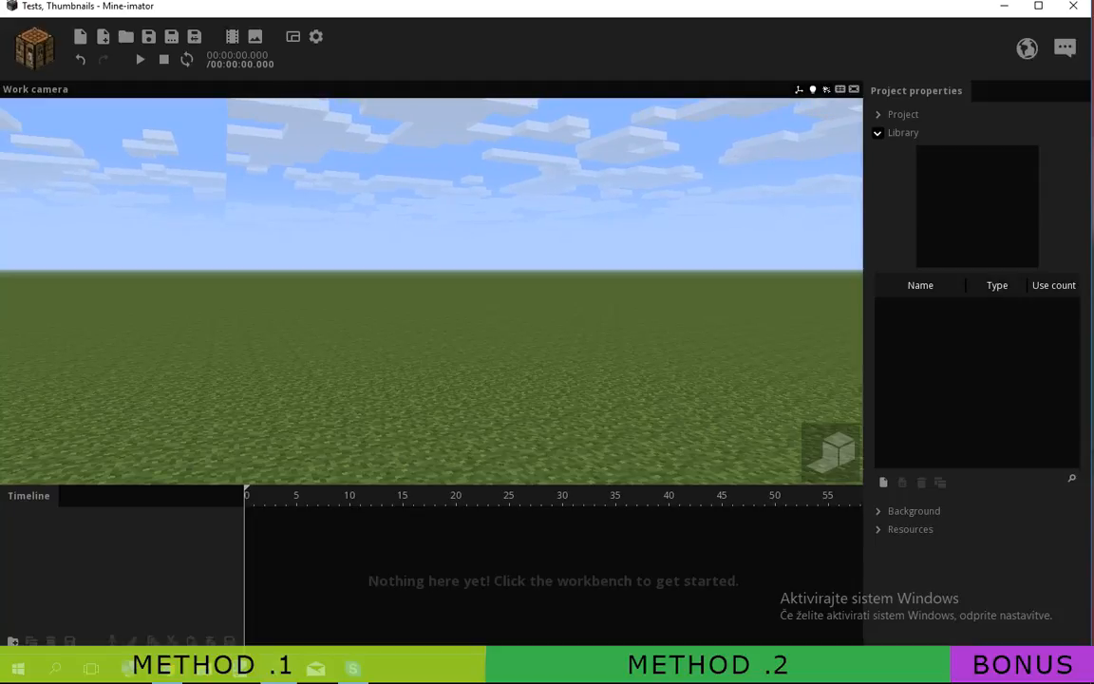
{"action": "key", "text": "w"}
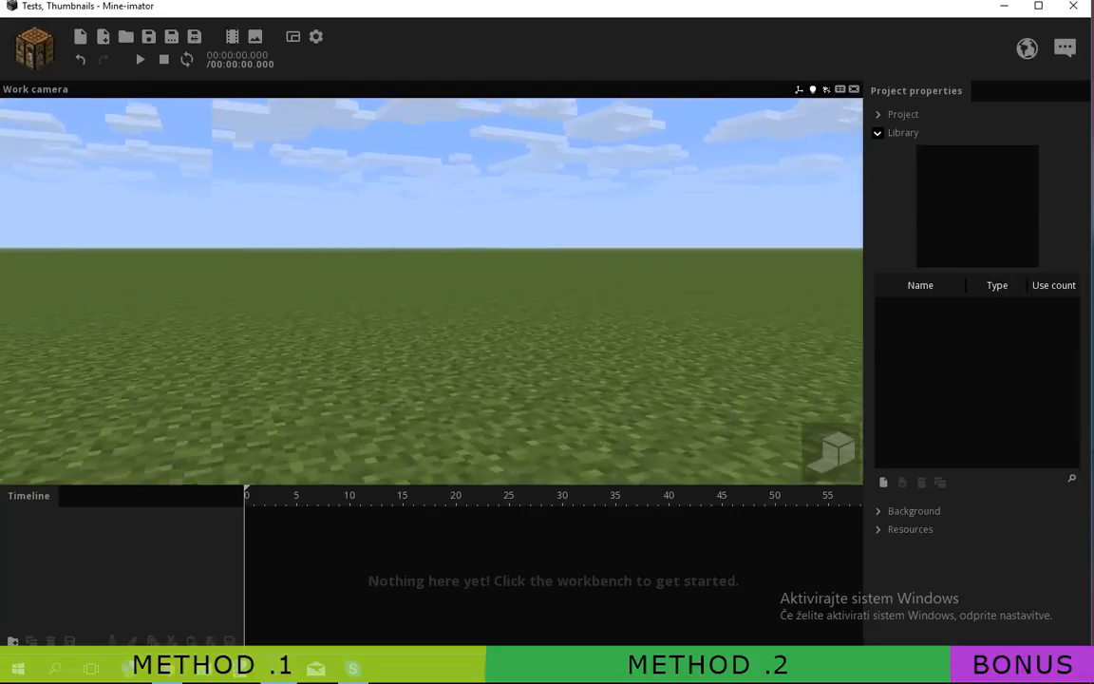
{"action": "mouse_move", "coordinate": [431, 291]}
{"action": "right_mouse_down"}
{"action": "mouse_move", "coordinate": [443, 279]}
{"action": "mouse_move", "coordinate": [443, 195]}
{"action": "mouse_move", "coordinate": [442, 309]}
{"action": "right_mouse_up"}
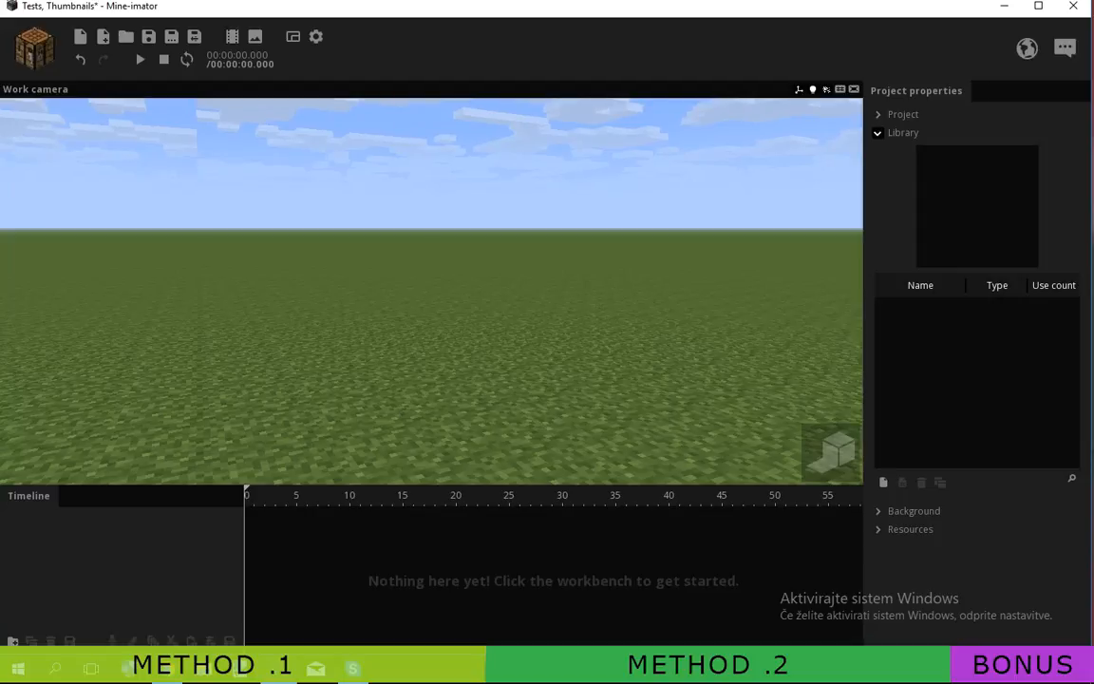
{"action": "left_click_drag", "start_coordinate": [431, 291], "coordinate": [524, 272]}
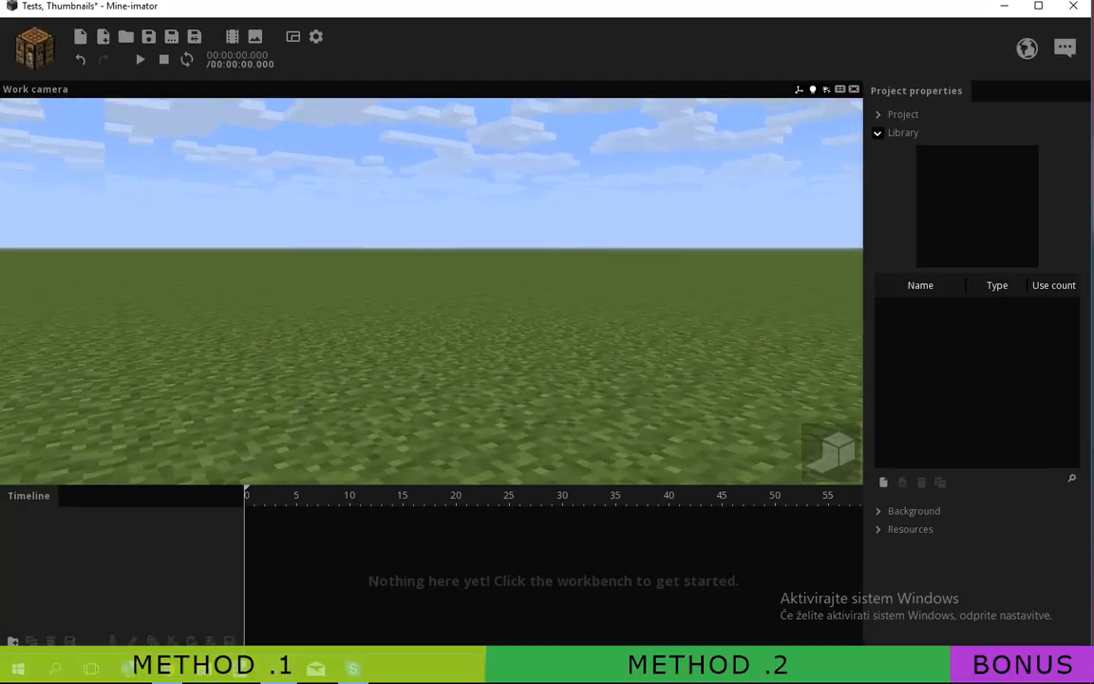
{"action": "left_click", "coordinate": [35, 47]}
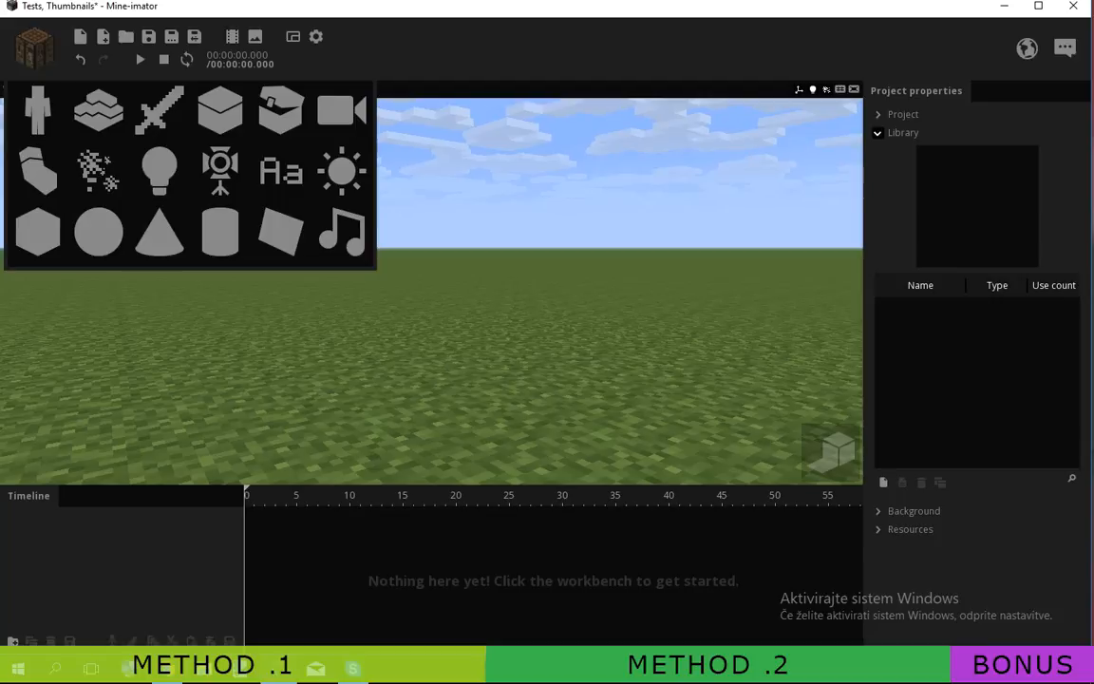
{"action": "scroll", "coordinate": [431, 290], "scroll_direction": "down", "scroll_amount": 4}
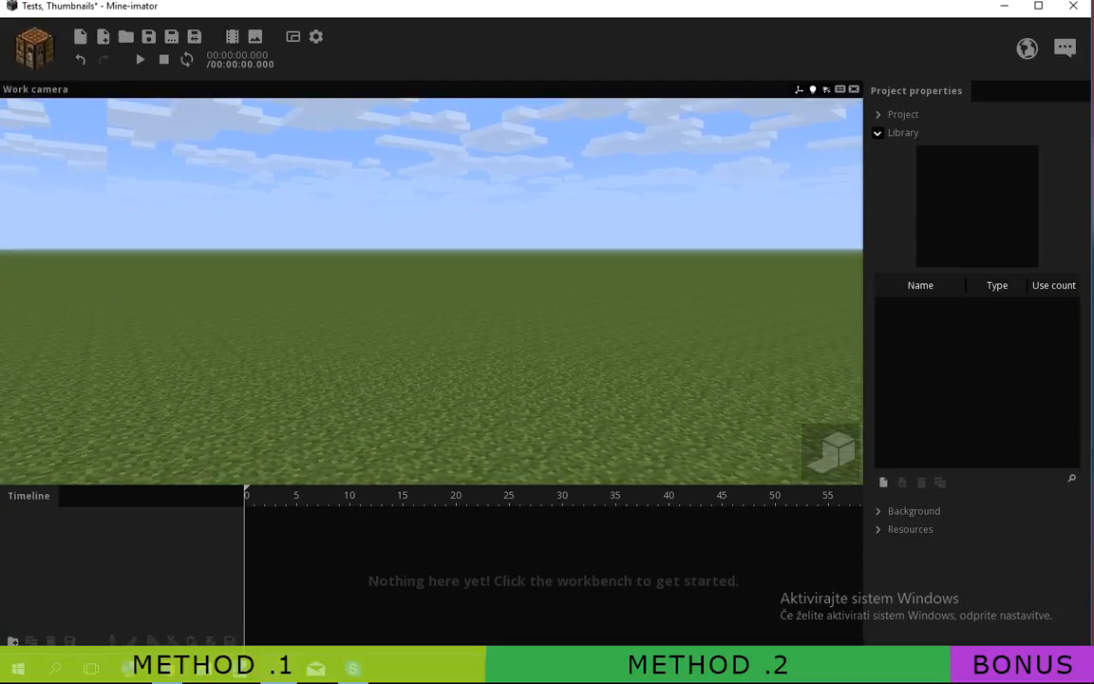
{"action": "scroll", "coordinate": [431, 290], "scroll_direction": "up", "scroll_amount": 3}
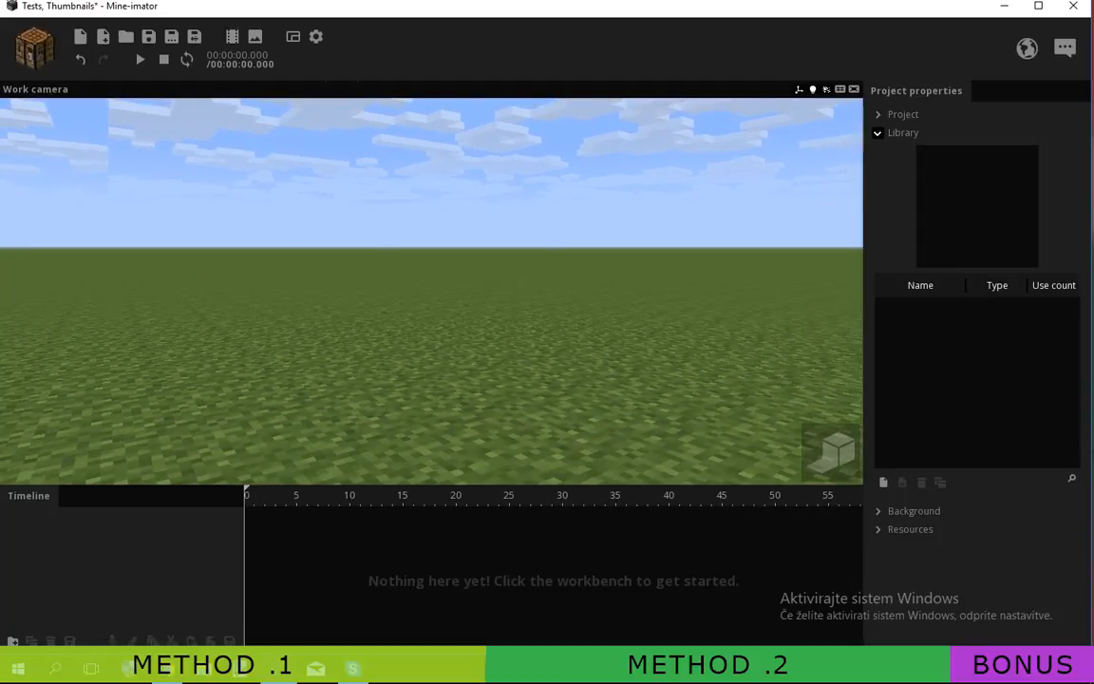
Step: Create a cube shape with no texture in the scene
{"action": "left_click", "coordinate": [34, 47]}
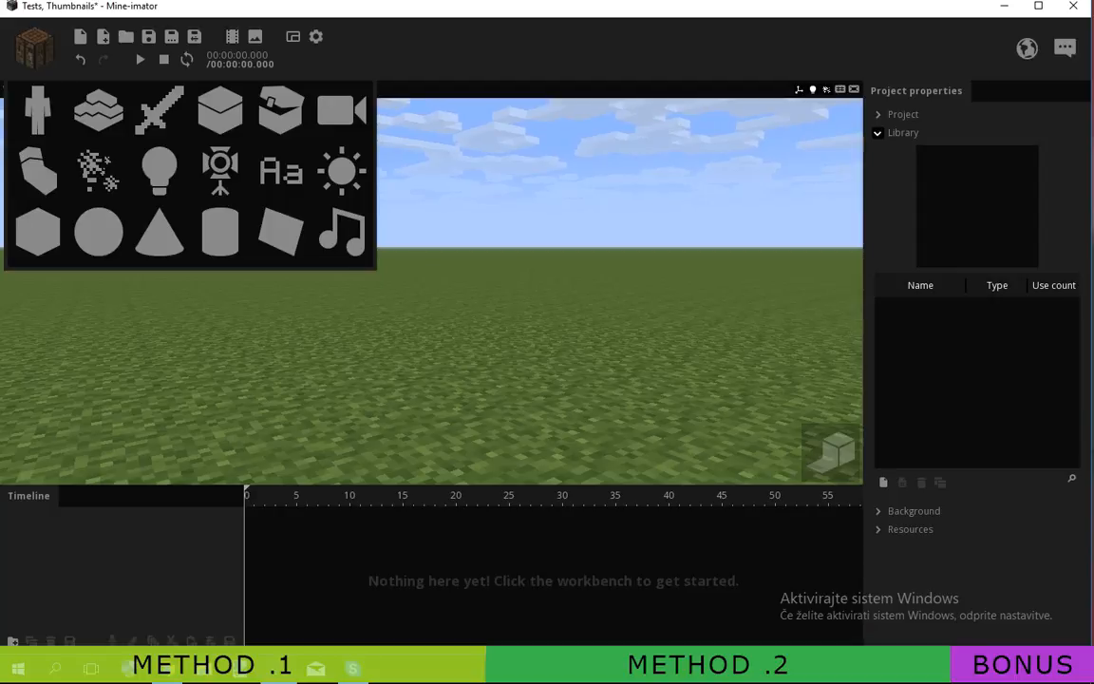
{"action": "left_click", "coordinate": [221, 232]}
{"action": "left_click", "coordinate": [38, 232]}
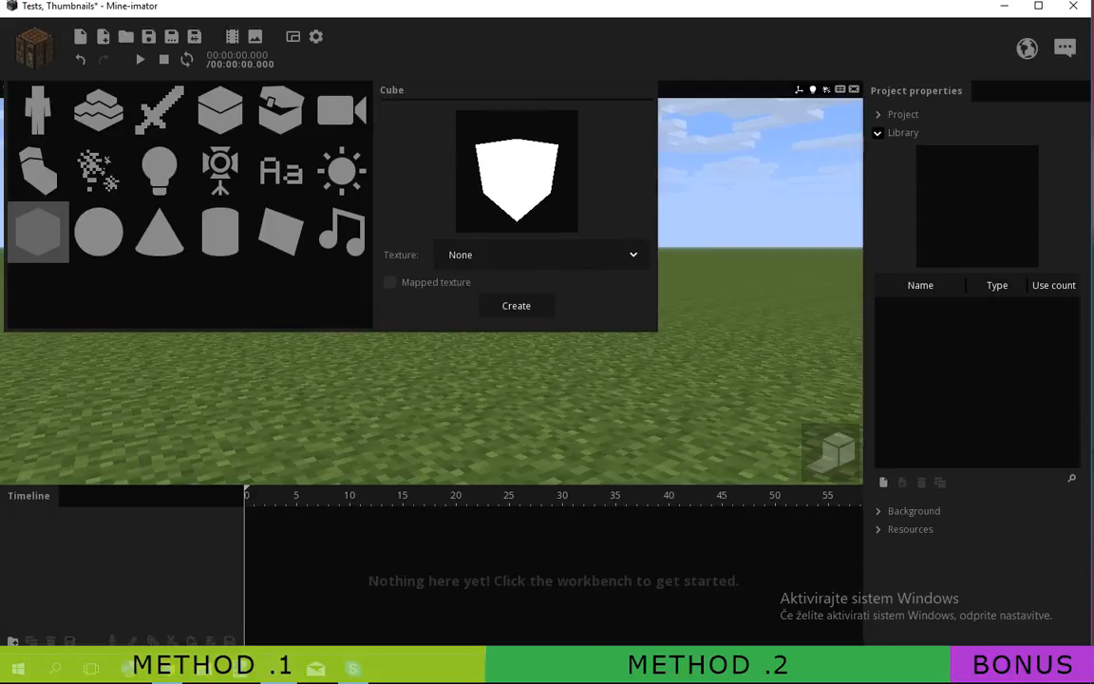
{"action": "left_click", "coordinate": [515, 305]}
{"action": "key", "text": "w"}
{"action": "key", "text": "e"}
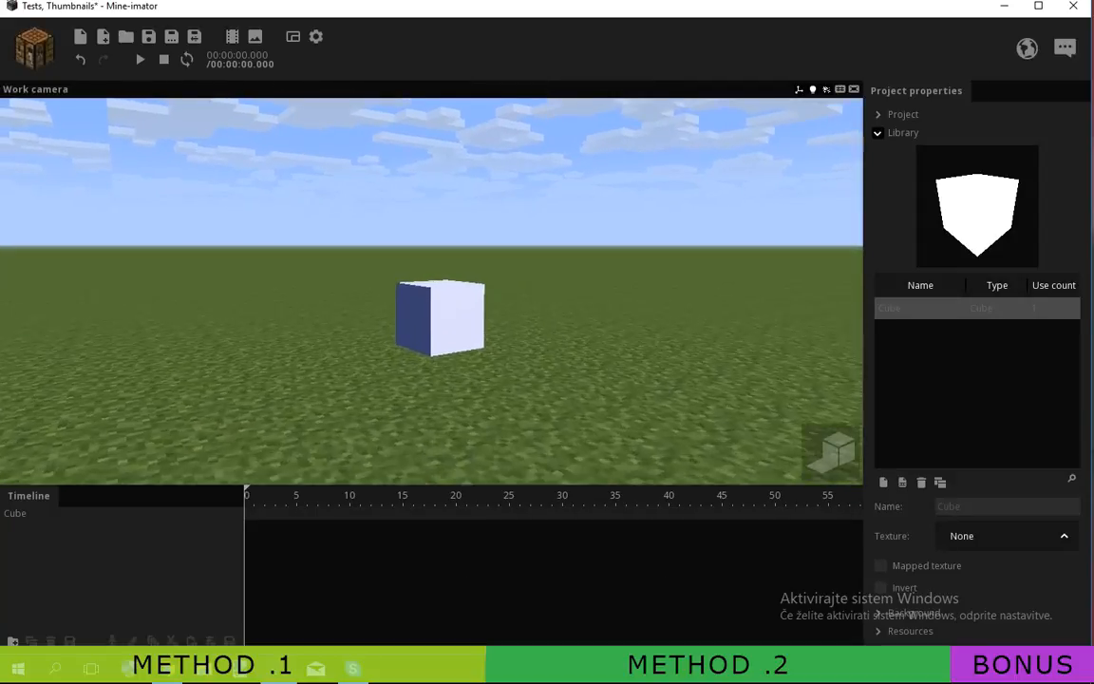
Step: Rename the cube as Handle in the project library
{"action": "left_click", "coordinate": [440, 319]}
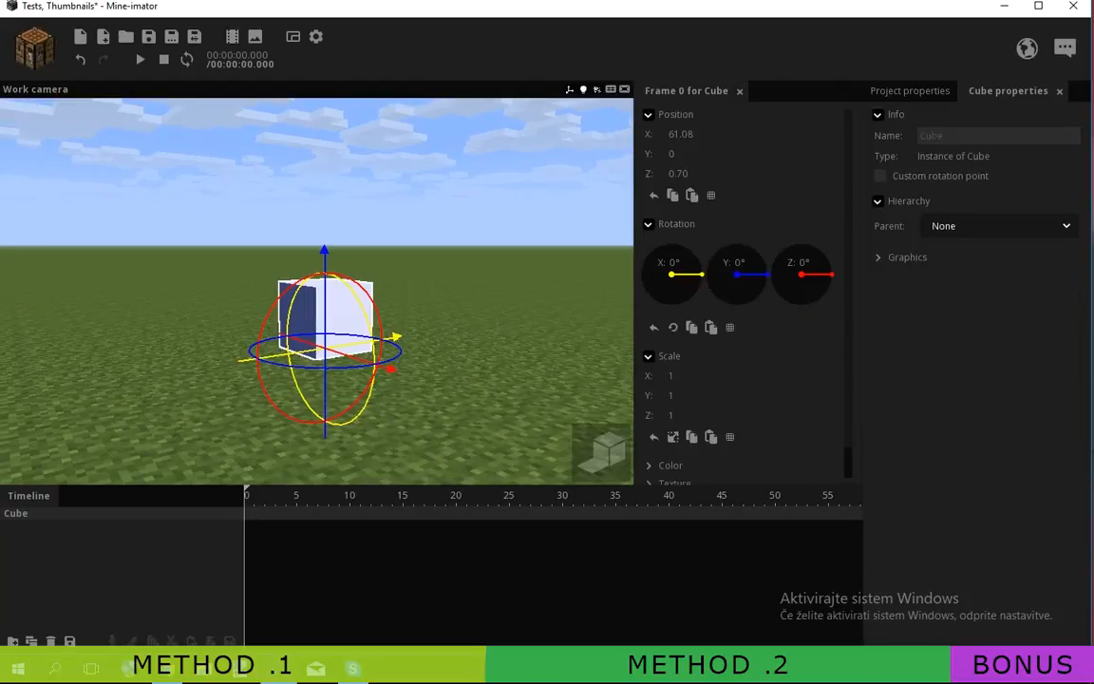
{"action": "key", "text": "Escape"}
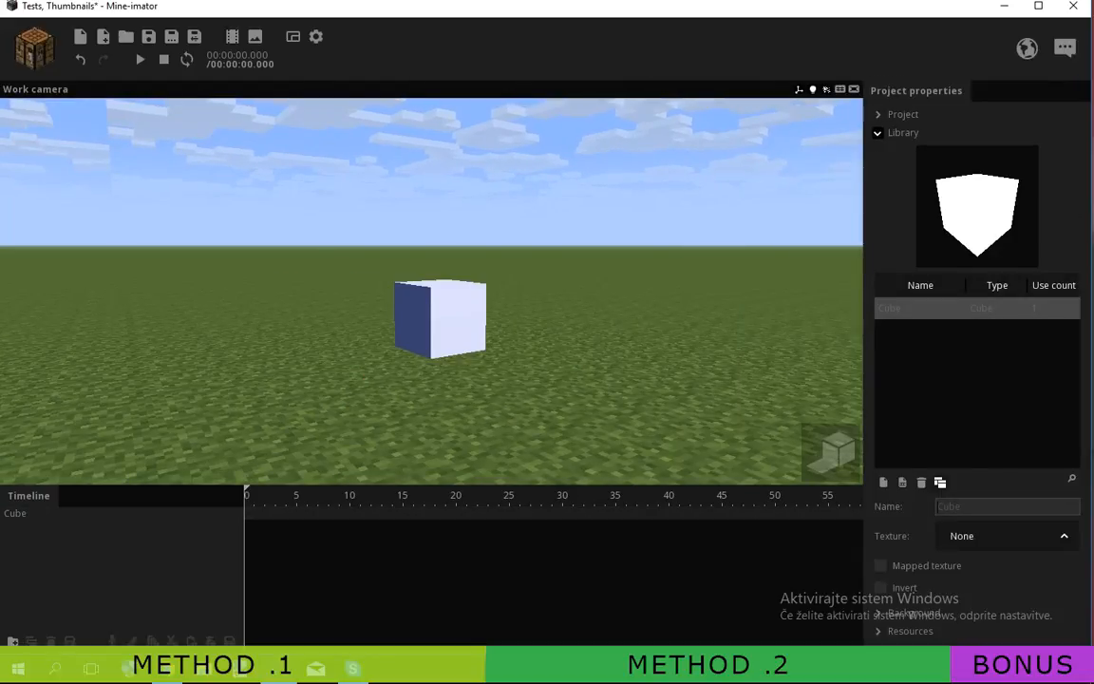
{"action": "type", "text": "Handle"}
{"action": "right_click_drag", "start_coordinate": [439, 319], "coordinate": [435, 318]}
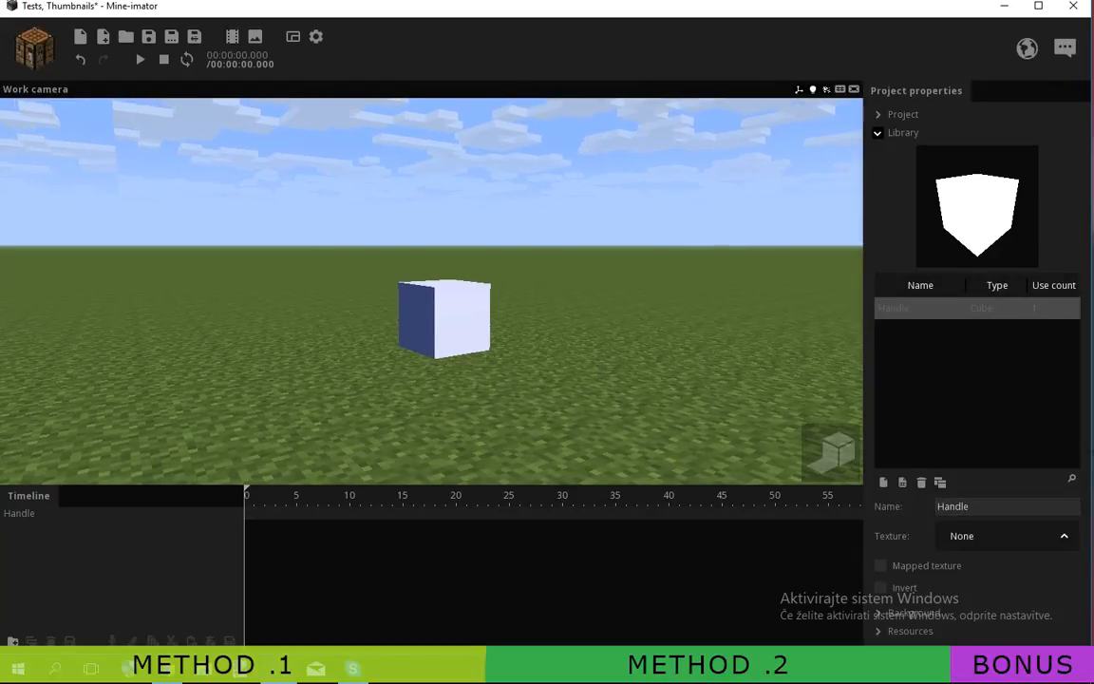
Step: Link the handle's scale axes and scale it uniformly to about 0.92
{"action": "left_click", "coordinate": [445, 319]}
{"action": "left_click", "coordinate": [672, 437]}
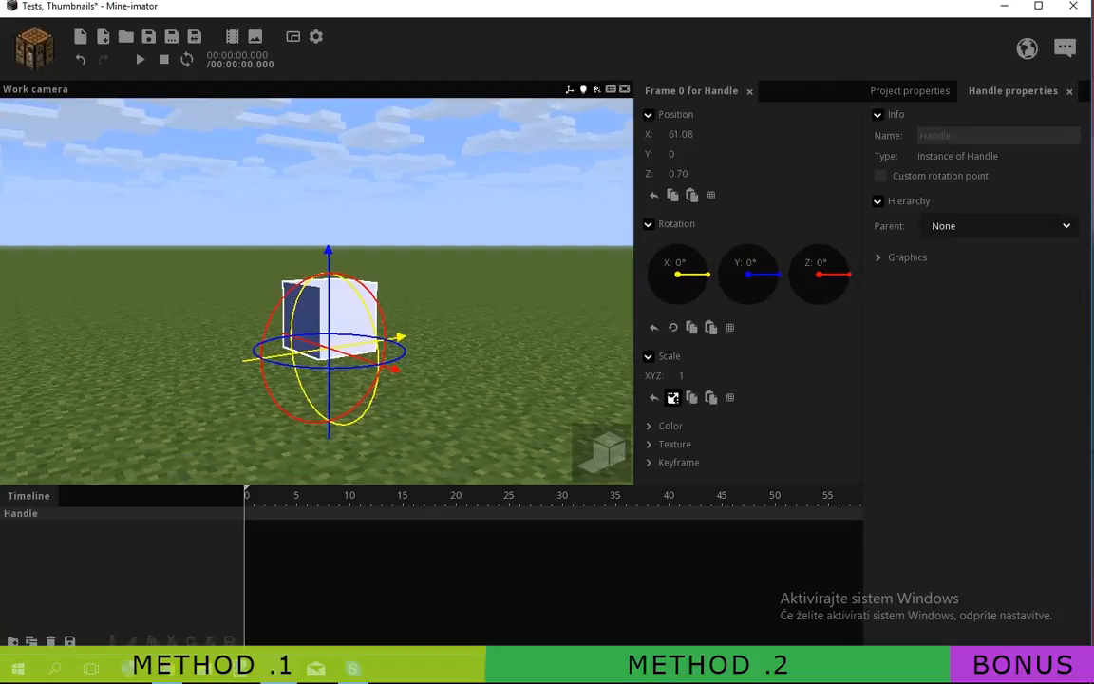
{"action": "mouse_move", "coordinate": [688, 375]}
{"action": "left_mouse_down"}
{"action": "mouse_move", "coordinate": [618, 375]}
{"action": "mouse_move", "coordinate": [681, 375]}
{"action": "left_mouse_up"}
Step: Enable a custom rotation point for the handle with Y at 0 and raise the cube to about Y 28.52
{"action": "left_click", "coordinate": [880, 176]}
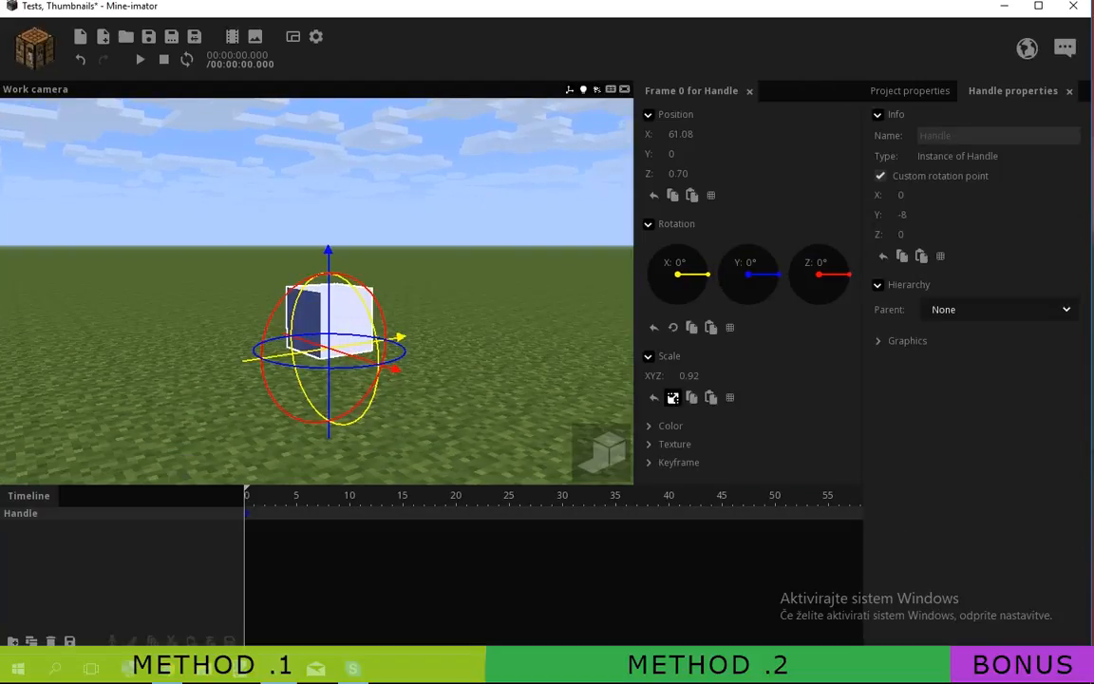
{"action": "right_click", "coordinate": [897, 215]}
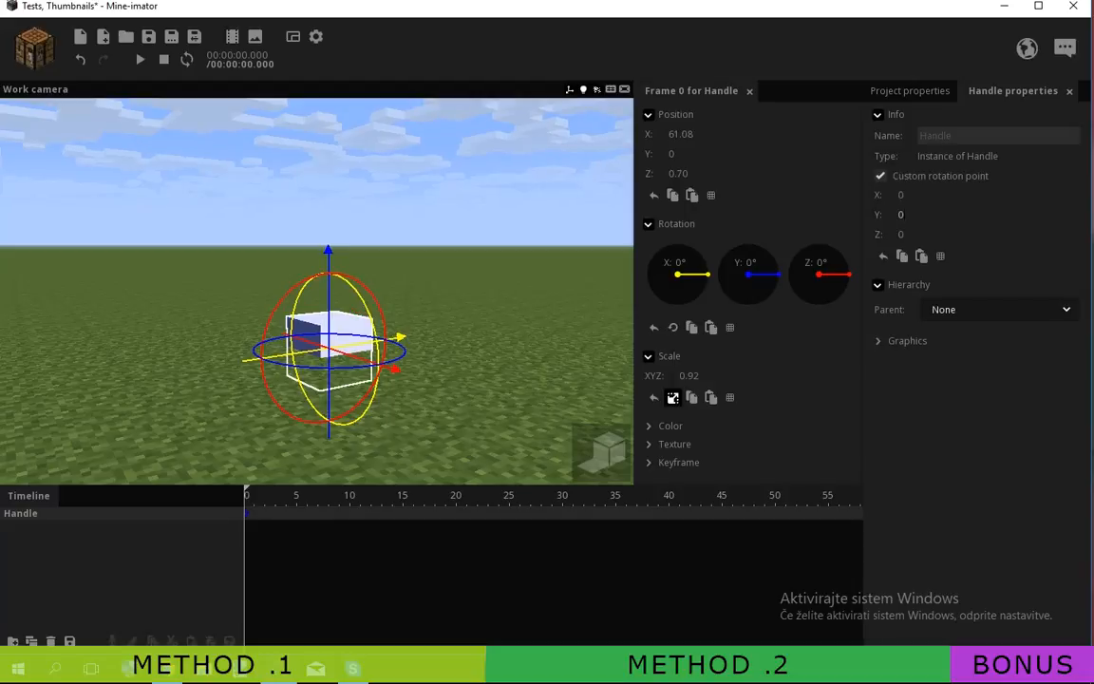
{"action": "left_click_drag", "start_coordinate": [328, 266], "coordinate": [328, 147]}
{"action": "left_click_drag", "start_coordinate": [446, 285], "coordinate": [515, 351]}
Step: Try rotating the cube about its X axis around the centred rotation point, and reset its rotation
{"action": "left_click_drag", "start_coordinate": [370, 292], "coordinate": [270, 192]}
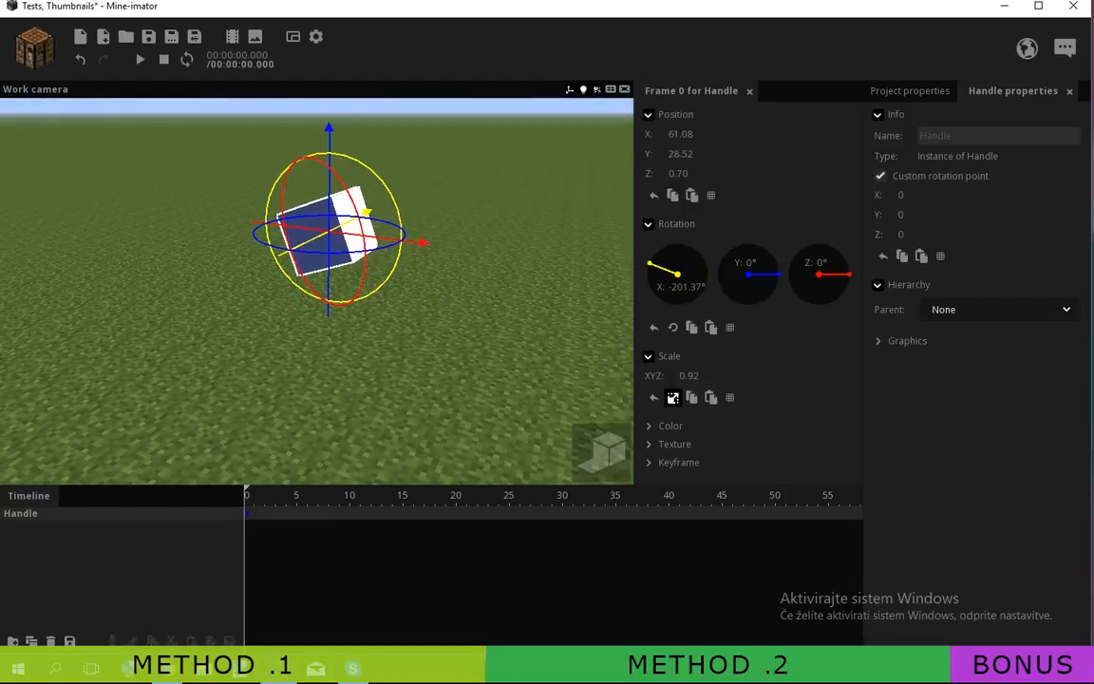
{"action": "left_click_drag", "start_coordinate": [302, 250], "coordinate": [281, 219]}
{"action": "left_click", "coordinate": [653, 326]}
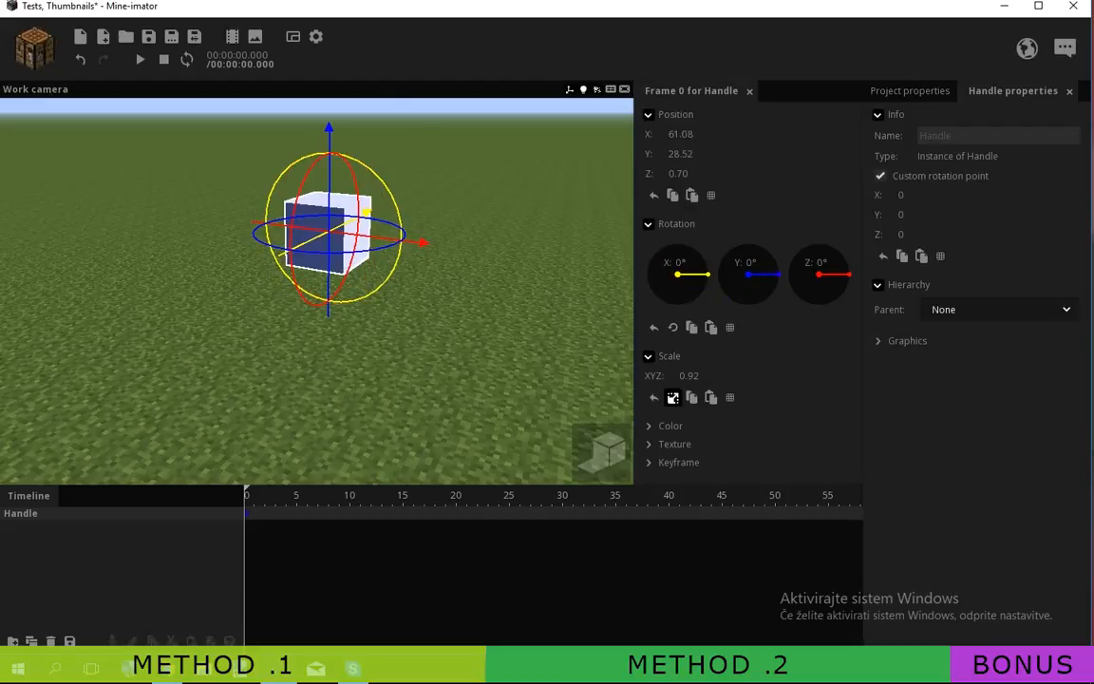
Step: Try rotating the cube with the rotation point's Y at 8, and reset both the rotation and the rotation point
{"action": "type", "text": "8"}
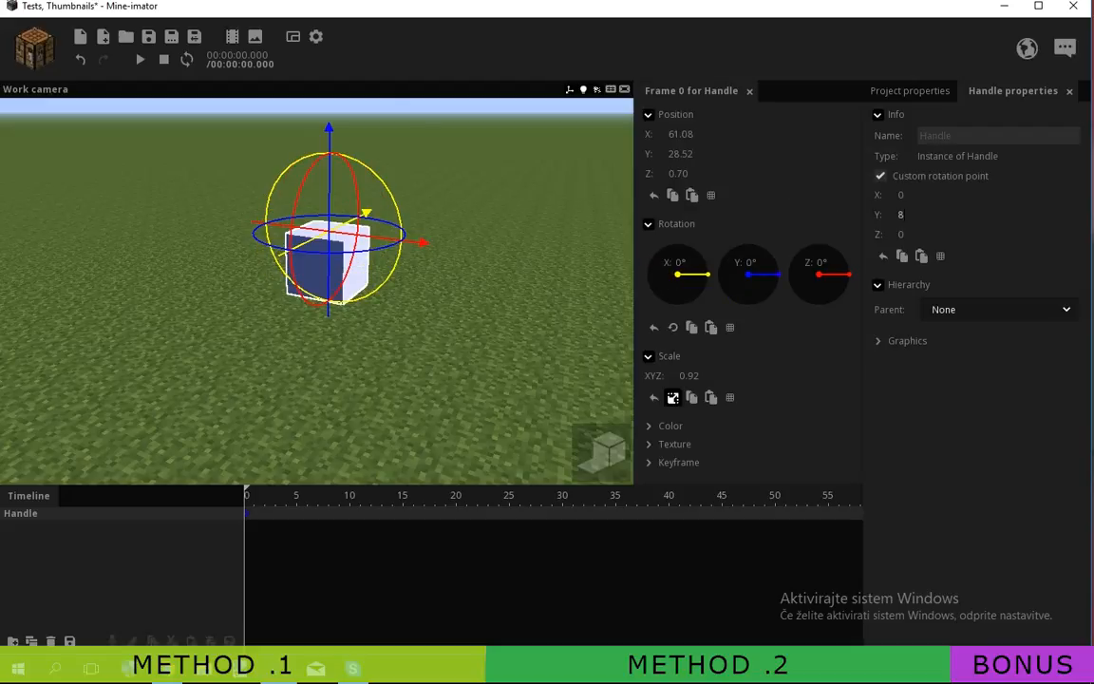
{"action": "left_click_drag", "start_coordinate": [390, 270], "coordinate": [338, 302]}
{"action": "left_click", "coordinate": [653, 327]}
{"action": "left_click", "coordinate": [883, 255]}
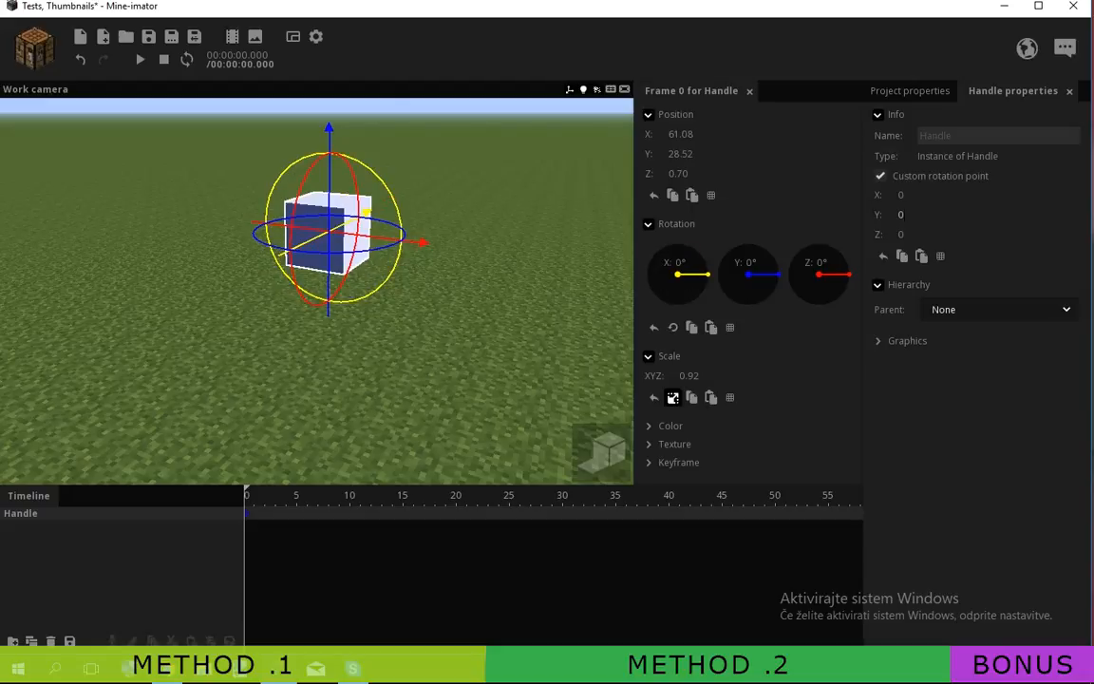
Step: Shrink the handle uniformly to a scale of 0.07, unlink the axes and stretch its Y scale to 3.43
{"action": "left_click_drag", "start_coordinate": [316, 361], "coordinate": [317, 326]}
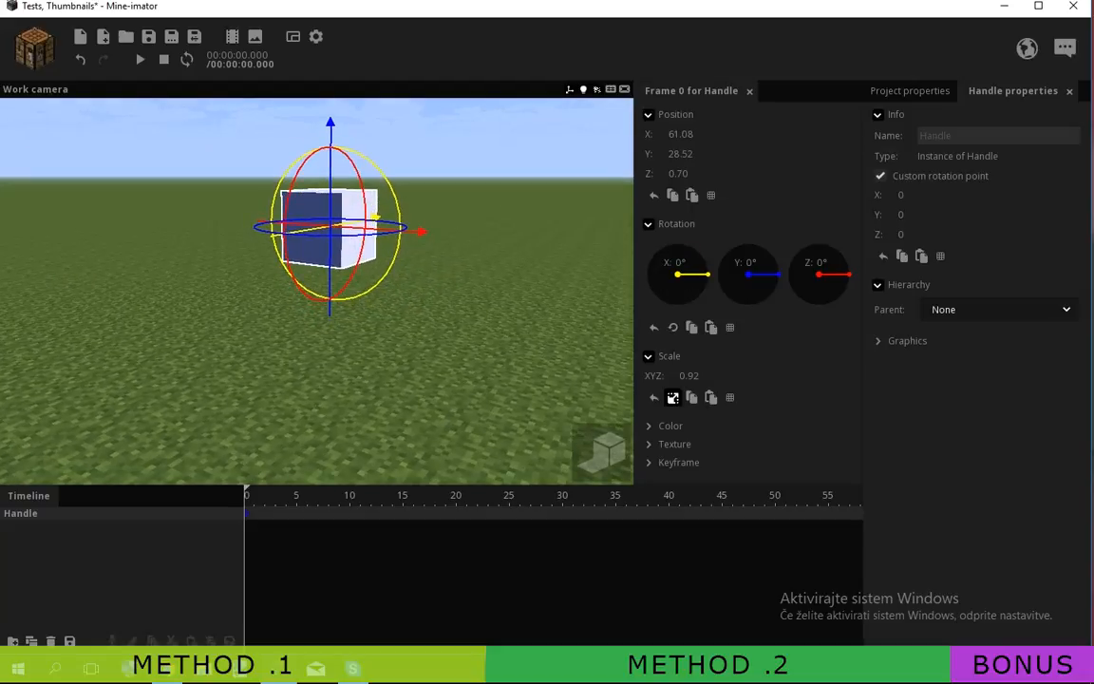
{"action": "left_click_drag", "start_coordinate": [688, 375], "coordinate": [612, 375]}
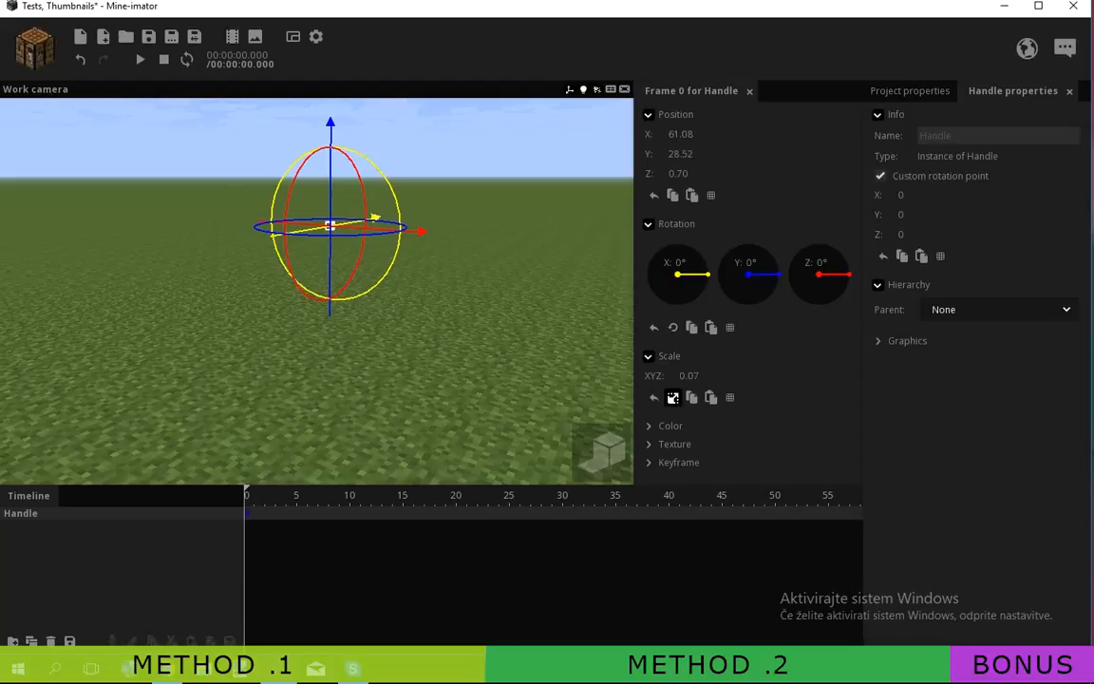
{"action": "left_click", "coordinate": [672, 397]}
{"action": "left_click_drag", "start_coordinate": [676, 395], "coordinate": [741, 395]}
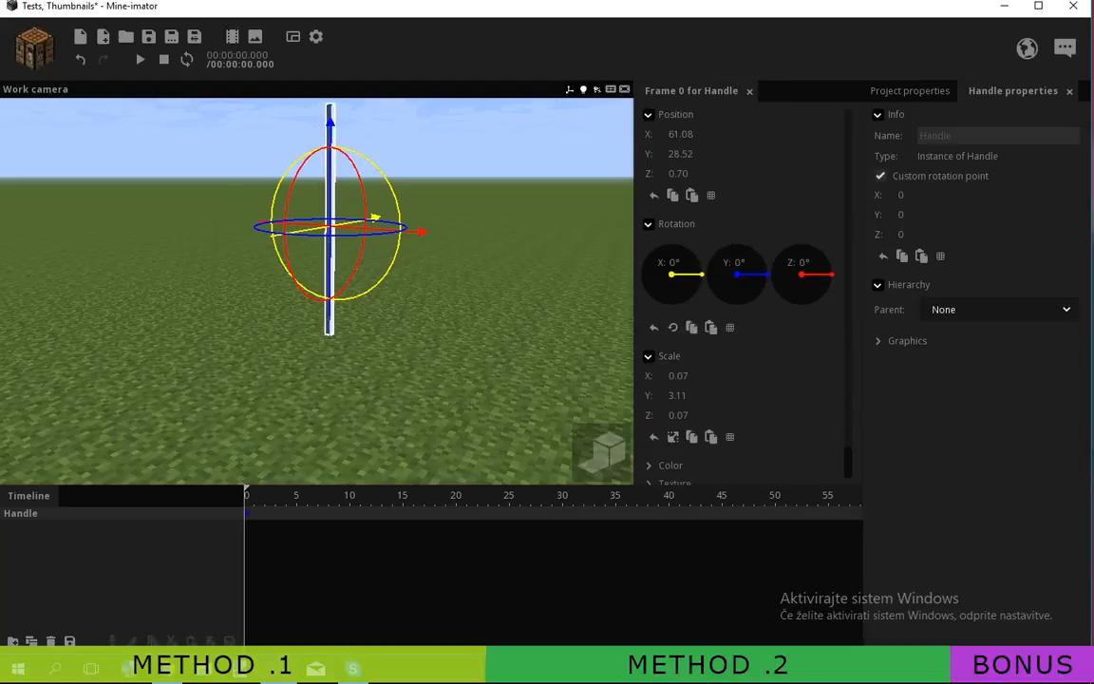
{"action": "left_click", "coordinate": [475, 285]}
{"action": "left_click_drag", "start_coordinate": [475, 285], "coordinate": [469, 242]}
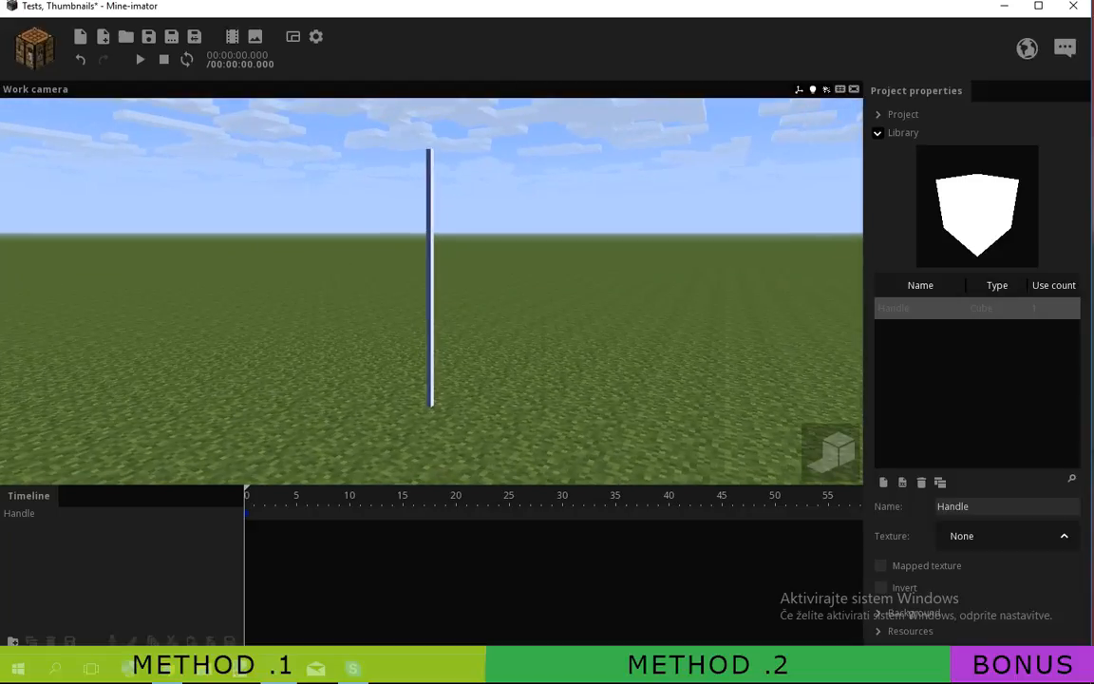
Step: Try colouring the handle at frame 1 with a 100% mix of dark brown 4F3B14
{"action": "left_click", "coordinate": [253, 513]}
{"action": "scroll", "coordinate": [740, 294], "scroll_direction": "down", "scroll_amount": 1}
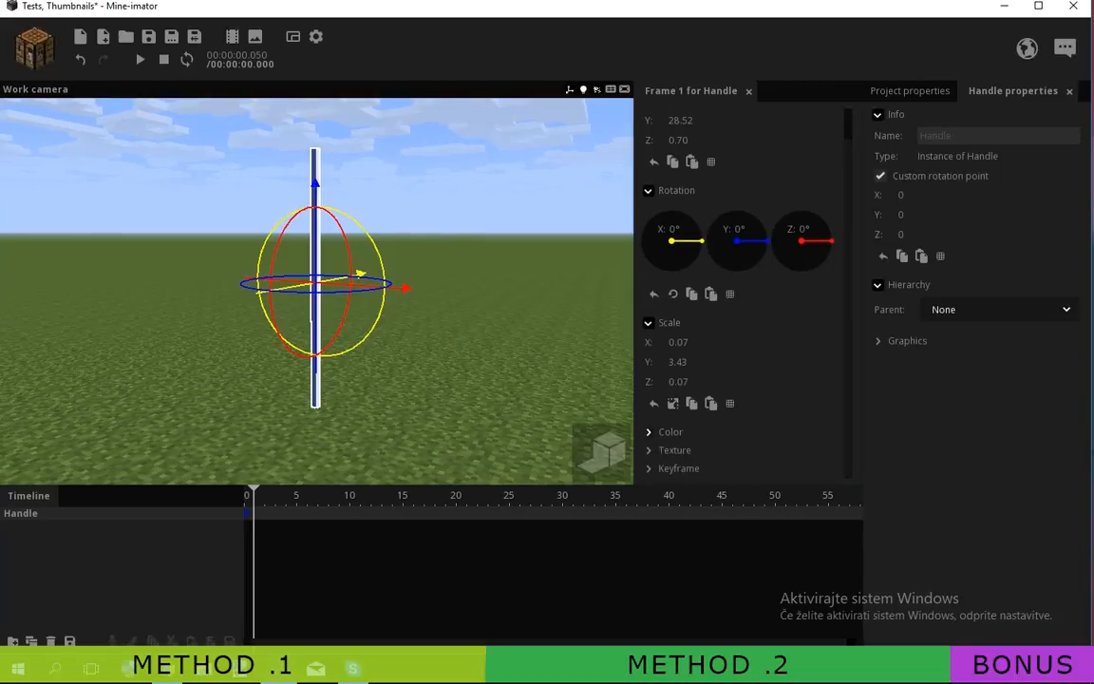
{"action": "left_click", "coordinate": [649, 432]}
{"action": "scroll", "coordinate": [740, 294], "scroll_direction": "down", "scroll_amount": 3}
{"action": "left_click_drag", "start_coordinate": [711, 453], "coordinate": [786, 454]}
{"action": "scroll", "coordinate": [317, 291], "scroll_direction": "up", "scroll_amount": 5}
{"action": "left_click", "coordinate": [736, 424]}
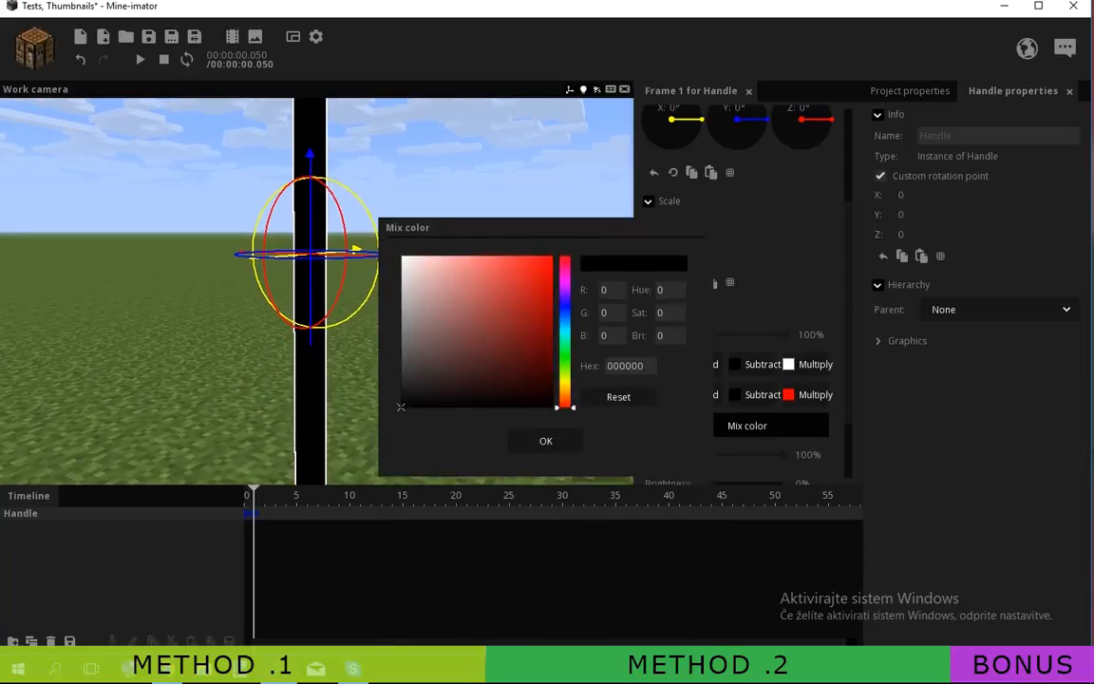
{"action": "left_click", "coordinate": [565, 379]}
{"action": "mouse_move", "coordinate": [519, 377]}
{"action": "left_mouse_down"}
{"action": "mouse_move", "coordinate": [504, 357]}
{"action": "mouse_move", "coordinate": [513, 349]}
{"action": "left_mouse_up"}
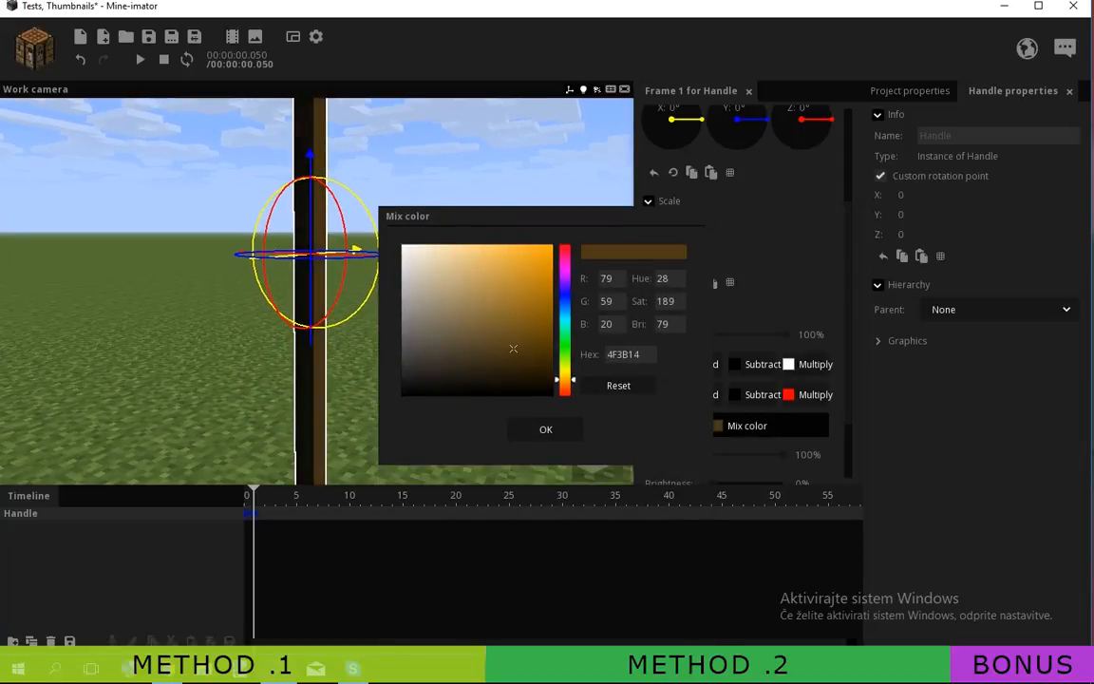
Step: Reset the handle's mix color and lower its mix percent to 0%
{"action": "left_click", "coordinate": [618, 385]}
{"action": "left_click", "coordinate": [545, 429]}
{"action": "left_click_drag", "start_coordinate": [784, 454], "coordinate": [688, 454]}
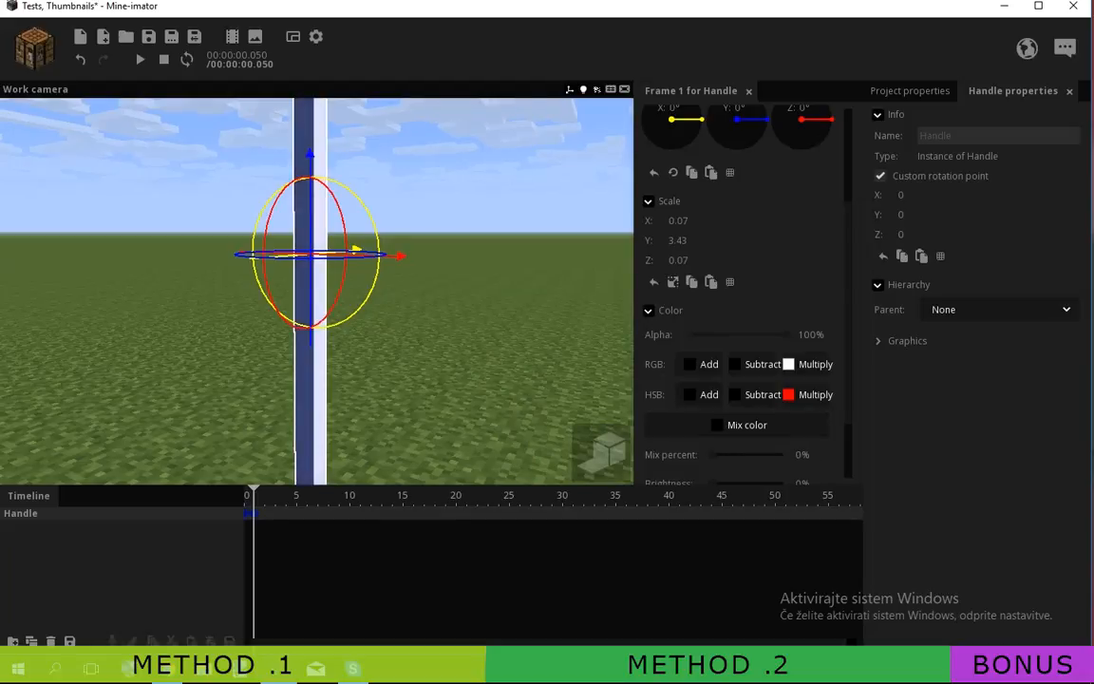
{"action": "left_click", "coordinate": [569, 380]}
Step: Load the bark texture image from the desktop as the Handle's texture
{"action": "left_click", "coordinate": [1006, 535]}
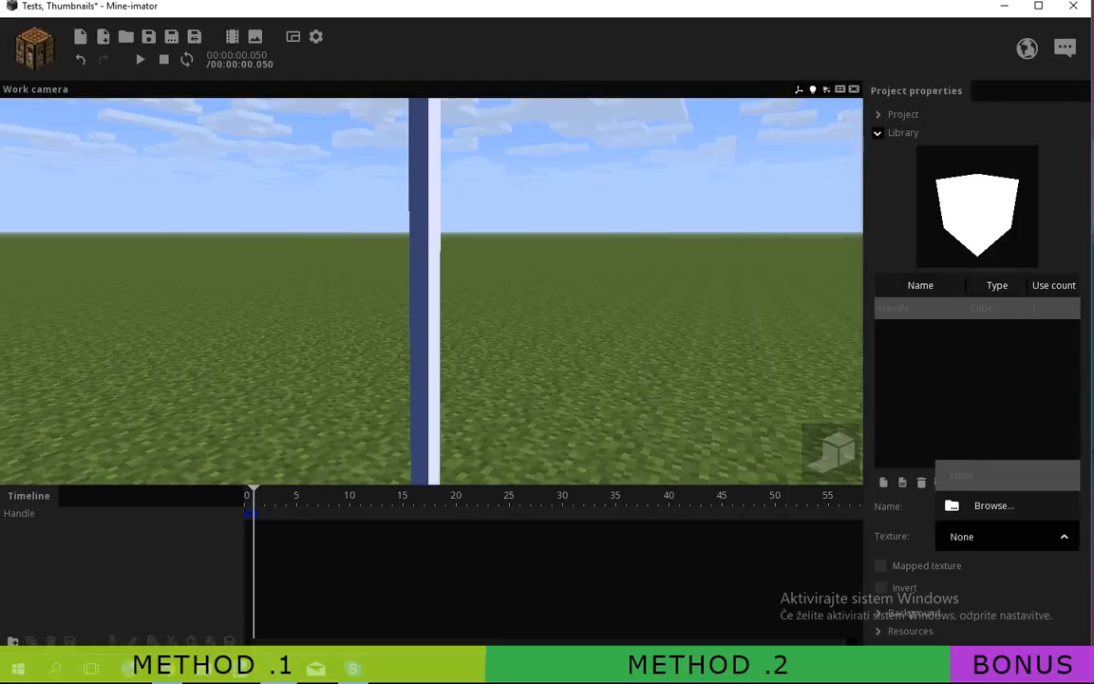
{"action": "left_click", "coordinate": [993, 505]}
{"action": "scroll", "coordinate": [237, 176], "scroll_direction": "down", "scroll_amount": 2}
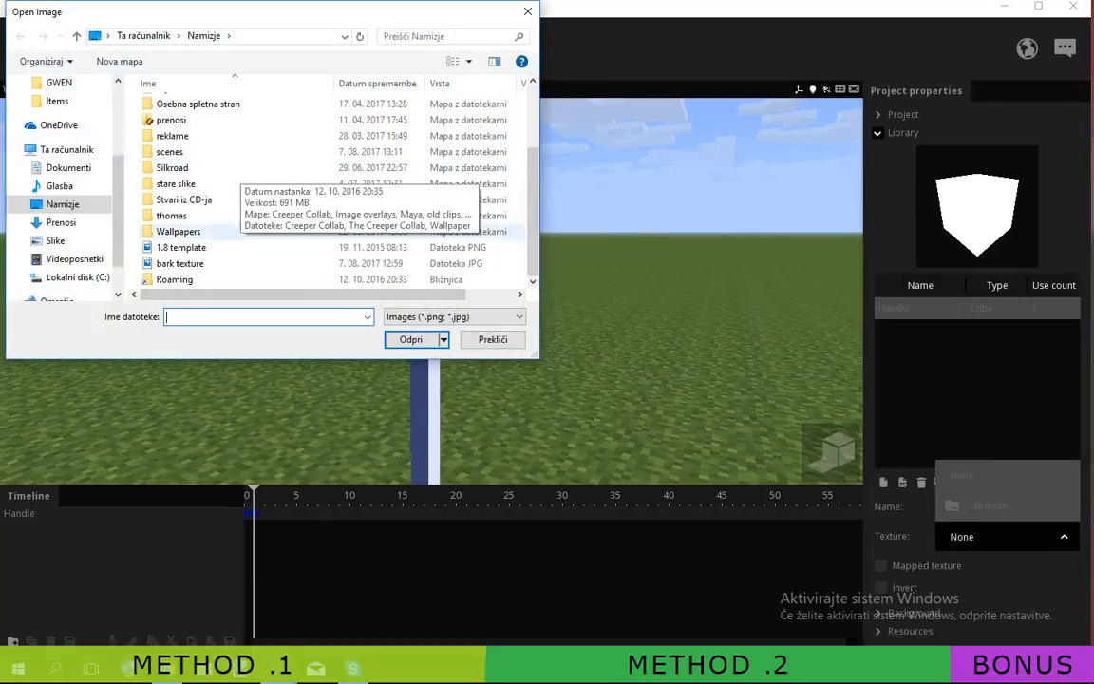
{"action": "double_click", "coordinate": [180, 263]}
Step: Reduce the bark texture's horizontal repeat on the handle to about 0.31
{"action": "right_click_drag", "start_coordinate": [431, 291], "coordinate": [427, 171]}
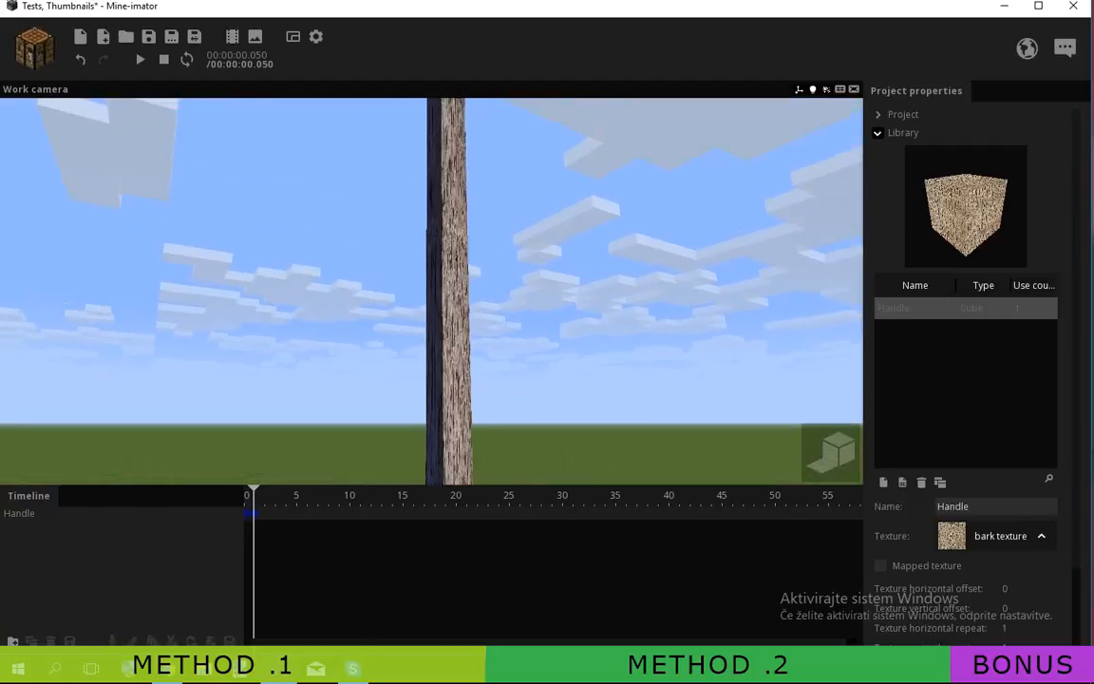
{"action": "scroll", "coordinate": [431, 291], "scroll_direction": "up", "scroll_amount": 3}
{"action": "left_click_drag", "start_coordinate": [431, 290], "coordinate": [423, 413]}
{"action": "scroll", "coordinate": [431, 291], "scroll_direction": "up", "scroll_amount": 4}
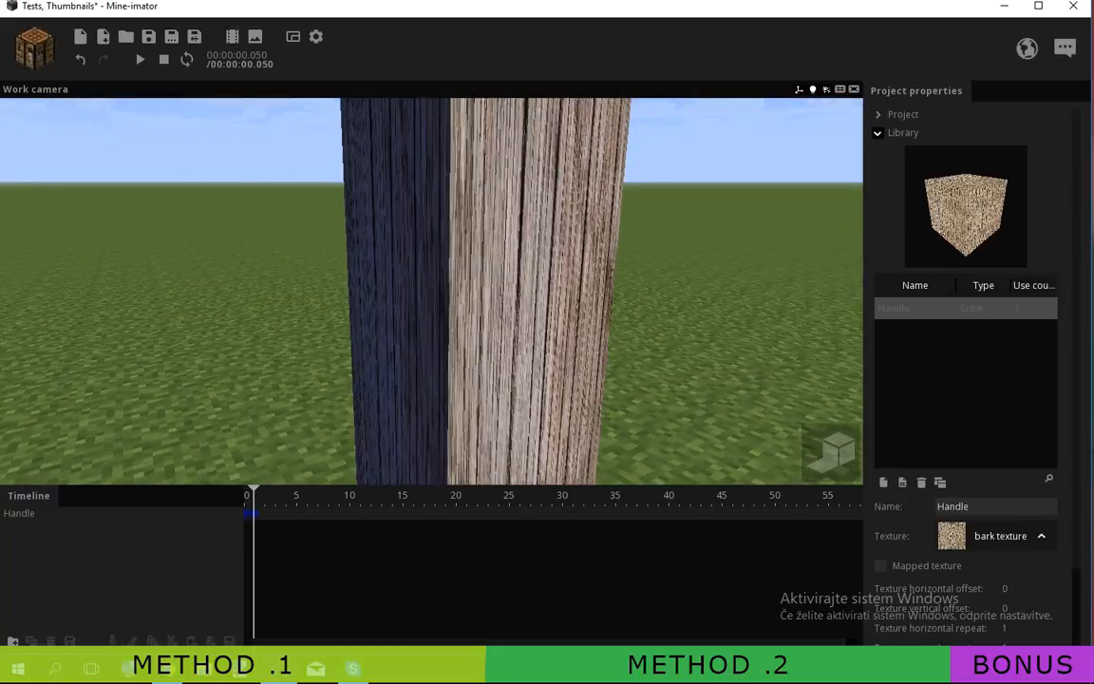
{"action": "scroll", "coordinate": [431, 290], "scroll_direction": "down", "scroll_amount": 4}
{"action": "scroll", "coordinate": [431, 291], "scroll_direction": "up", "scroll_amount": 3}
{"action": "scroll", "coordinate": [964, 379], "scroll_direction": "down", "scroll_amount": 3}
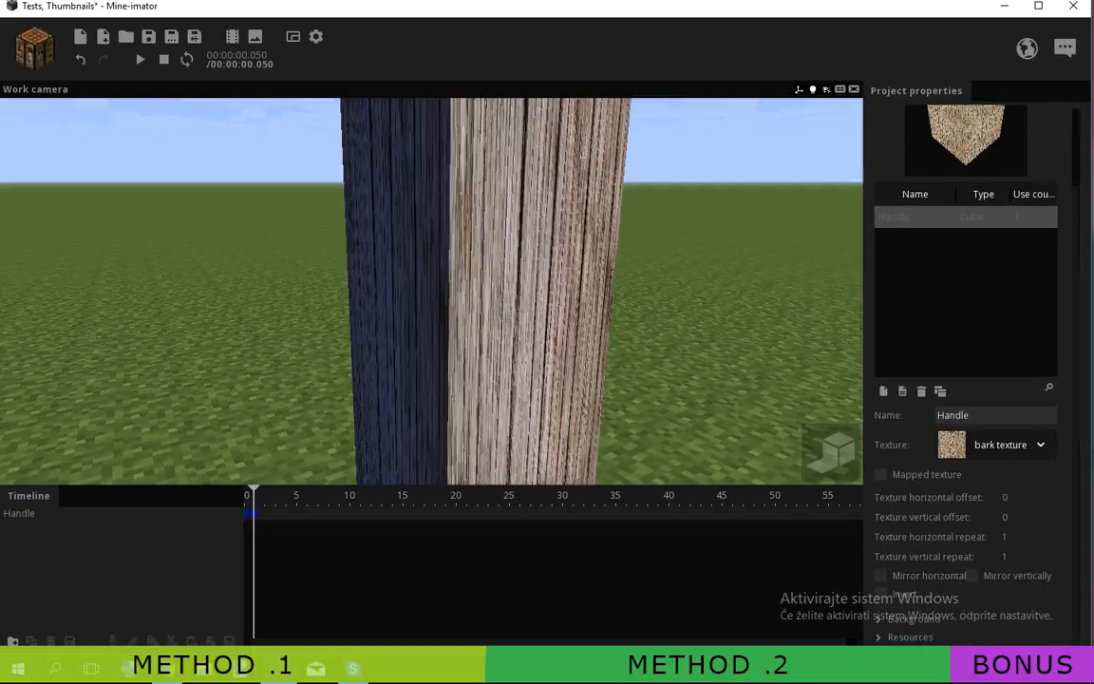
{"action": "left_click_drag", "start_coordinate": [1005, 537], "coordinate": [939, 537]}
{"action": "scroll", "coordinate": [431, 290], "scroll_direction": "down", "scroll_amount": 5}
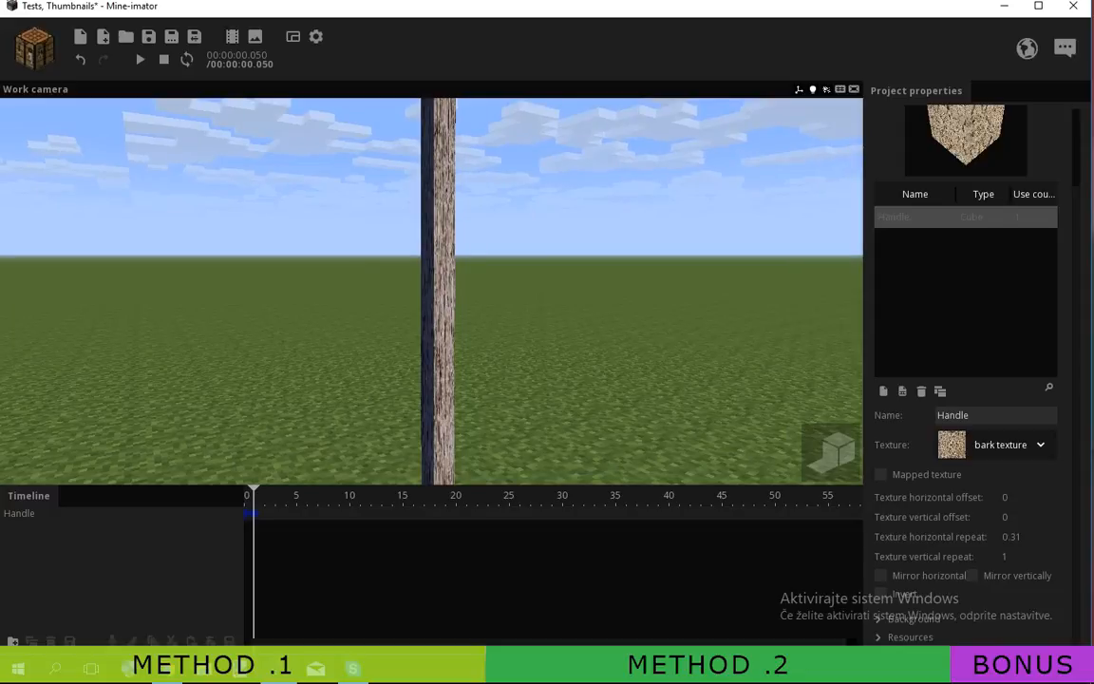
Step: Increase the bark texture's vertical repeat on the handle to about 1.36
{"action": "left_click_drag", "start_coordinate": [1004, 557], "coordinate": [1022, 557]}
{"action": "right_click_drag", "start_coordinate": [431, 290], "coordinate": [455, 324]}
{"action": "key", "text": "q"}
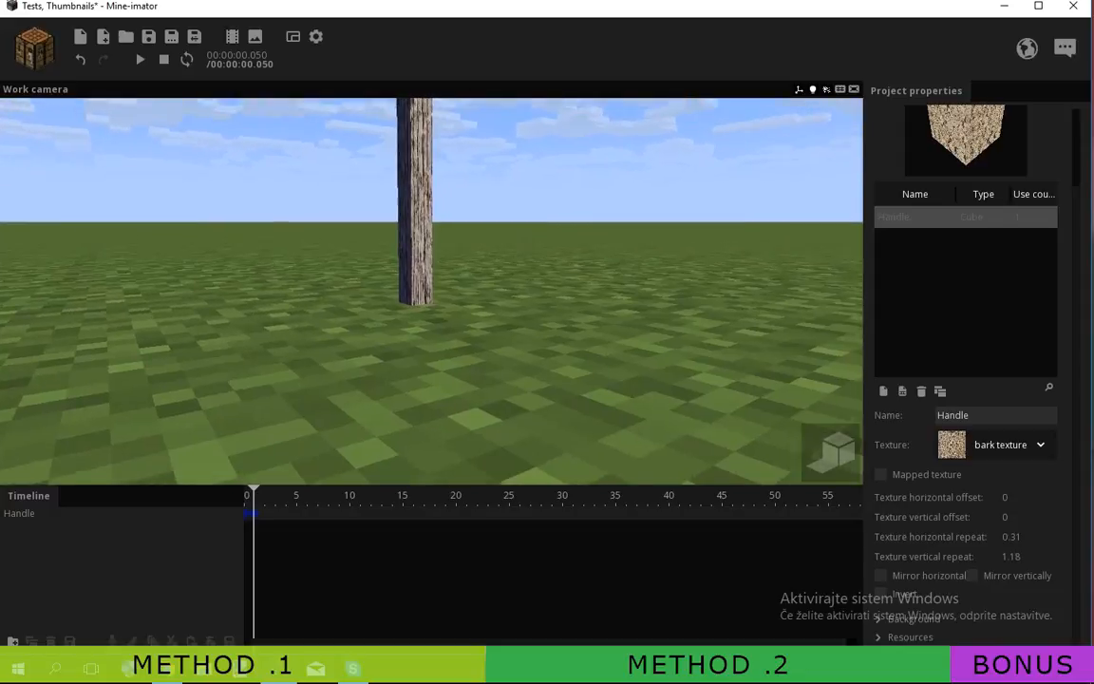
{"action": "left_click_drag", "start_coordinate": [1010, 556], "coordinate": [1027, 556]}
{"action": "right_click_drag", "start_coordinate": [431, 291], "coordinate": [408, 285]}
{"action": "key", "text": "q"}
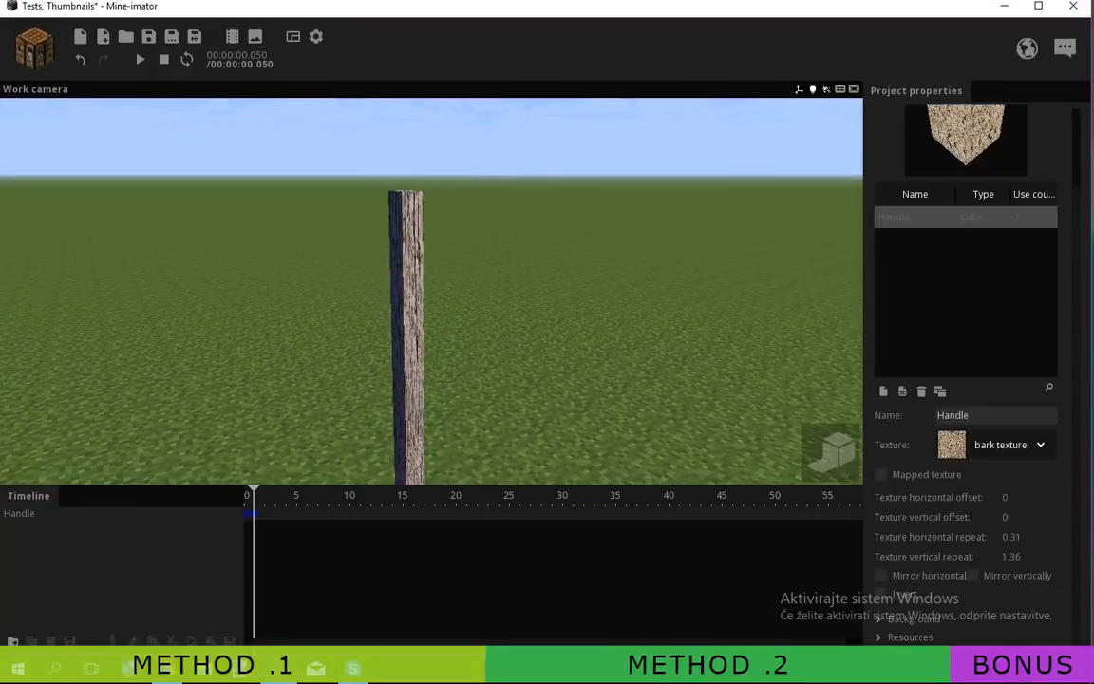
Step: Increase the bark texture's vertical repeat on the handle to about 2.84
{"action": "left_click_drag", "start_coordinate": [1011, 557], "coordinate": [1092, 557]}
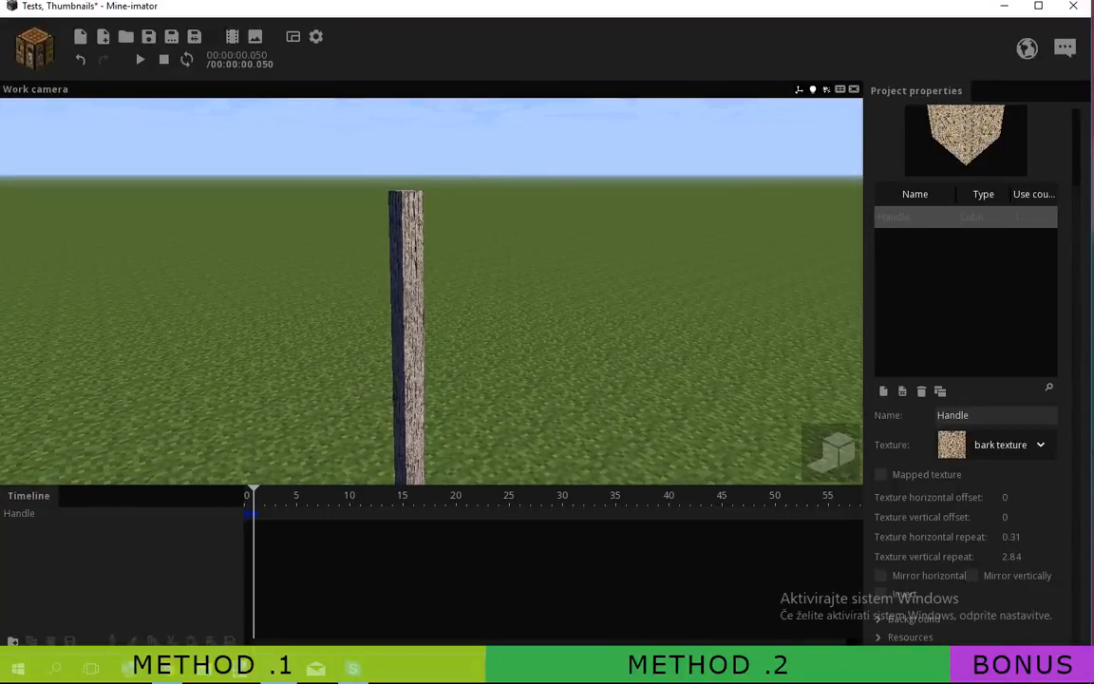
{"action": "key", "text": "q"}
{"action": "mouse_move", "coordinate": [431, 291]}
{"action": "right_mouse_down"}
{"action": "mouse_move", "coordinate": [418, 362]}
{"action": "mouse_move", "coordinate": [414, 311]}
{"action": "mouse_move", "coordinate": [431, 305]}
{"action": "right_mouse_up"}
{"action": "key", "text": "s"}
{"action": "key", "text": "w"}
Step: Try red and dark orange RGB add colors on the handle, and reset the color
{"action": "left_click", "coordinate": [463, 303]}
{"action": "left_click", "coordinate": [707, 362]}
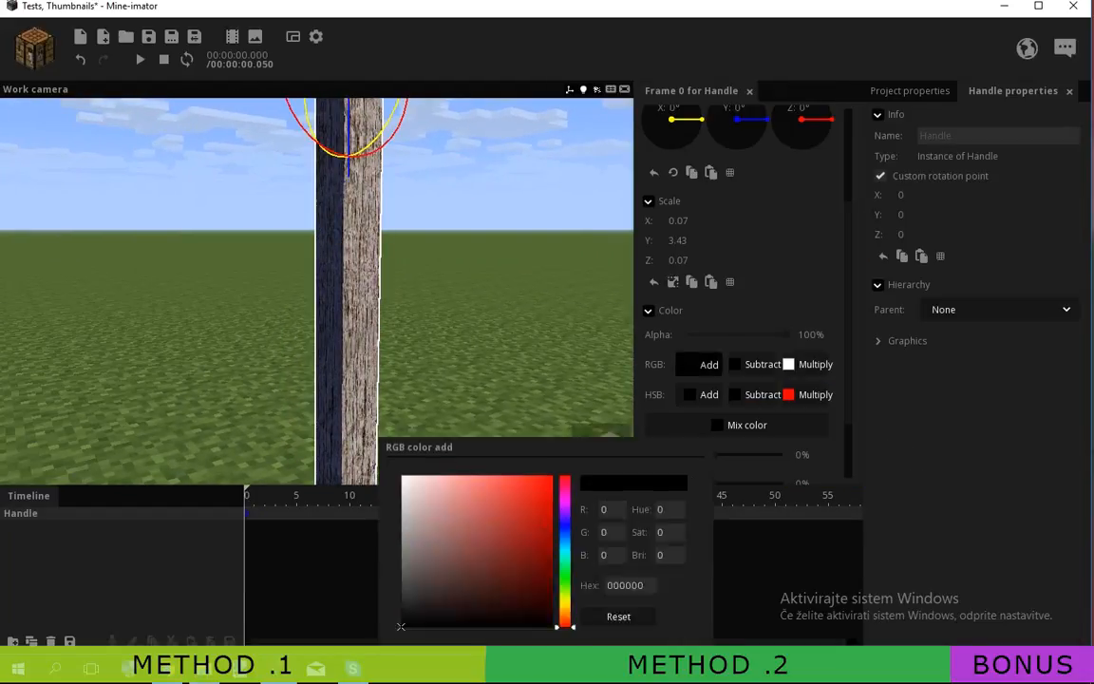
{"action": "left_click_drag", "start_coordinate": [418, 446], "coordinate": [418, 217]}
{"action": "left_click", "coordinate": [495, 354]}
{"action": "left_click", "coordinate": [462, 357]}
{"action": "left_click_drag", "start_coordinate": [461, 358], "coordinate": [520, 310]}
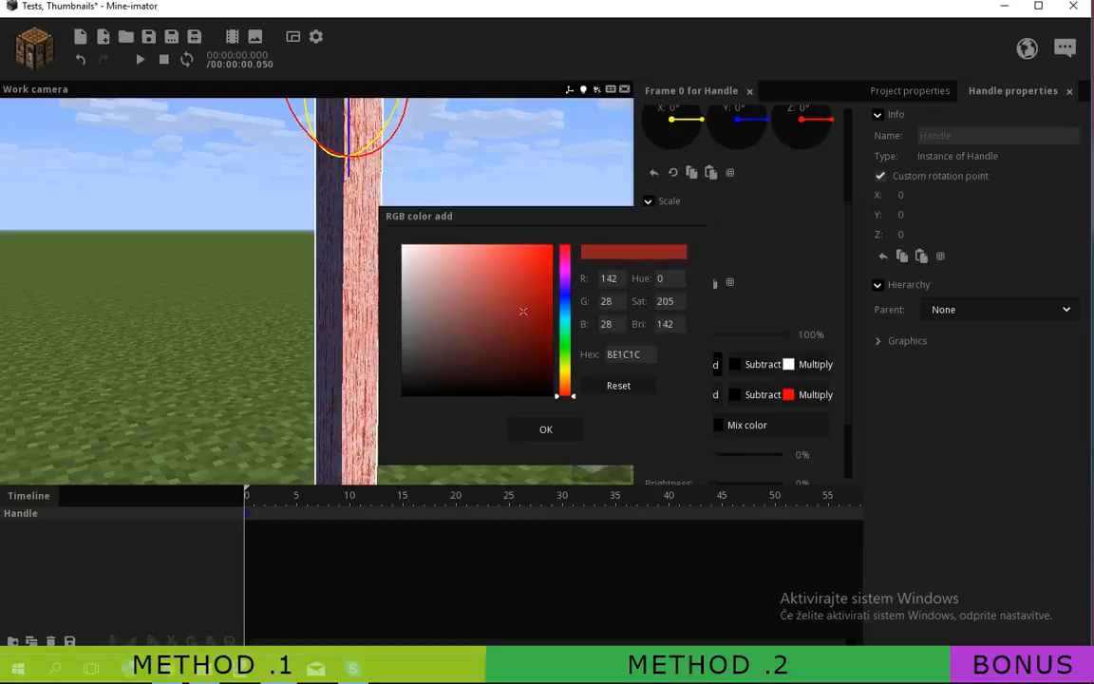
{"action": "scroll", "coordinate": [521, 310], "scroll_direction": "up", "scroll_amount": 3}
{"action": "left_click", "coordinate": [517, 352]}
{"action": "left_click_drag", "start_coordinate": [517, 352], "coordinate": [540, 383]}
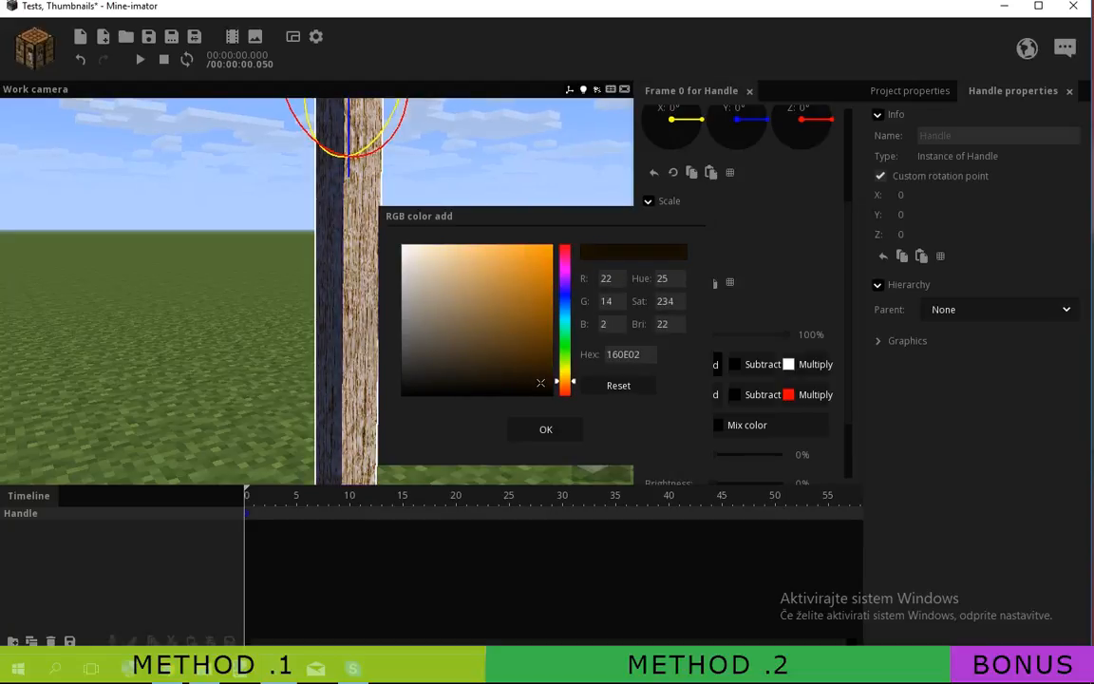
{"action": "left_click", "coordinate": [618, 385]}
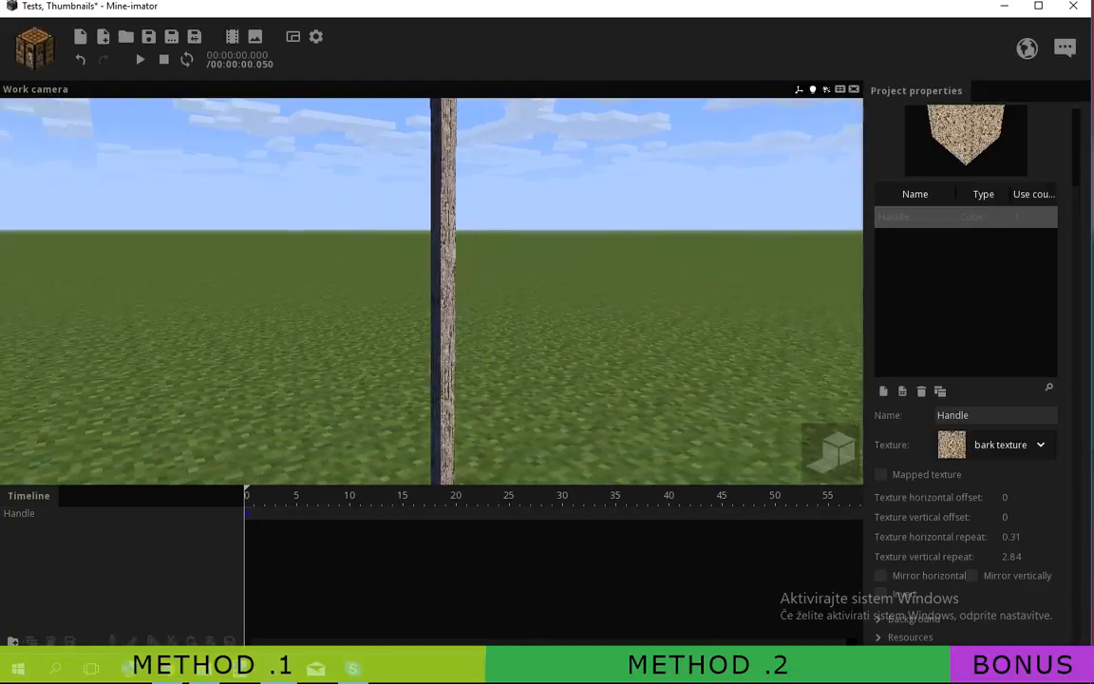
Step: Create an untextured cone and name it Handle Cap
{"action": "left_click", "coordinate": [34, 47]}
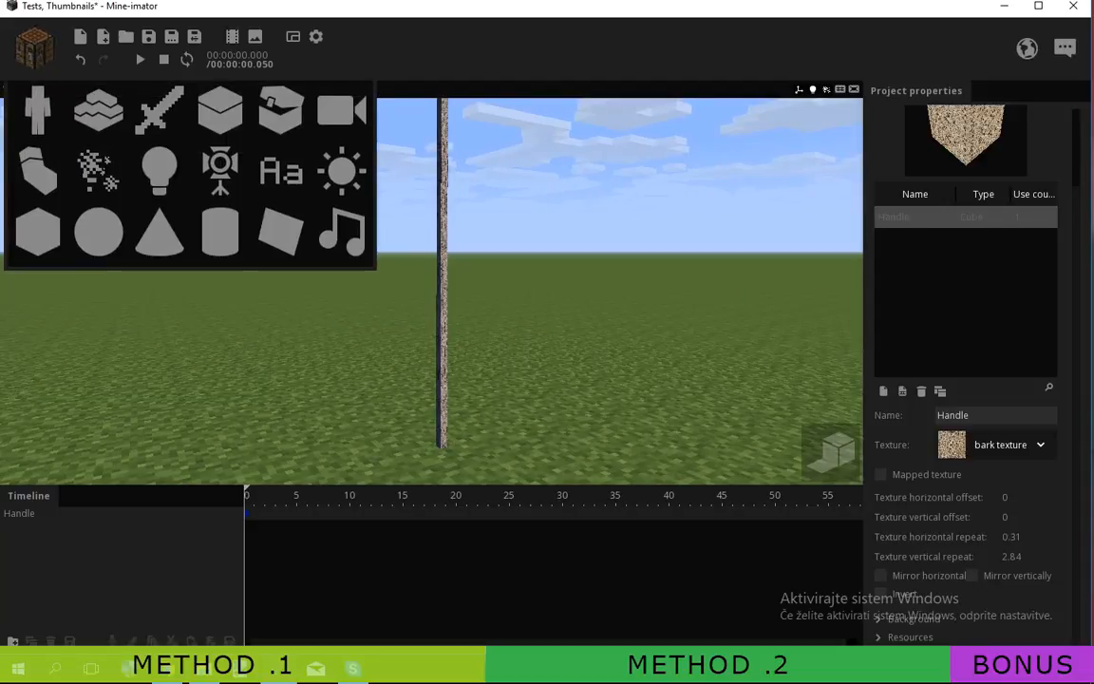
{"action": "left_click", "coordinate": [160, 232]}
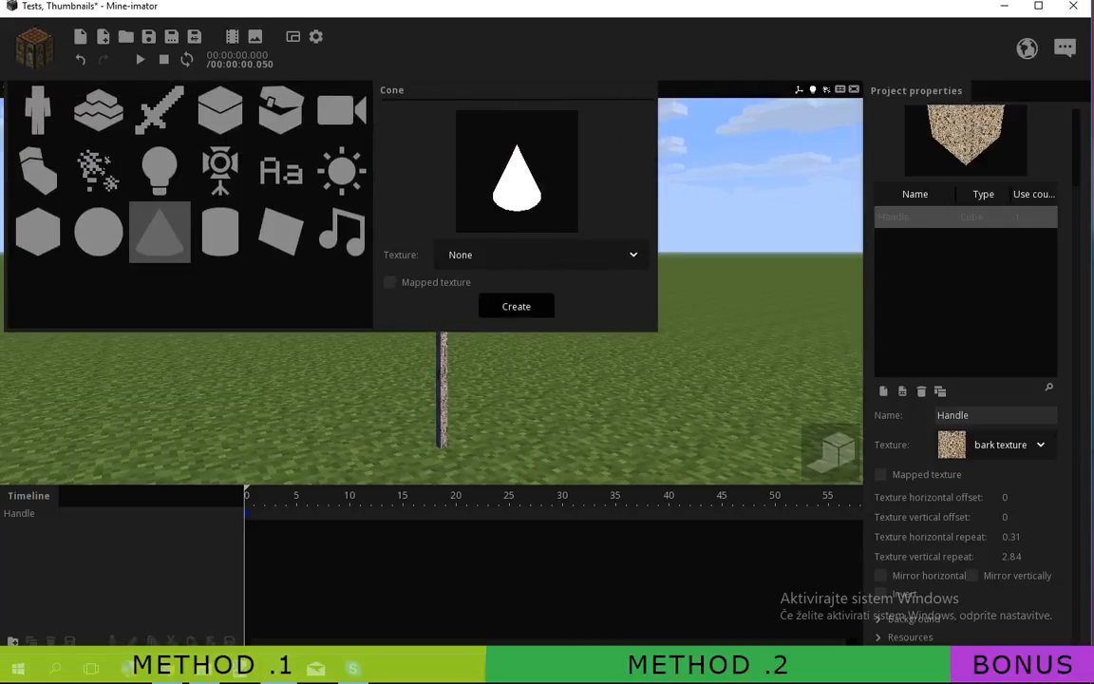
{"action": "left_click", "coordinate": [515, 305]}
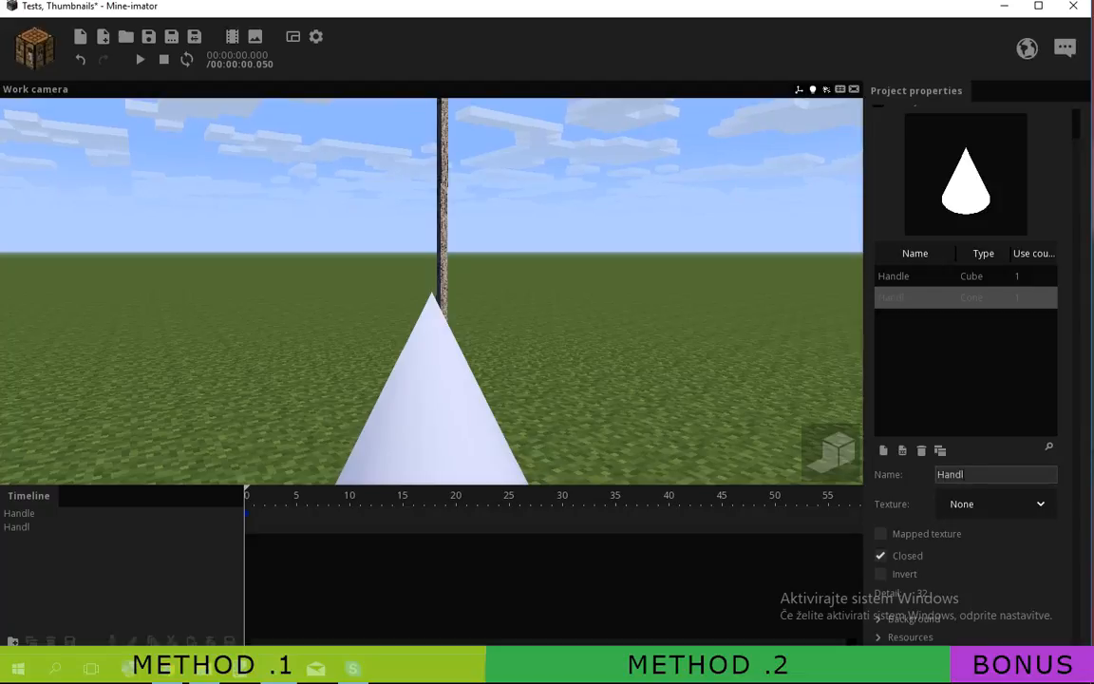
Step: Lower the Handle Cap cone's detail to 4 so that it becomes a four-sided pyramid
{"action": "left_click", "coordinate": [30, 526]}
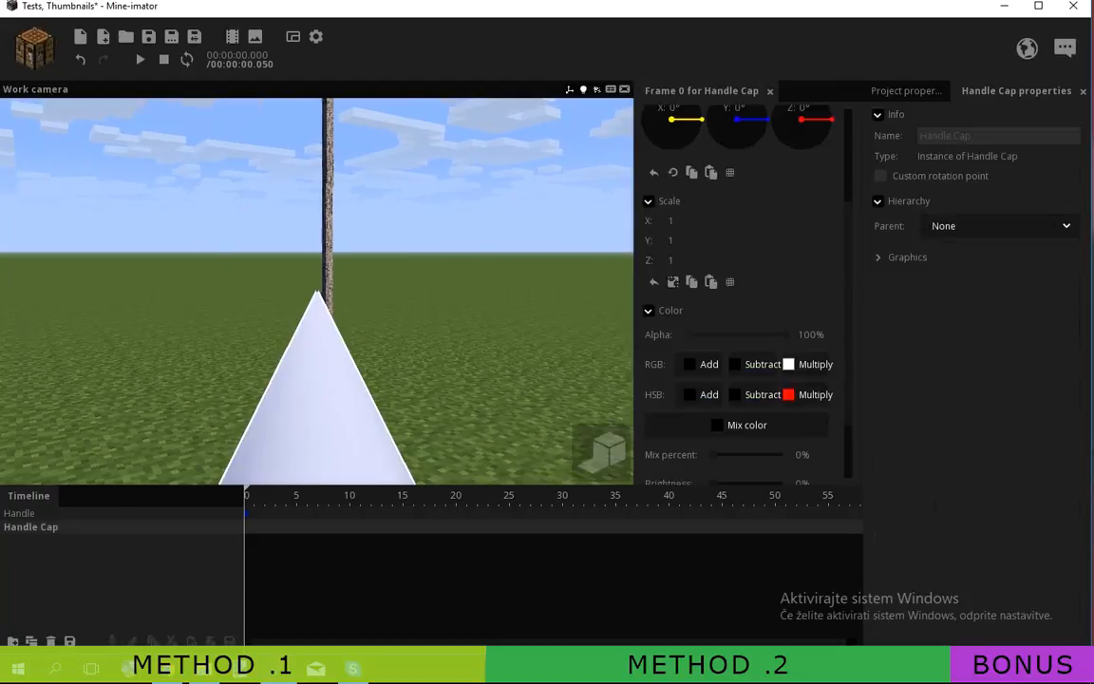
{"action": "left_click", "coordinate": [897, 257]}
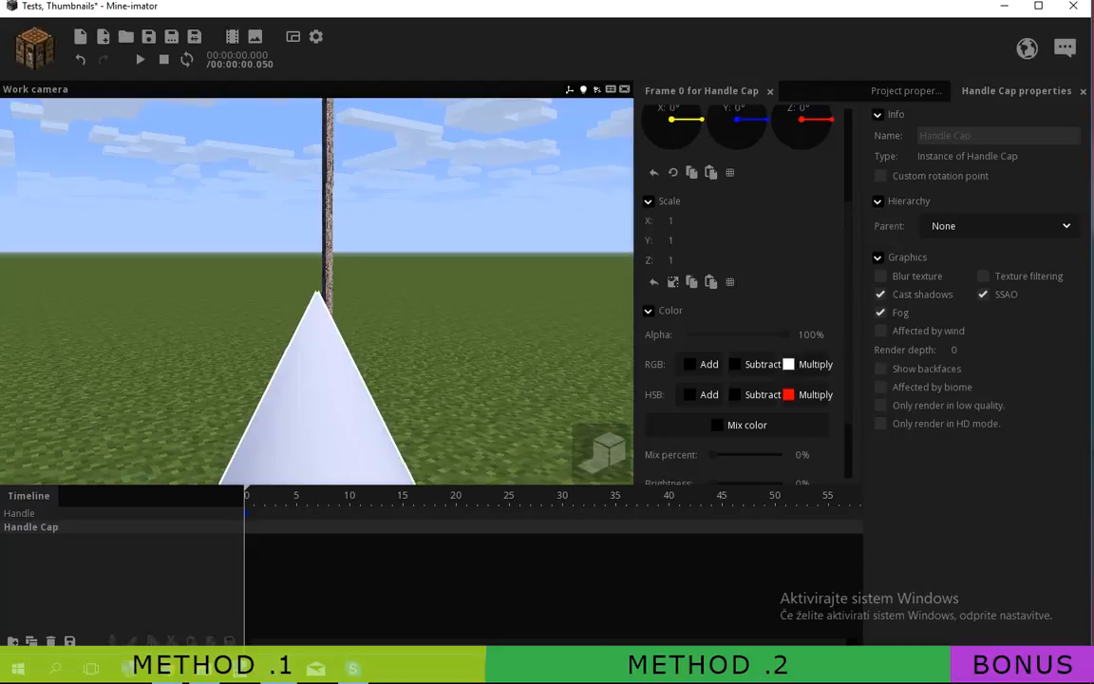
{"action": "right_click_drag", "start_coordinate": [475, 313], "coordinate": [463, 375]}
{"action": "left_click", "coordinate": [475, 314]}
{"action": "key", "text": "w"}
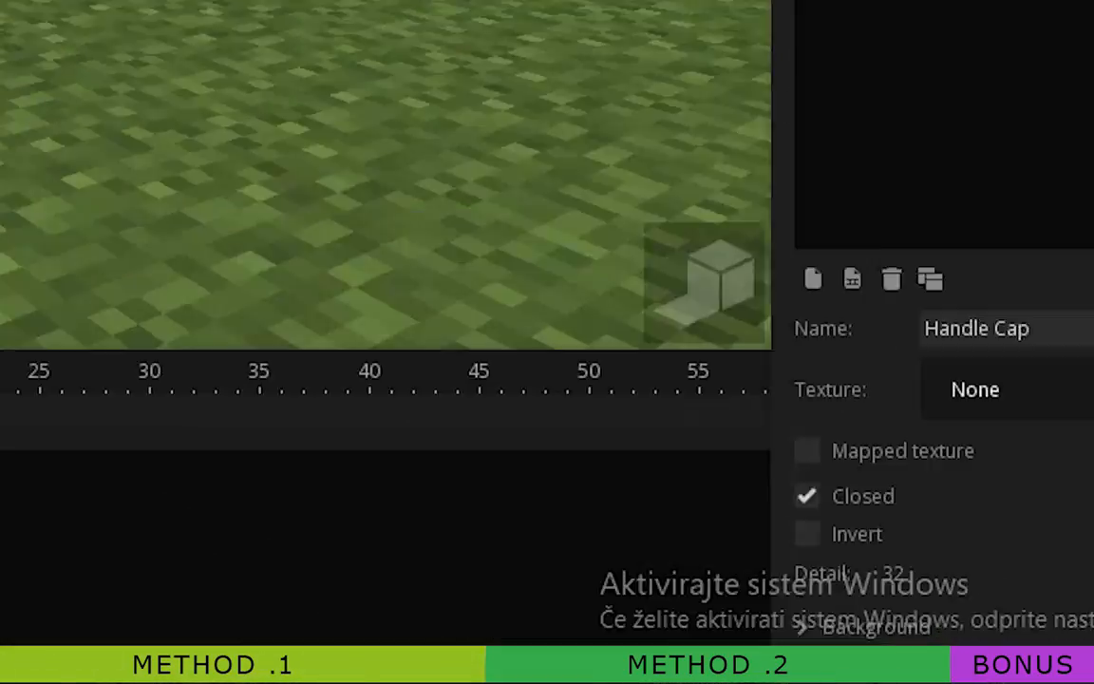
{"action": "left_click_drag", "start_coordinate": [662, 414], "coordinate": [532, 414]}
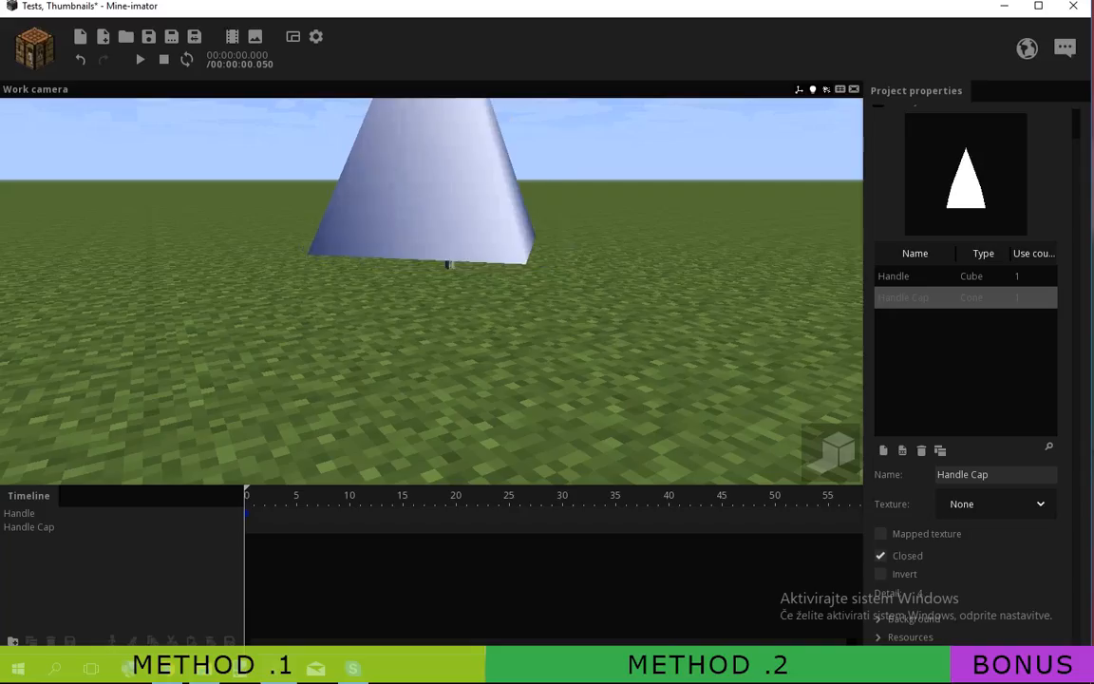
{"action": "left_click_drag", "start_coordinate": [431, 291], "coordinate": [664, 361]}
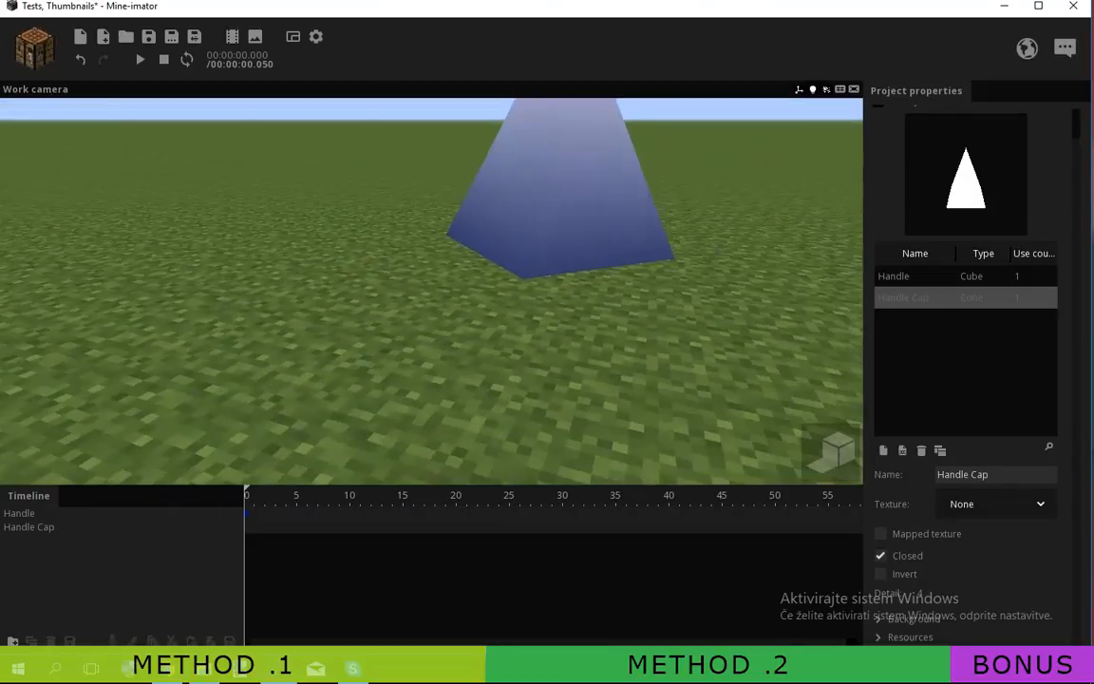
Step: Parent the Handle Cap to the Handle in the object hierarchy
{"action": "left_click", "coordinate": [560, 209]}
{"action": "scroll", "coordinate": [561, 209], "scroll_direction": "down", "scroll_amount": 3}
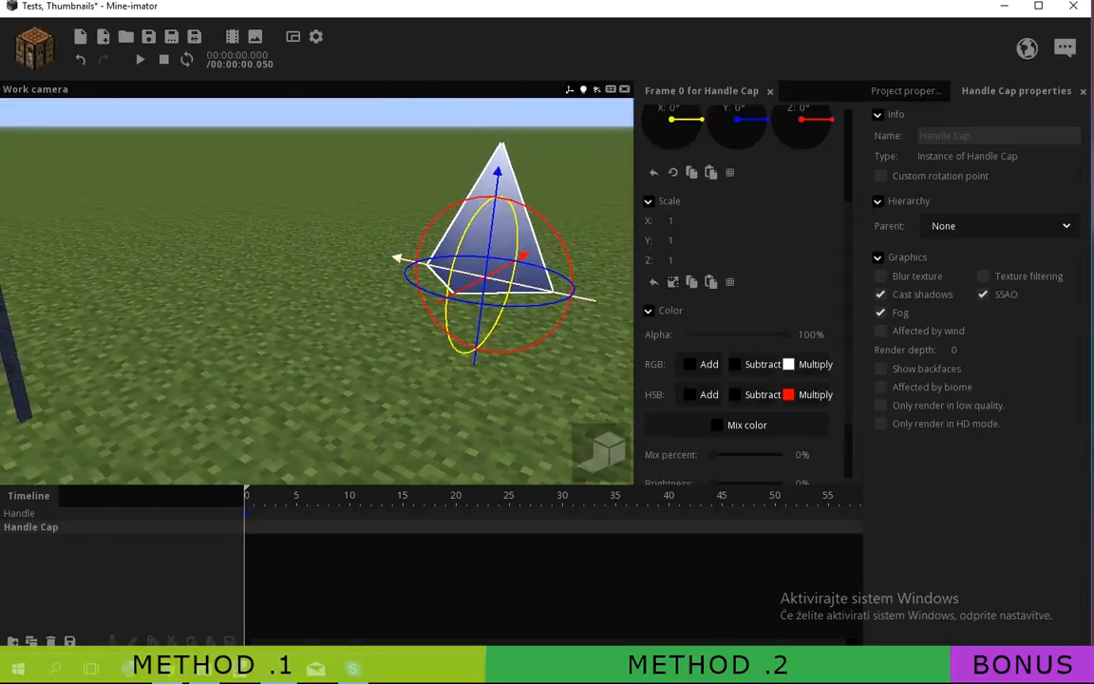
{"action": "left_click_drag", "start_coordinate": [37, 525], "coordinate": [38, 512]}
{"action": "right_click_drag", "start_coordinate": [316, 291], "coordinate": [327, 342]}
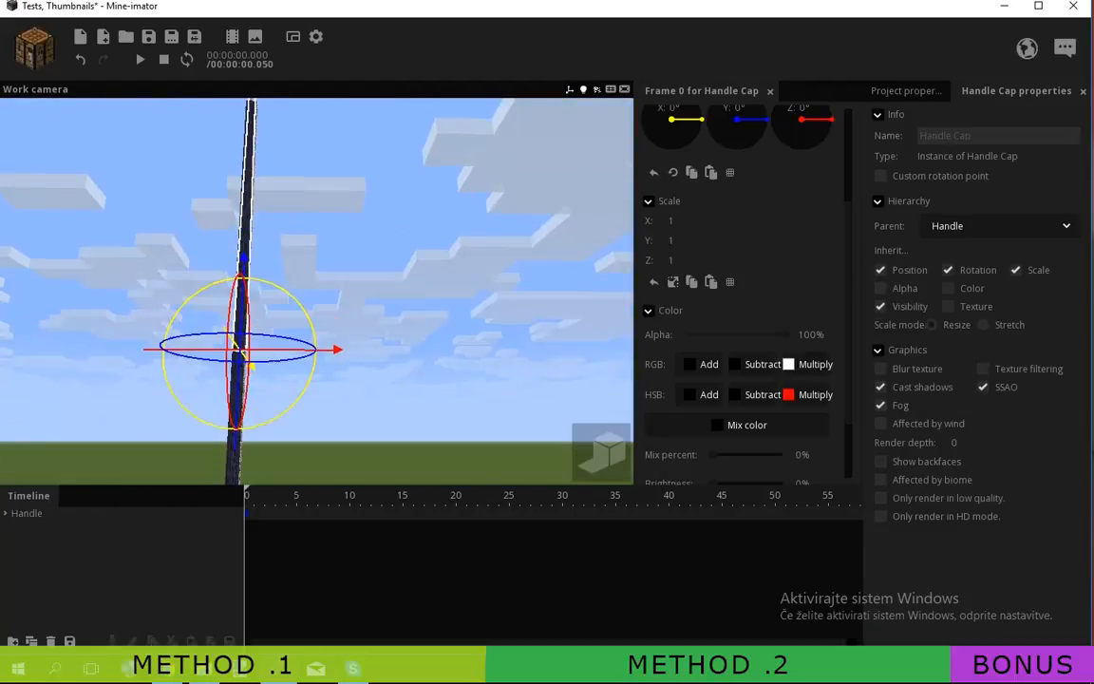
Step: Enable the Handle Cap's custom rotation point, try 0 for its Y value, and undo that value
{"action": "left_click", "coordinate": [880, 176]}
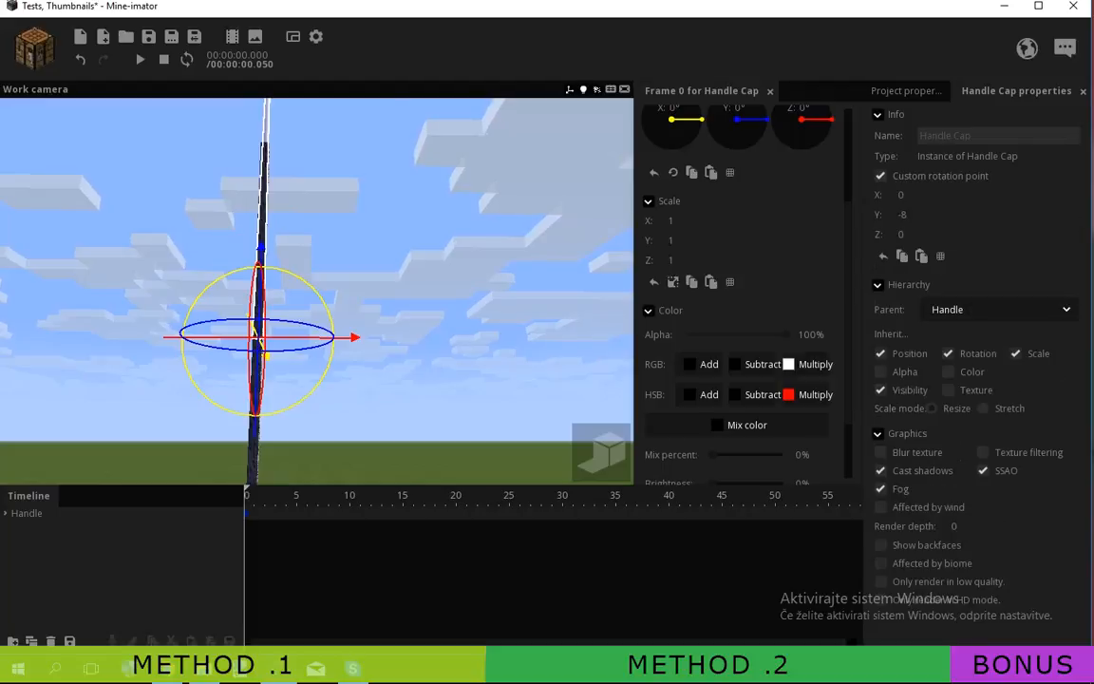
{"action": "type", "text": "0"}
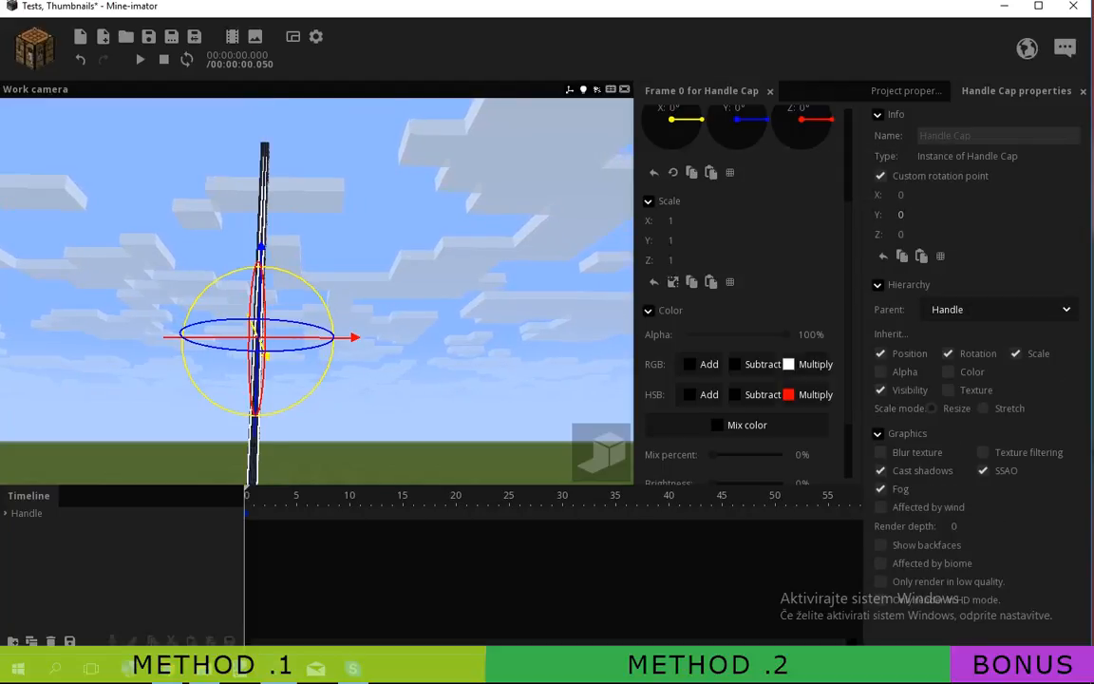
{"action": "key", "text": "ctrl+z"}
{"action": "right_click_drag", "start_coordinate": [316, 291], "coordinate": [275, 233]}
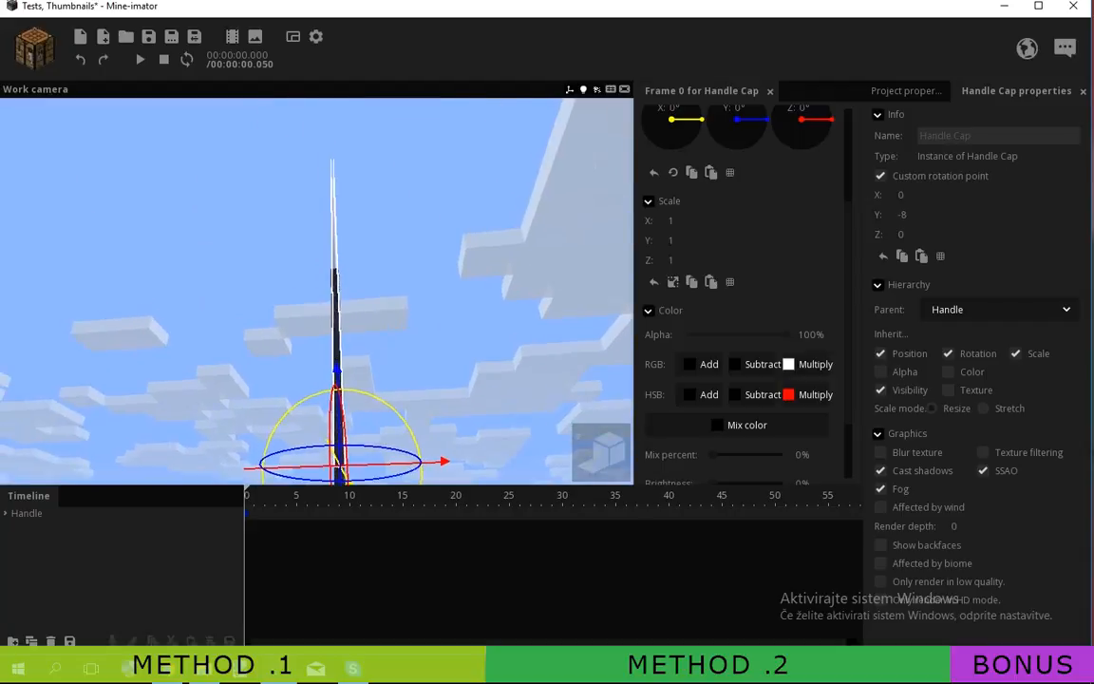
Step: Stop the Handle Cap from inheriting the Handle's scale
{"action": "left_click_drag", "start_coordinate": [316, 291], "coordinate": [323, 399]}
{"action": "key", "text": "q"}
{"action": "mouse_move", "coordinate": [317, 290]}
{"action": "right_mouse_down"}
{"action": "mouse_move", "coordinate": [323, 282]}
{"action": "mouse_move", "coordinate": [275, 332]}
{"action": "mouse_move", "coordinate": [271, 295]}
{"action": "mouse_move", "coordinate": [313, 290]}
{"action": "mouse_move", "coordinate": [316, 253]}
{"action": "mouse_move", "coordinate": [321, 290]}
{"action": "right_mouse_up"}
{"action": "key", "text": "w"}
{"action": "left_click", "coordinate": [1014, 353]}
{"action": "key", "text": "w"}
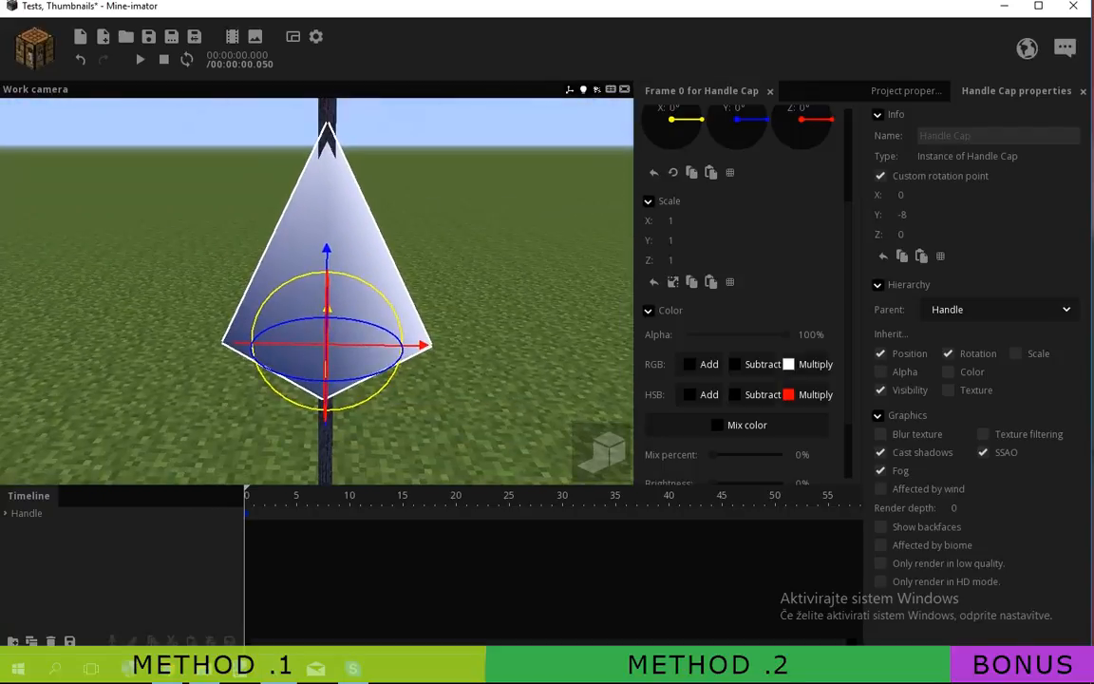
Step: Link the Handle Cap's scale axes and shrink it uniformly to 0.10
{"action": "left_click", "coordinate": [672, 281]}
{"action": "left_click_drag", "start_coordinate": [691, 220], "coordinate": [627, 220]}
{"action": "key", "text": "w"}
{"action": "key", "text": "q"}
{"action": "right_click_drag", "start_coordinate": [317, 291], "coordinate": [313, 366]}
Step: Set the Handle Cap's Y rotation to 45° and its uniform scale to 0.12
{"action": "key", "text": "e"}
{"action": "left_click_drag", "start_coordinate": [387, 347], "coordinate": [338, 368]}
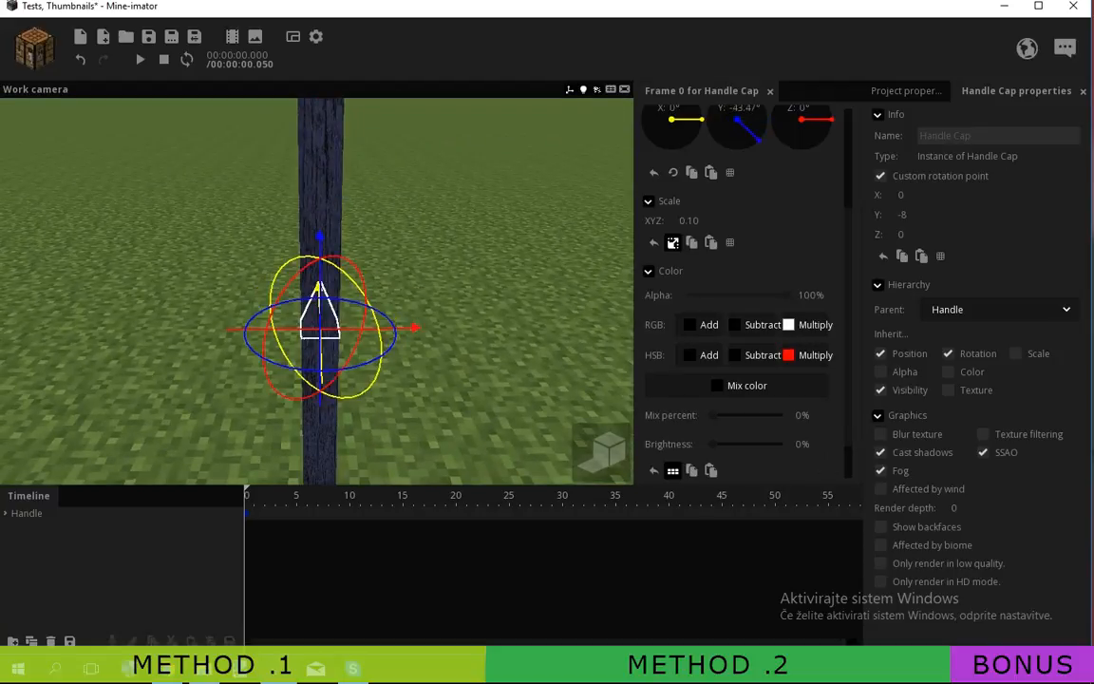
{"action": "scroll", "coordinate": [741, 285], "scroll_direction": "up", "scroll_amount": 2}
{"action": "left_click", "coordinate": [745, 180]}
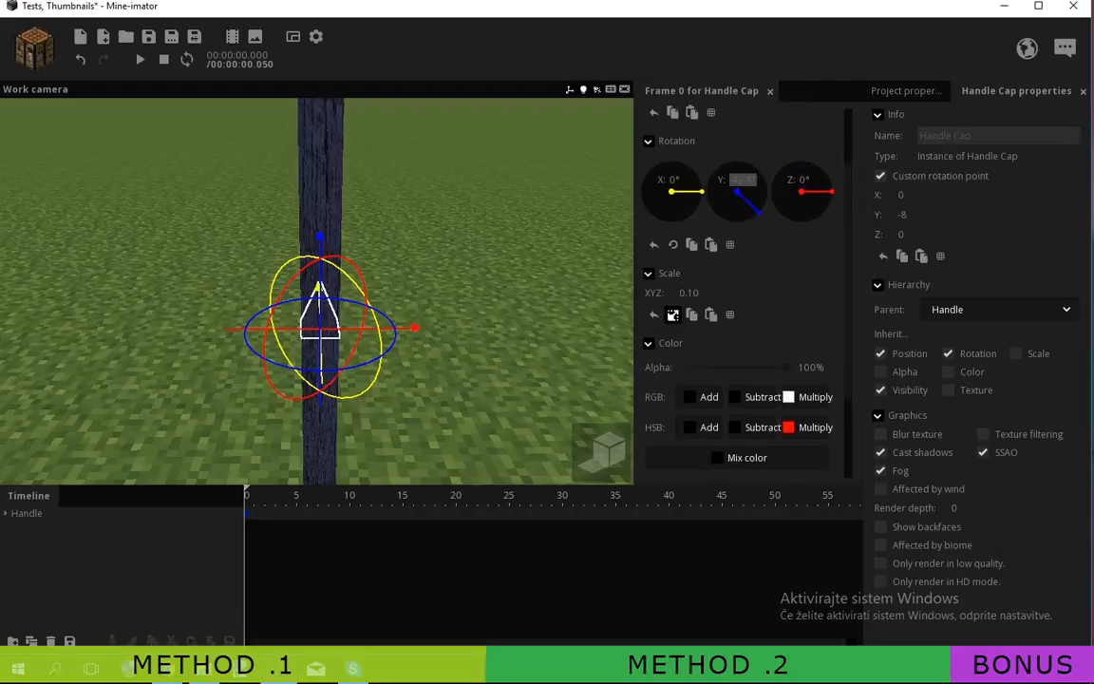
{"action": "type", "text": "45"}
{"action": "left_click_drag", "start_coordinate": [456, 285], "coordinate": [455, 258]}
{"action": "mouse_move", "coordinate": [689, 292]}
{"action": "left_mouse_down"}
{"action": "mouse_move", "coordinate": [717, 292]}
{"action": "mouse_move", "coordinate": [707, 293]}
{"action": "left_mouse_up"}
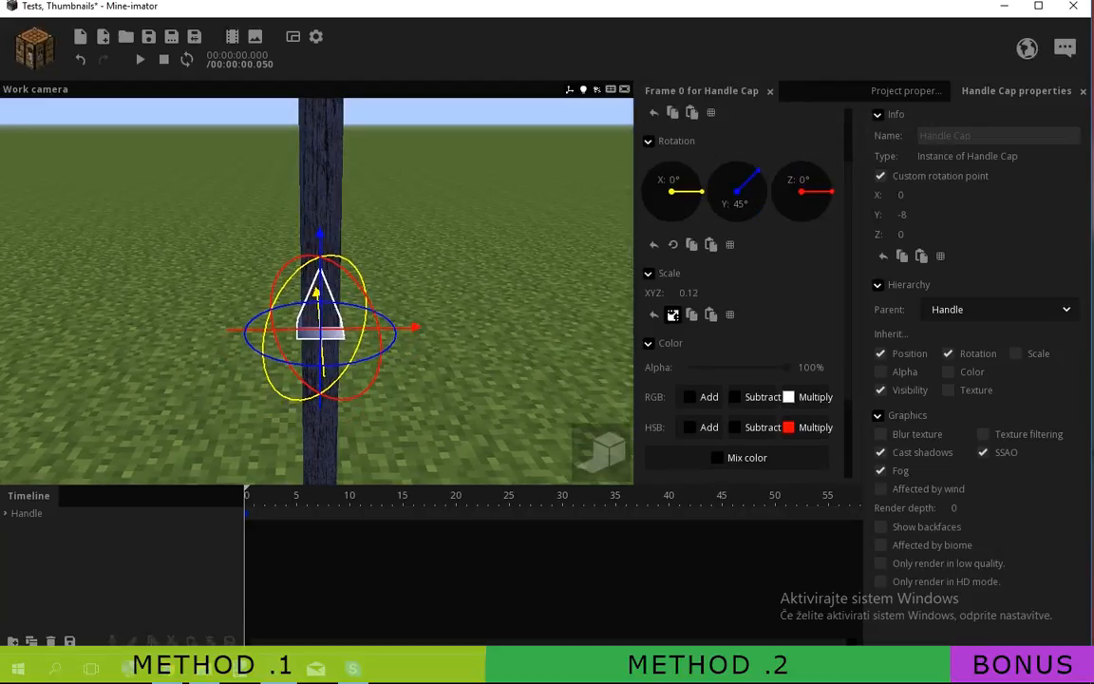
{"action": "left_click_drag", "start_coordinate": [455, 285], "coordinate": [380, 265]}
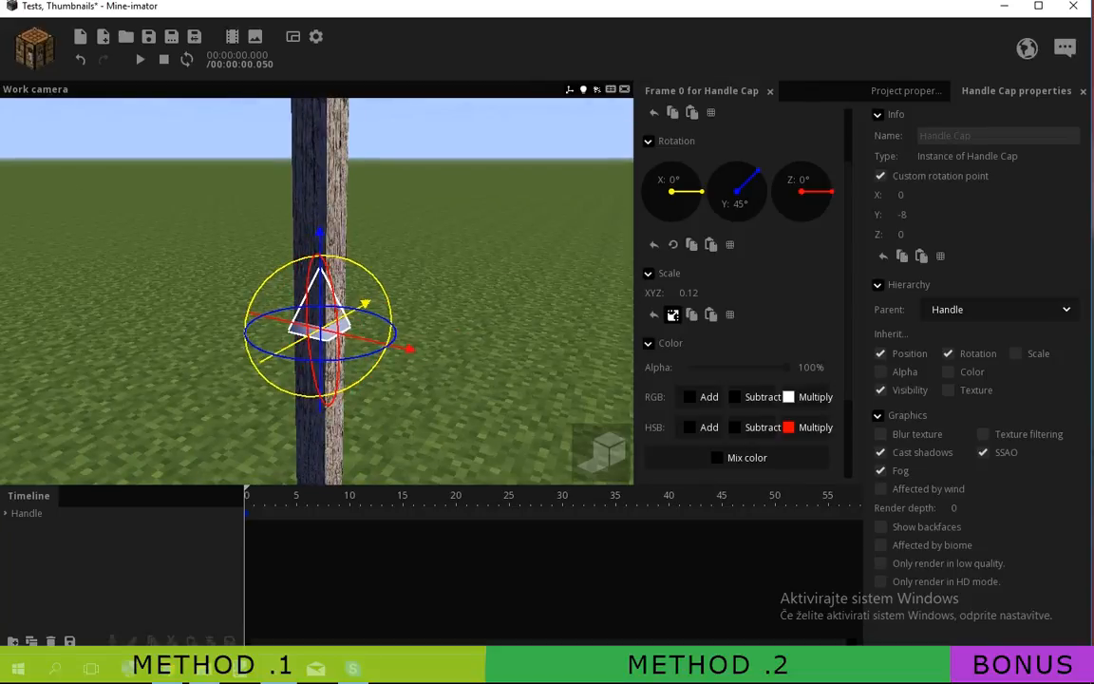
Step: Turn the Handle Cap upside down with a Z rotation of 180°
{"action": "left_click_drag", "start_coordinate": [830, 191], "coordinate": [772, 197]}
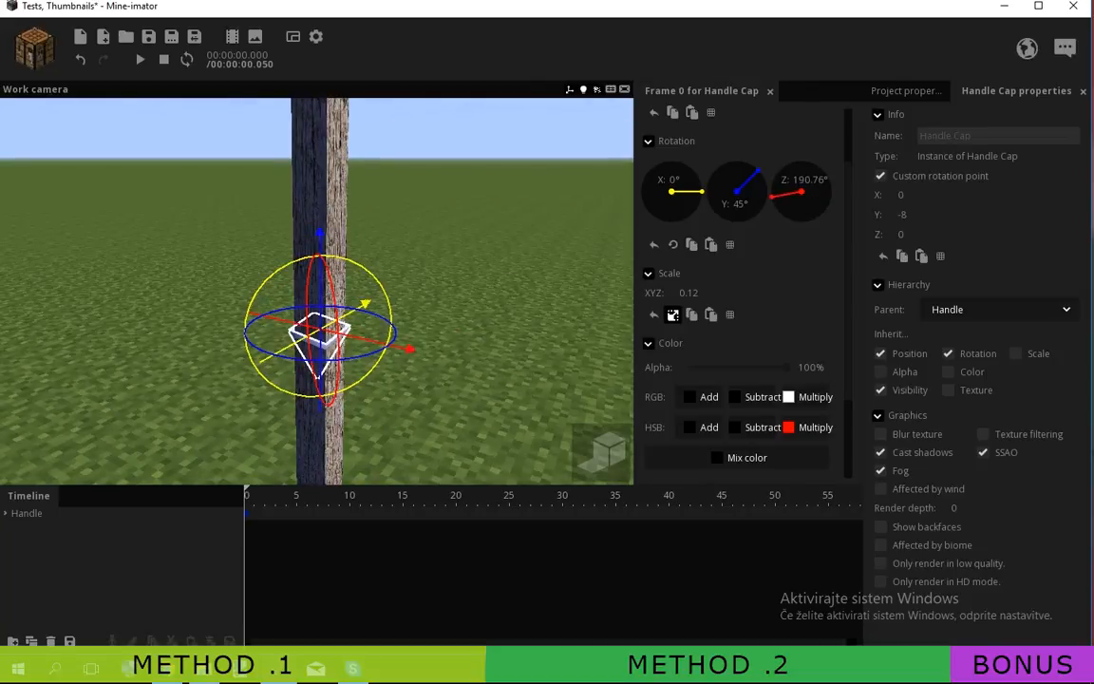
{"action": "left_click", "coordinate": [811, 179]}
{"action": "type", "text": "180"}
{"action": "left_click_drag", "start_coordinate": [456, 285], "coordinate": [522, 227]}
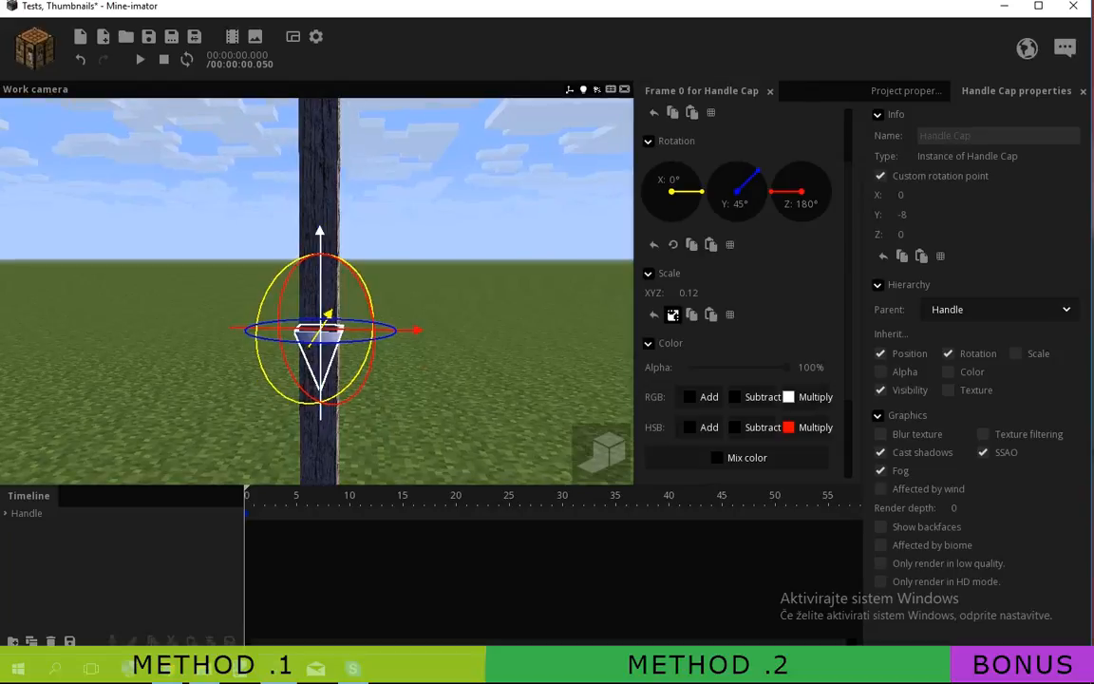
Step: Move the Handle Cap straight down along the handle until it sits on the handle's lower end
{"action": "left_click_drag", "start_coordinate": [320, 247], "coordinate": [320, 417]}
{"action": "scroll", "coordinate": [379, 313], "scroll_direction": "down", "scroll_amount": 3}
{"action": "mouse_move", "coordinate": [456, 284]}
{"action": "left_mouse_down"}
{"action": "mouse_move", "coordinate": [456, 361]}
{"action": "mouse_move", "coordinate": [456, 275]}
{"action": "left_mouse_up"}
{"action": "left_click_drag", "start_coordinate": [329, 190], "coordinate": [328, 445]}
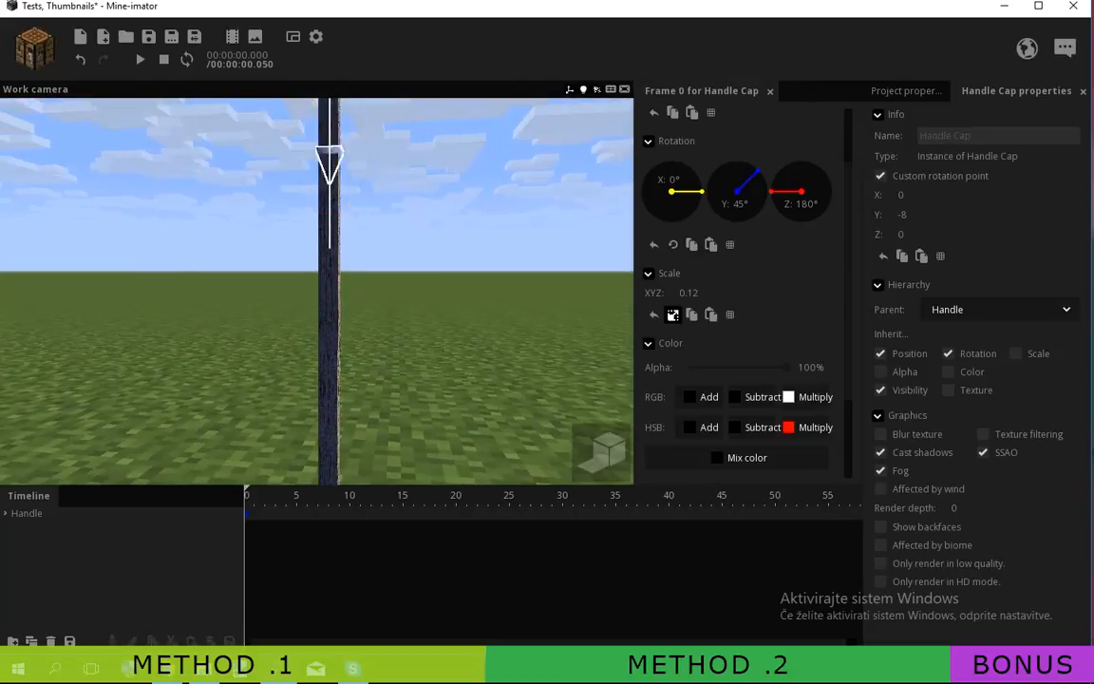
{"action": "right_click_drag", "start_coordinate": [399, 304], "coordinate": [399, 332]}
{"action": "left_click_drag", "start_coordinate": [345, 142], "coordinate": [346, 275]}
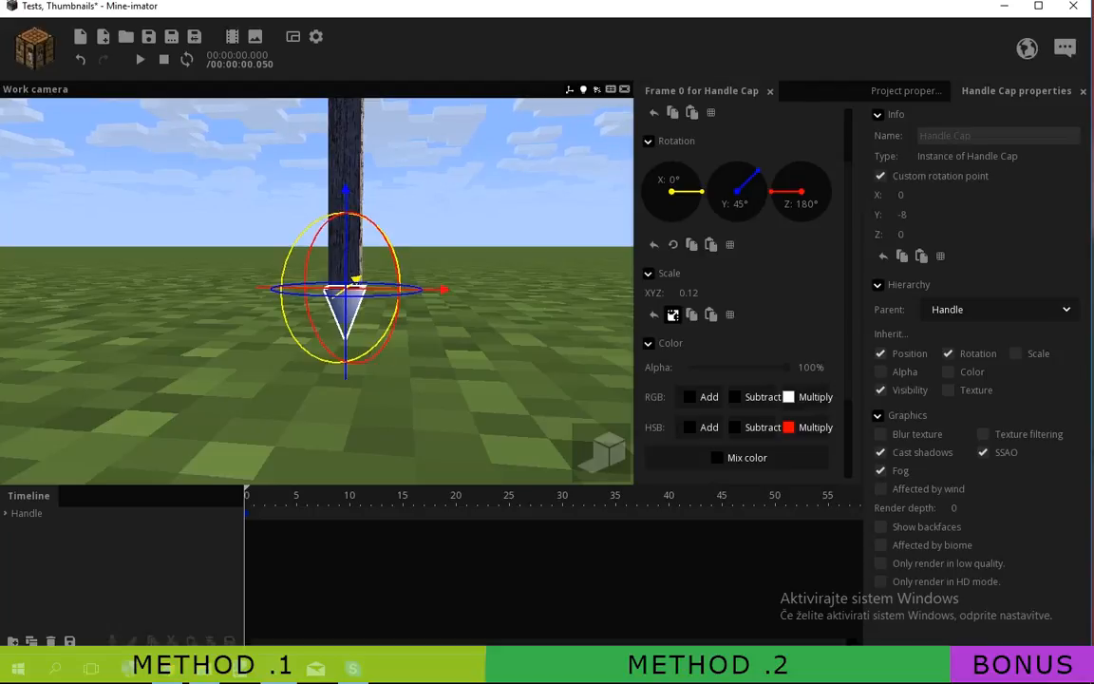
Step: Raise the Handle Cap's mix percent to 100% and deselect it
{"action": "scroll", "coordinate": [741, 313], "scroll_direction": "down", "scroll_amount": 2}
{"action": "left_click_drag", "start_coordinate": [721, 367], "coordinate": [786, 366]}
{"action": "left_click", "coordinate": [513, 284]}
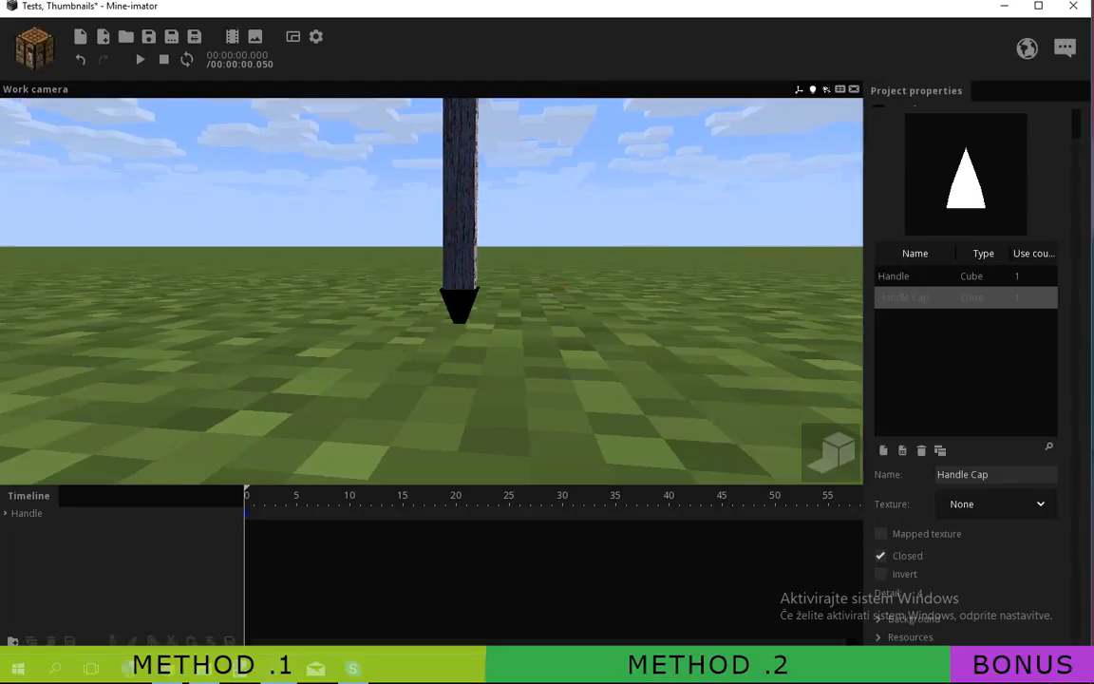
Step: Set the Handle's mix color to dark gray 464646 with the mix percent at 0%
{"action": "left_click", "coordinate": [459, 219]}
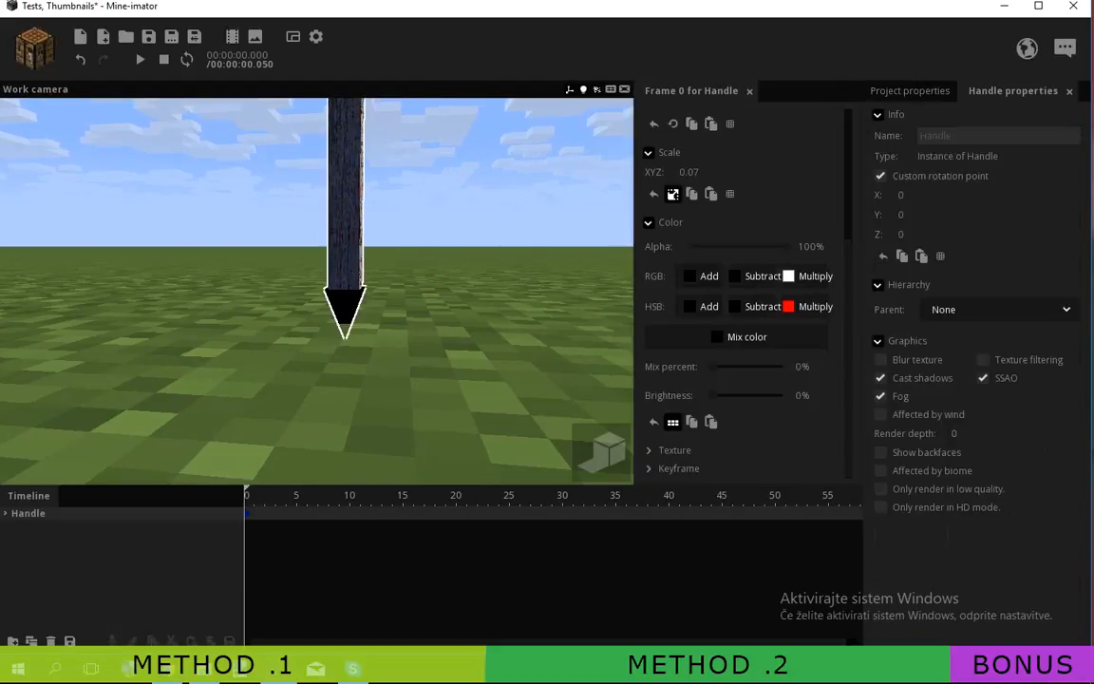
{"action": "left_click", "coordinate": [745, 337]}
{"action": "left_click_drag", "start_coordinate": [401, 395], "coordinate": [400, 354]}
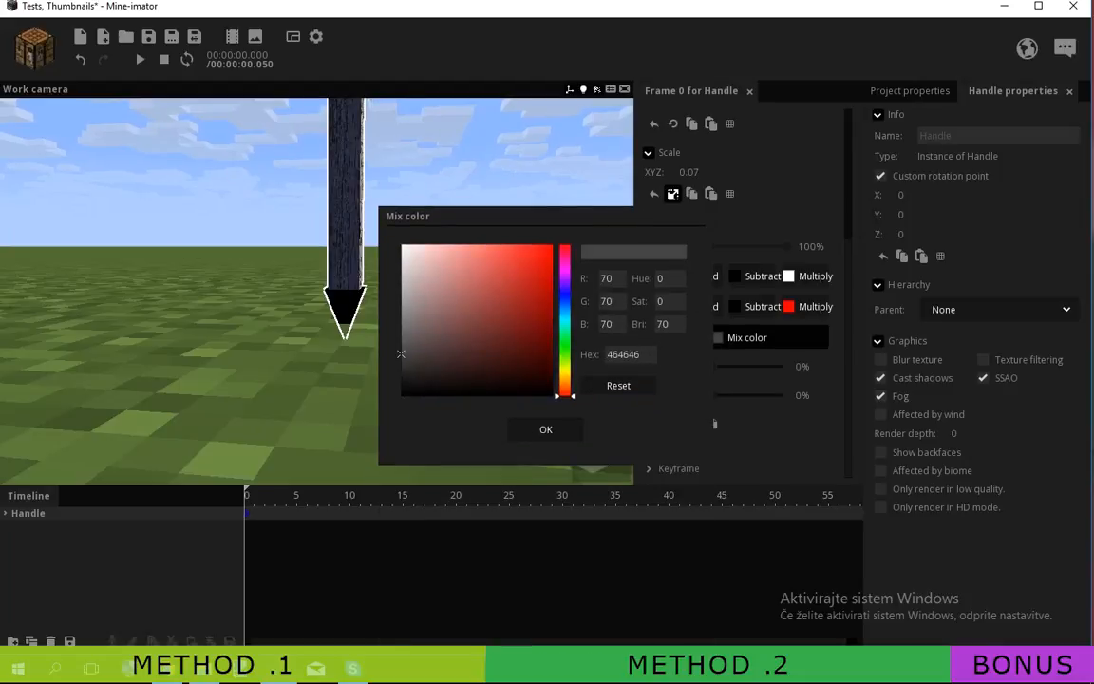
{"action": "left_click", "coordinate": [545, 429]}
{"action": "mouse_move", "coordinate": [714, 367]}
{"action": "left_mouse_down"}
{"action": "mouse_move", "coordinate": [786, 367]}
{"action": "mouse_move", "coordinate": [712, 366]}
{"action": "left_mouse_up"}
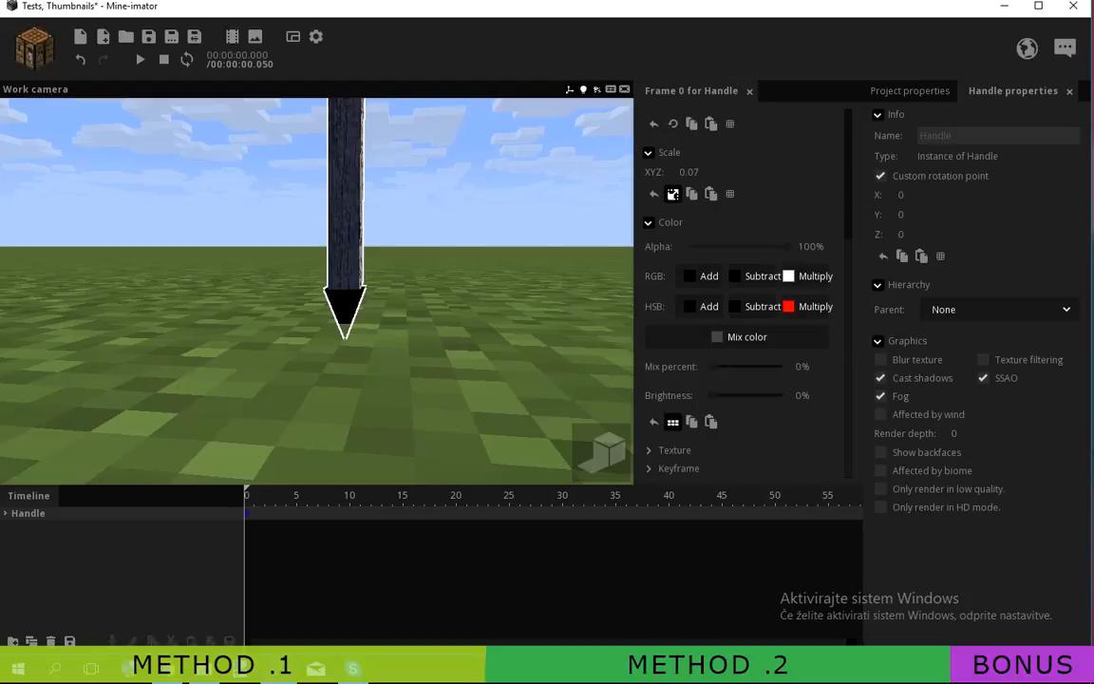
Step: Change the Handle Cap's mix color to a dark brownish gray
{"action": "left_click", "coordinate": [5, 513]}
{"action": "left_click", "coordinate": [42, 526]}
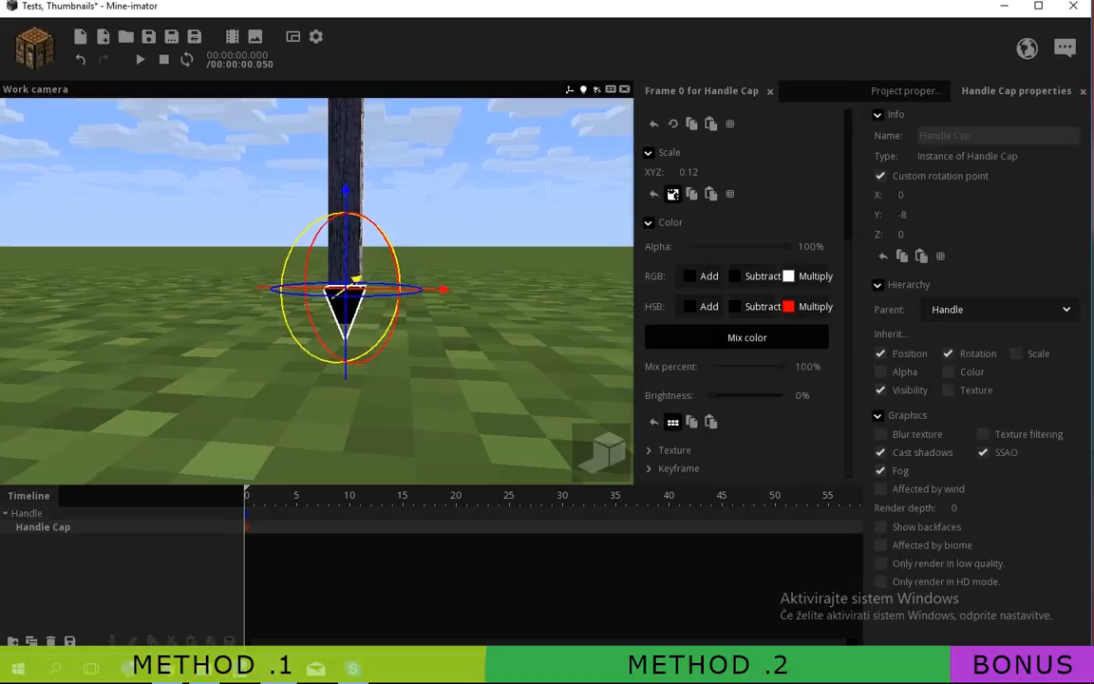
{"action": "left_click", "coordinate": [746, 336]}
{"action": "left_click", "coordinate": [403, 361]}
{"action": "left_click_drag", "start_coordinate": [402, 360], "coordinate": [467, 331]}
{"action": "left_click", "coordinate": [565, 383]}
{"action": "key", "text": "Return"}
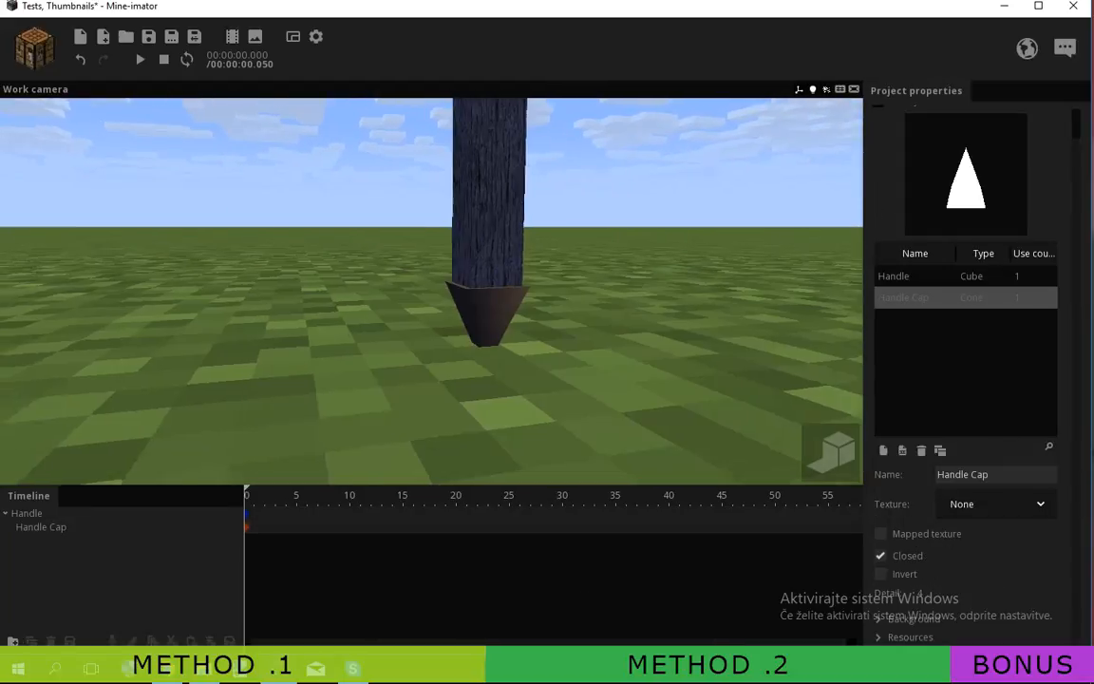
Step: Examine the handle cap and the spiked cube head on the handle from several sides
{"action": "key", "text": "d"}
{"action": "key", "text": "e"}
{"action": "key", "text": "s"}
{"action": "right_click_drag", "start_coordinate": [431, 291], "coordinate": [431, 366]}
{"action": "key", "text": "s"}
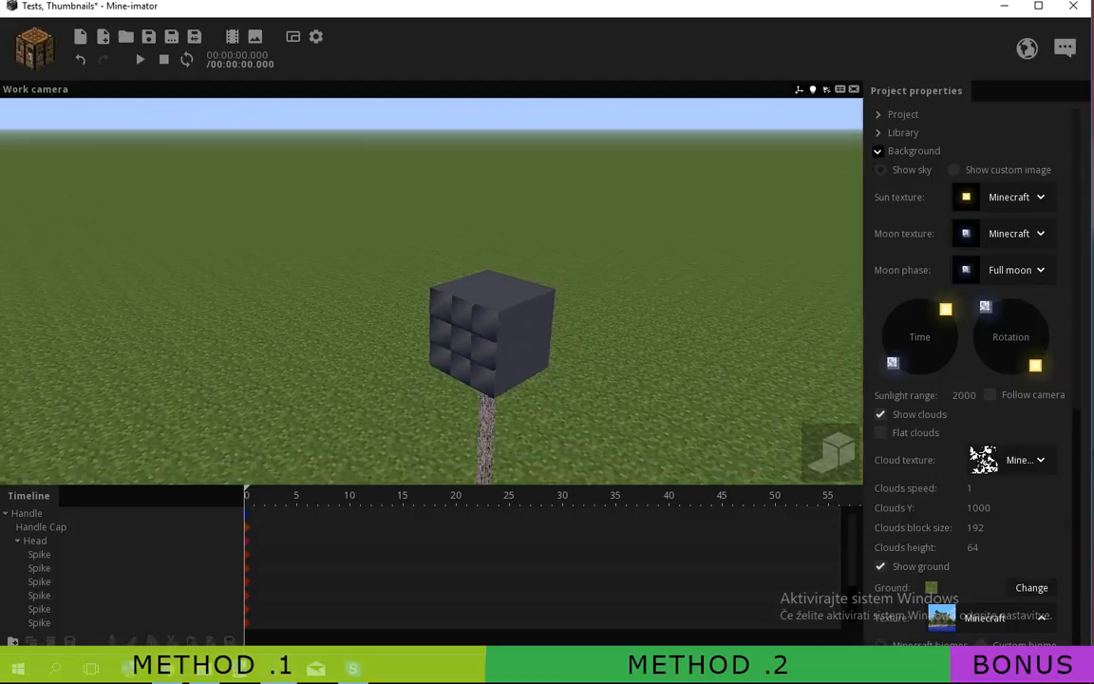
{"action": "left_click_drag", "start_coordinate": [431, 291], "coordinate": [408, 220]}
{"action": "right_click_drag", "start_coordinate": [431, 290], "coordinate": [505, 309]}
{"action": "key", "text": "w"}
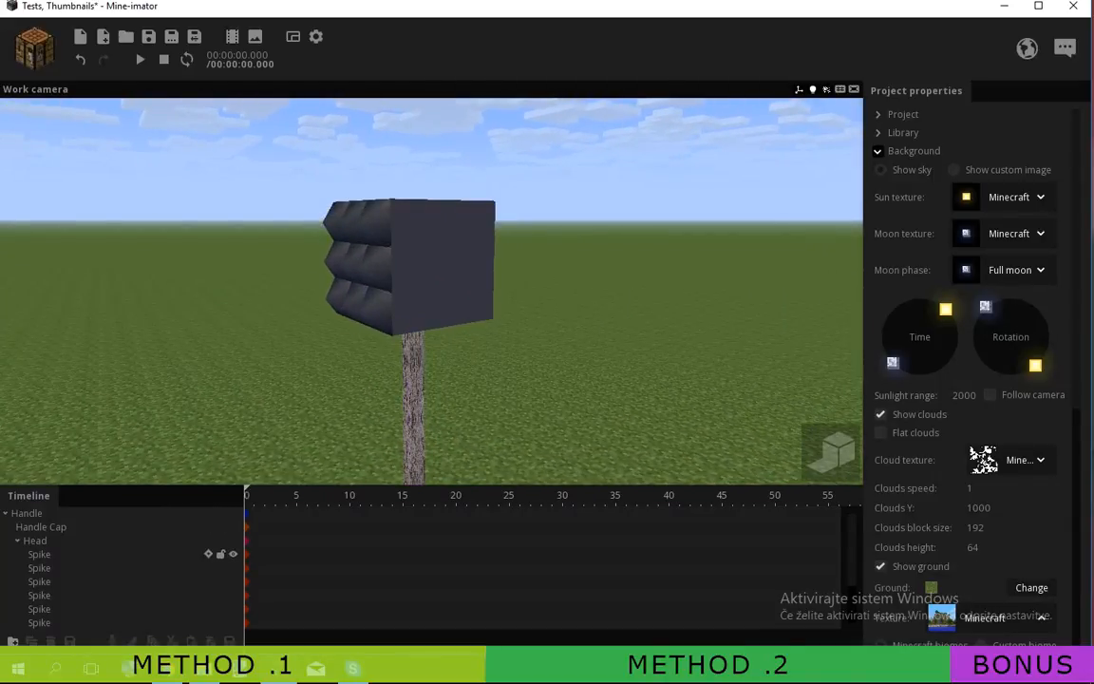
Step: Set the Head's mix color to dark gray 414141
{"action": "left_click", "coordinate": [36, 540]}
{"action": "scroll", "coordinate": [740, 295], "scroll_direction": "down", "scroll_amount": 4}
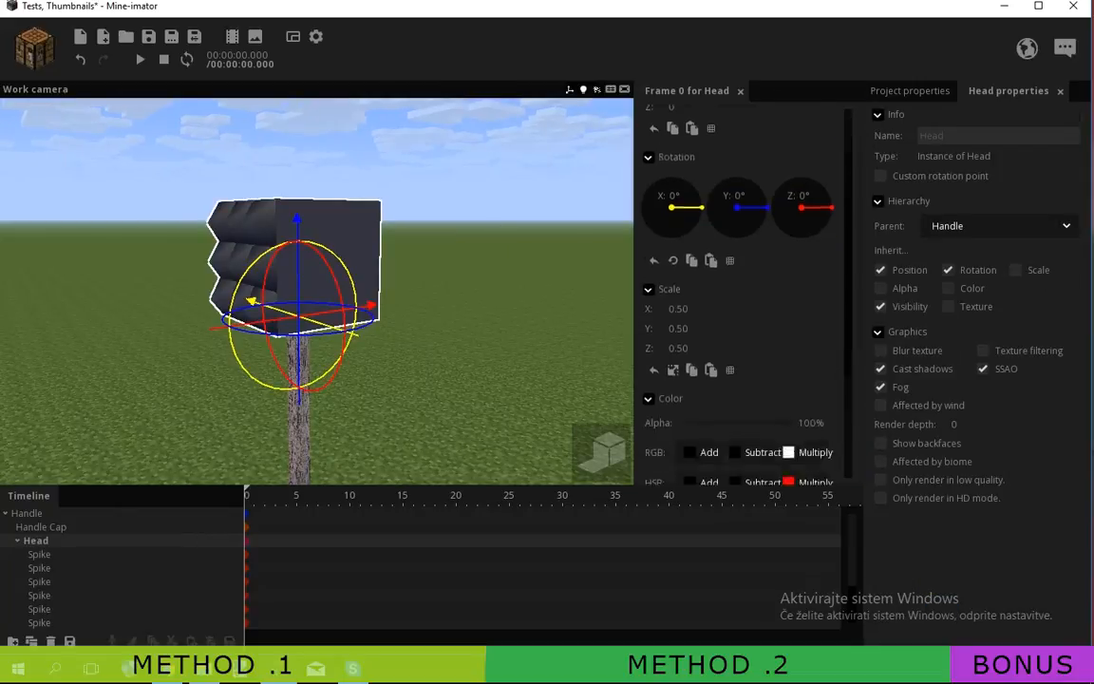
{"action": "left_click", "coordinate": [736, 397]}
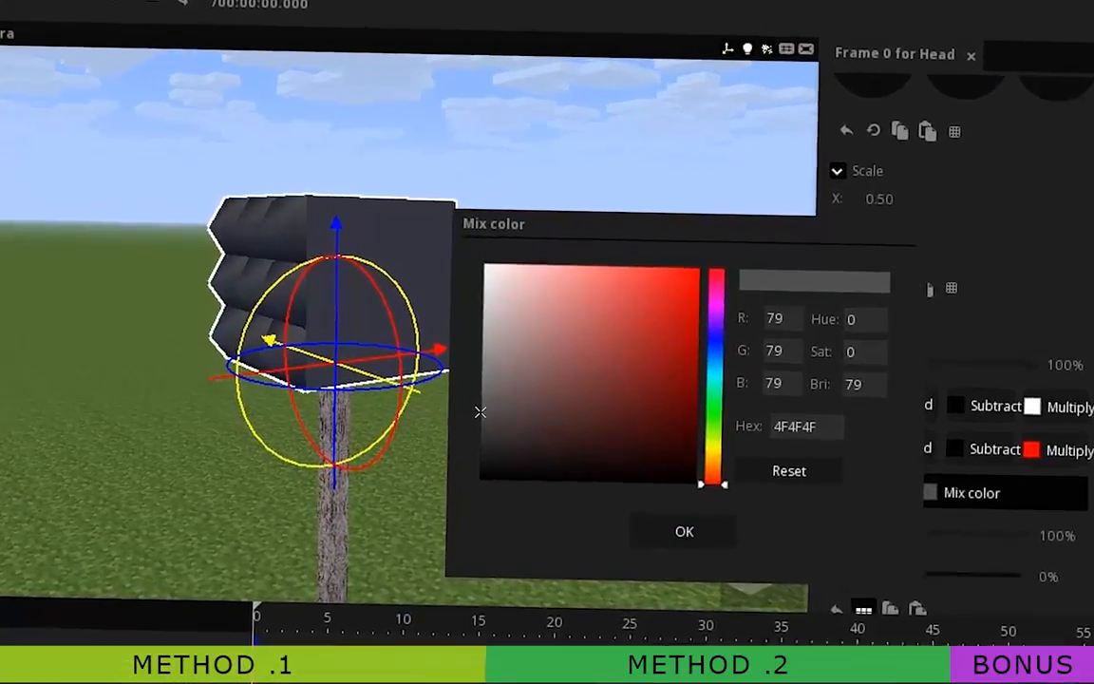
{"action": "left_click_drag", "start_coordinate": [400, 348], "coordinate": [401, 362]}
{"action": "left_click_drag", "start_coordinate": [597, 531], "coordinate": [597, 515]}
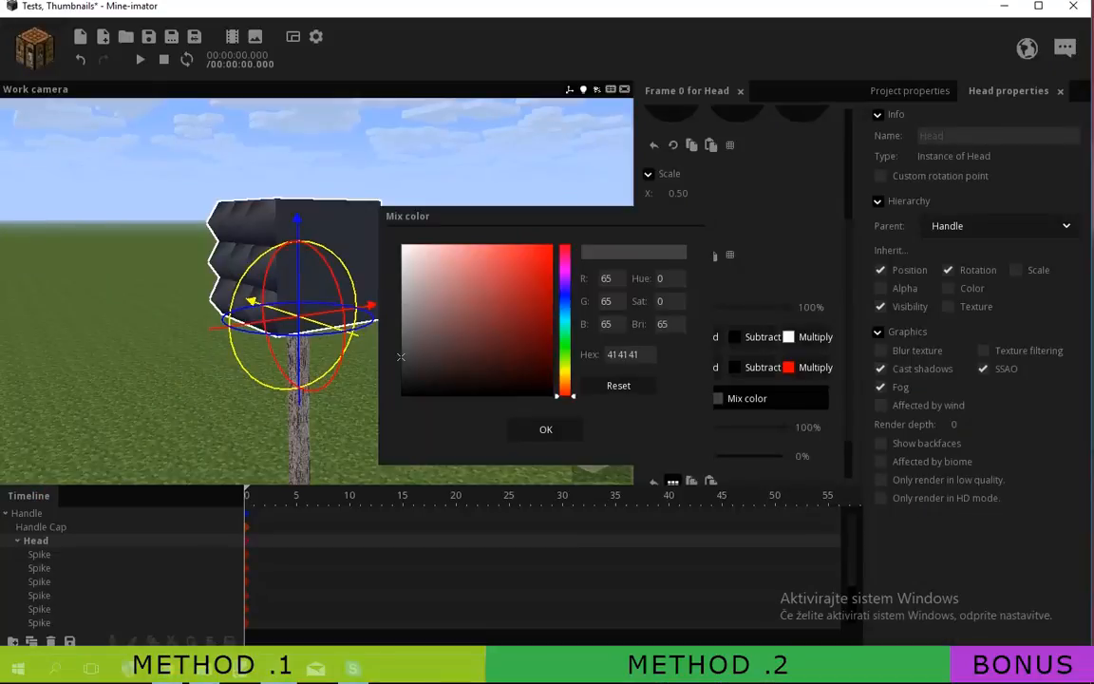
{"action": "left_click", "coordinate": [545, 429]}
{"action": "right_click_drag", "start_coordinate": [316, 290], "coordinate": [294, 337]}
{"action": "key", "text": "w"}
{"action": "key", "text": "e"}
{"action": "left_click", "coordinate": [736, 398]}
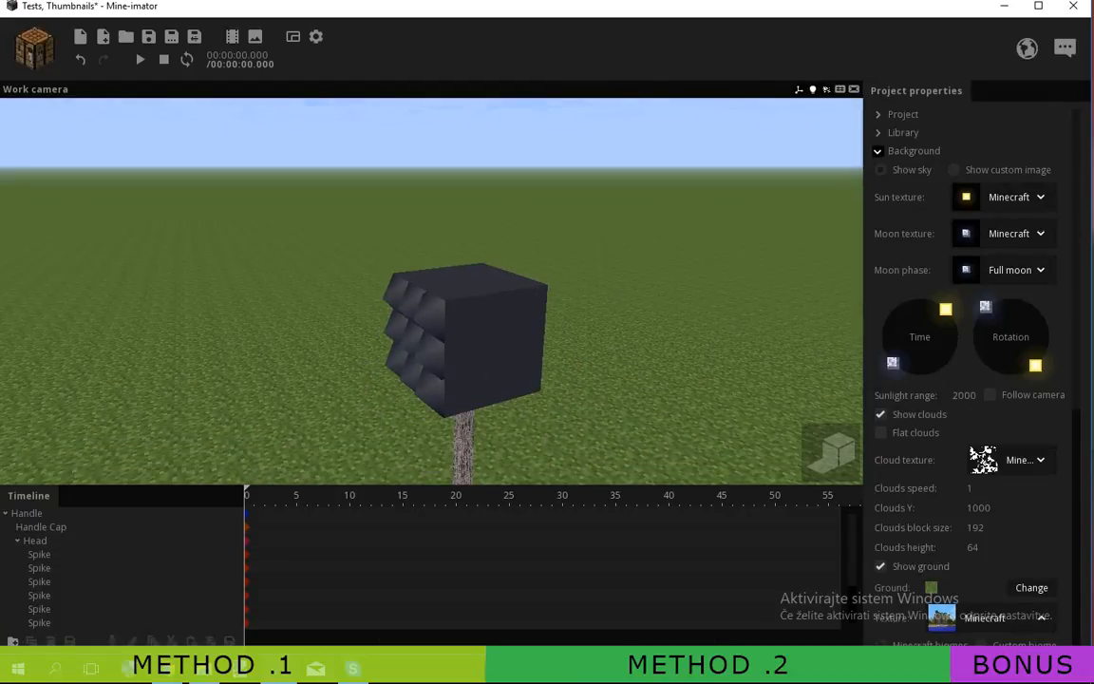
Step: Examine the recolored hammer head and handle from above, below and the opposite side
{"action": "key", "text": "F5"}
{"action": "right_click_drag", "start_coordinate": [431, 291], "coordinate": [556, 179]}
{"action": "key", "text": "s"}
{"action": "key", "text": "q"}
{"action": "key", "text": "w"}
{"action": "key", "text": "e"}
{"action": "key", "text": "a"}
{"action": "key", "text": "q"}
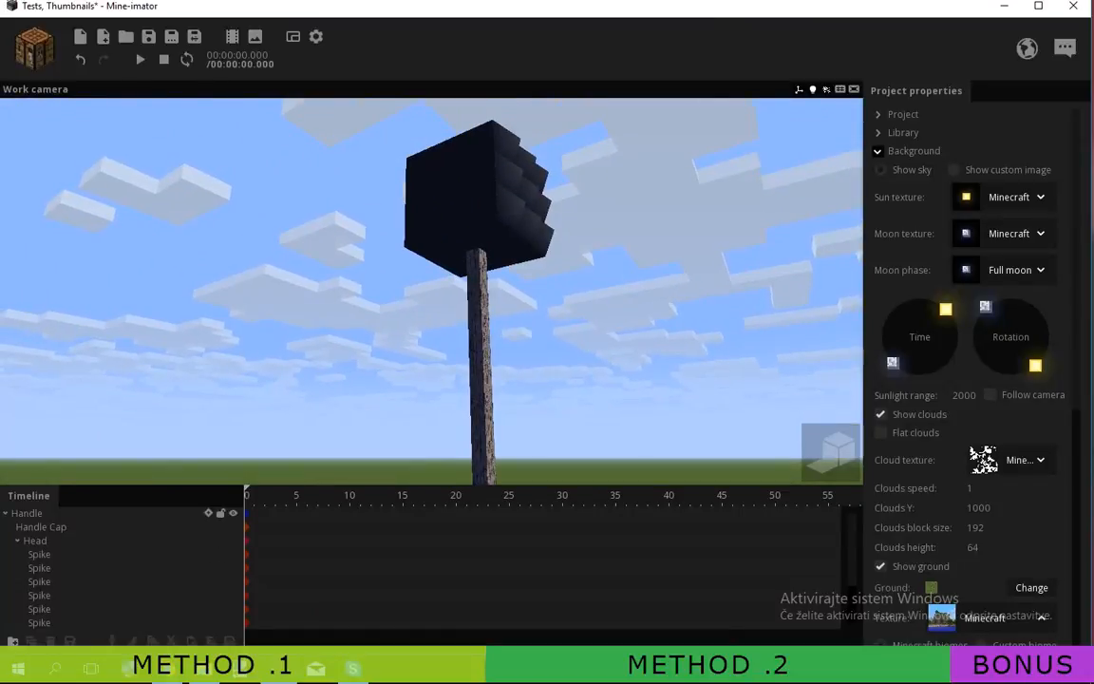
Step: Put the collapsed Handle hierarchy into a folder named WARHAMMER and deselect it
{"action": "left_click", "coordinate": [6, 513]}
{"action": "left_click", "coordinate": [28, 513]}
{"action": "left_click", "coordinate": [12, 641]}
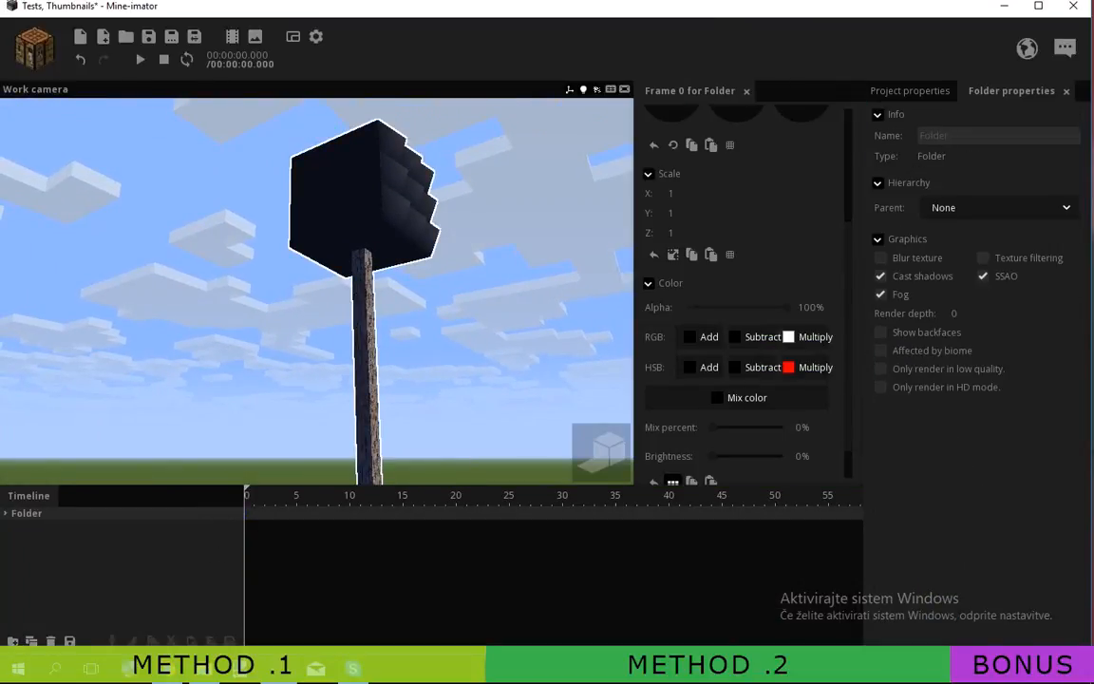
{"action": "type", "text": "WARHAMMER"}
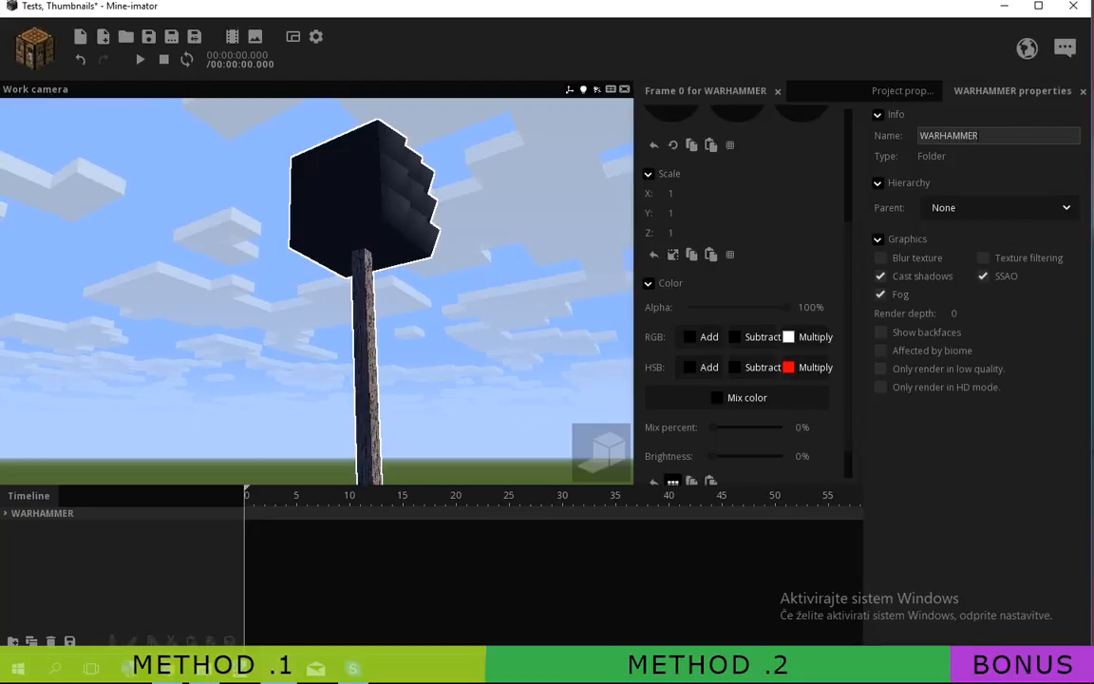
{"action": "left_click", "coordinate": [486, 255]}
{"action": "left_click_drag", "start_coordinate": [486, 255], "coordinate": [480, 313]}
{"action": "scroll", "coordinate": [479, 285], "scroll_direction": "down", "scroll_amount": 3}
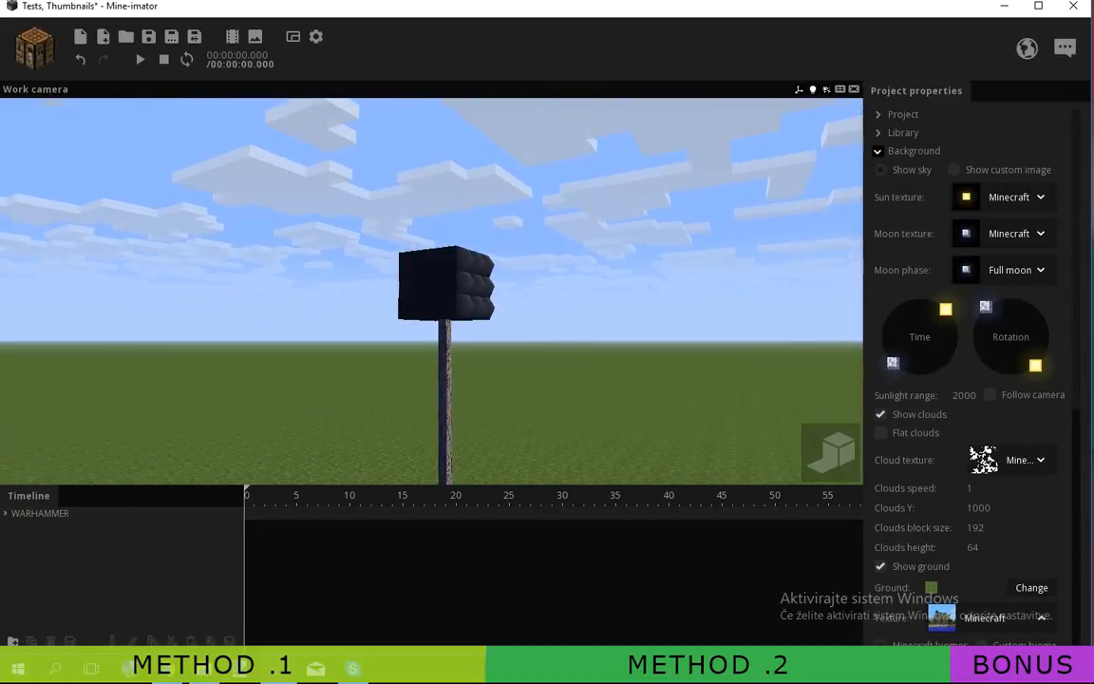
Step: Collapse the Background settings and expand the Library in the project properties
{"action": "left_click", "coordinate": [877, 151]}
{"action": "left_click", "coordinate": [878, 131]}
{"action": "left_click_drag", "start_coordinate": [532, 285], "coordinate": [537, 313]}
{"action": "scroll", "coordinate": [536, 313], "scroll_direction": "down", "scroll_amount": 1}
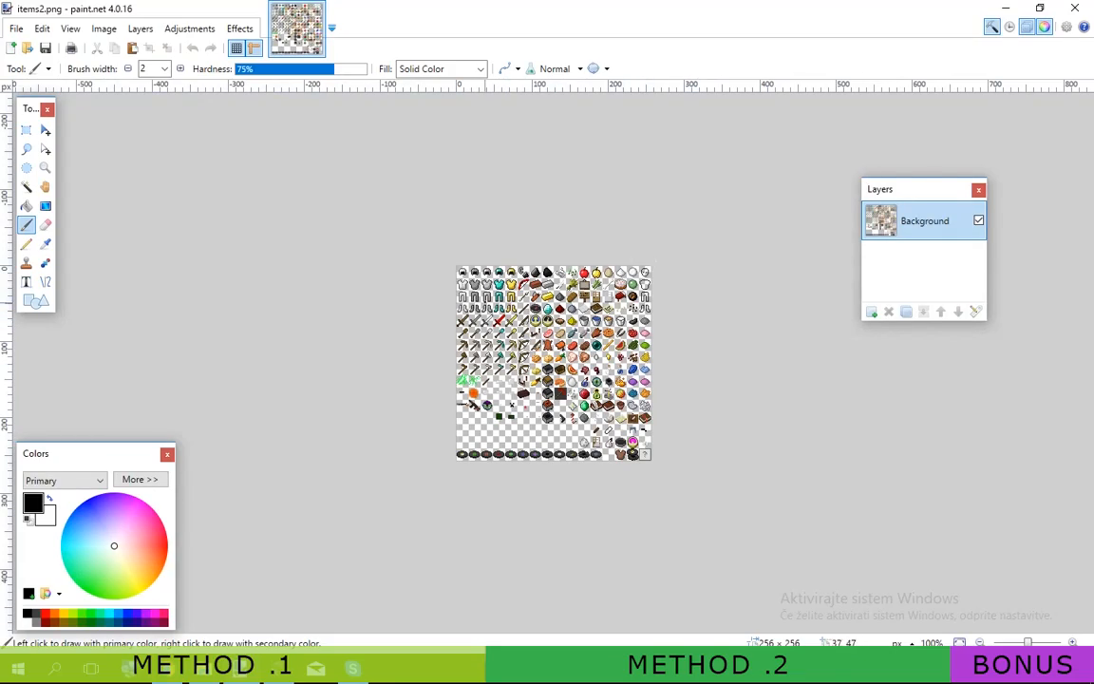
Step: Switch to paint.net and examine the sword sprites in items2.png up close
{"action": "scroll", "coordinate": [460, 302], "scroll_direction": "up", "scroll_amount": 10, "text": "ctrl"}
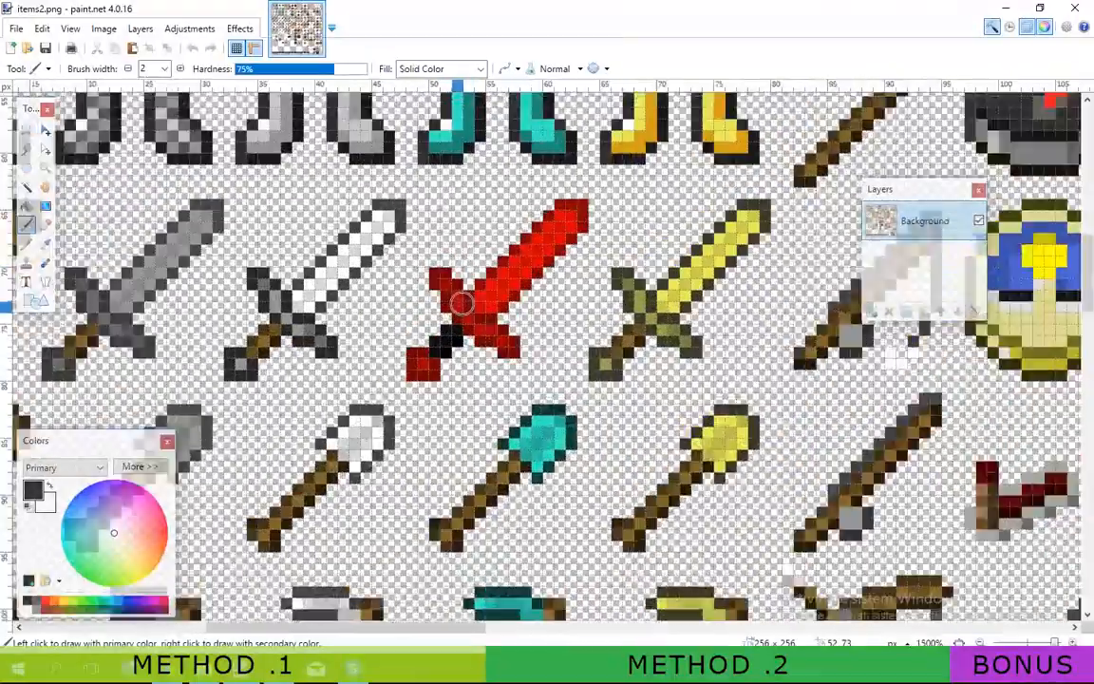
{"action": "scroll", "coordinate": [460, 302], "scroll_direction": "up", "scroll_amount": 2, "text": "ctrl"}
{"action": "scroll", "coordinate": [490, 302], "scroll_direction": "left", "scroll_amount": 2}
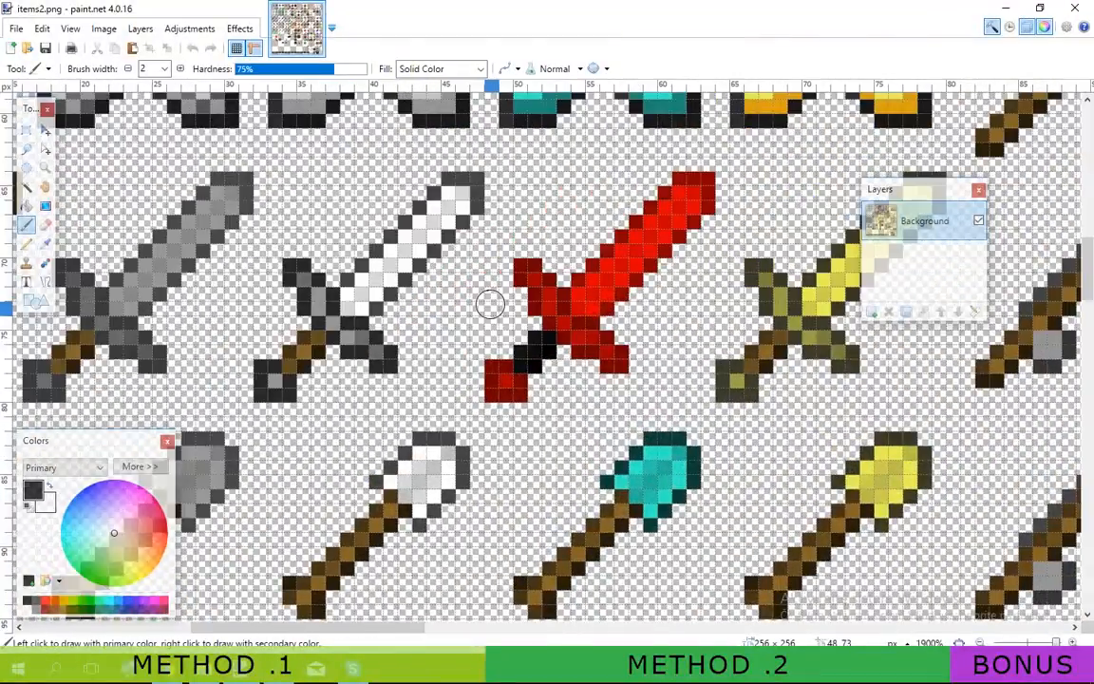
{"action": "scroll", "coordinate": [489, 302], "scroll_direction": "down", "scroll_amount": 6, "text": "ctrl"}
{"action": "scroll", "coordinate": [489, 303], "scroll_direction": "up", "scroll_amount": 5, "text": "ctrl"}
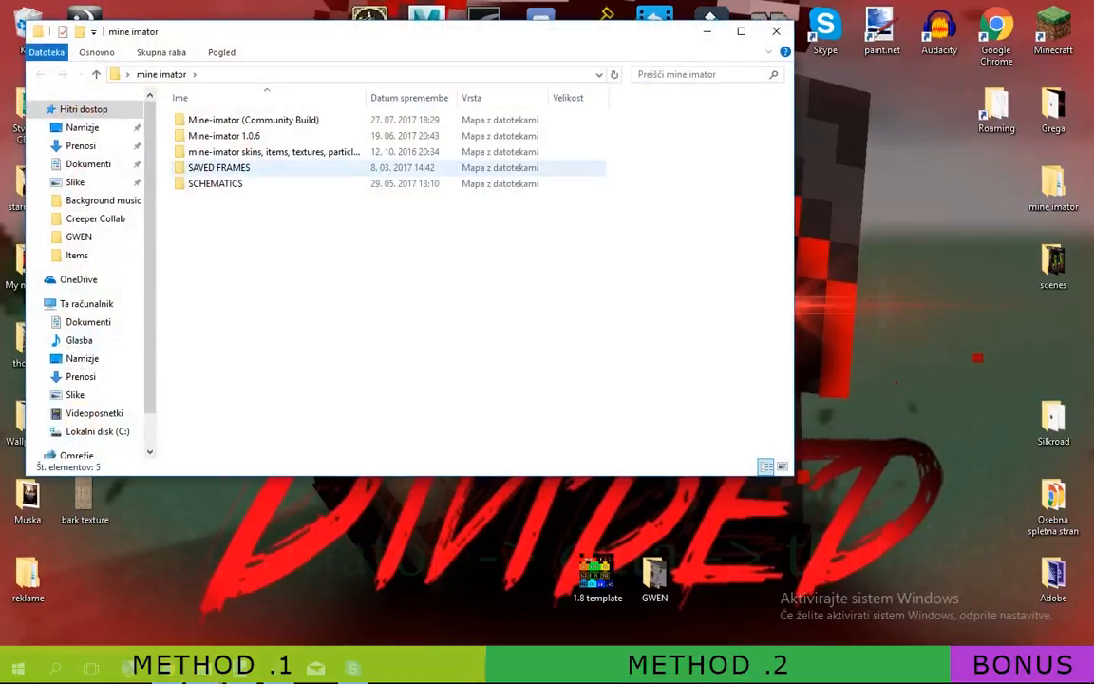
Step: Browse to the Data > Textures folder of Mine-imator (Community Build) in File Explorer and locate the items texture sheet
{"action": "double_click", "coordinate": [208, 115]}
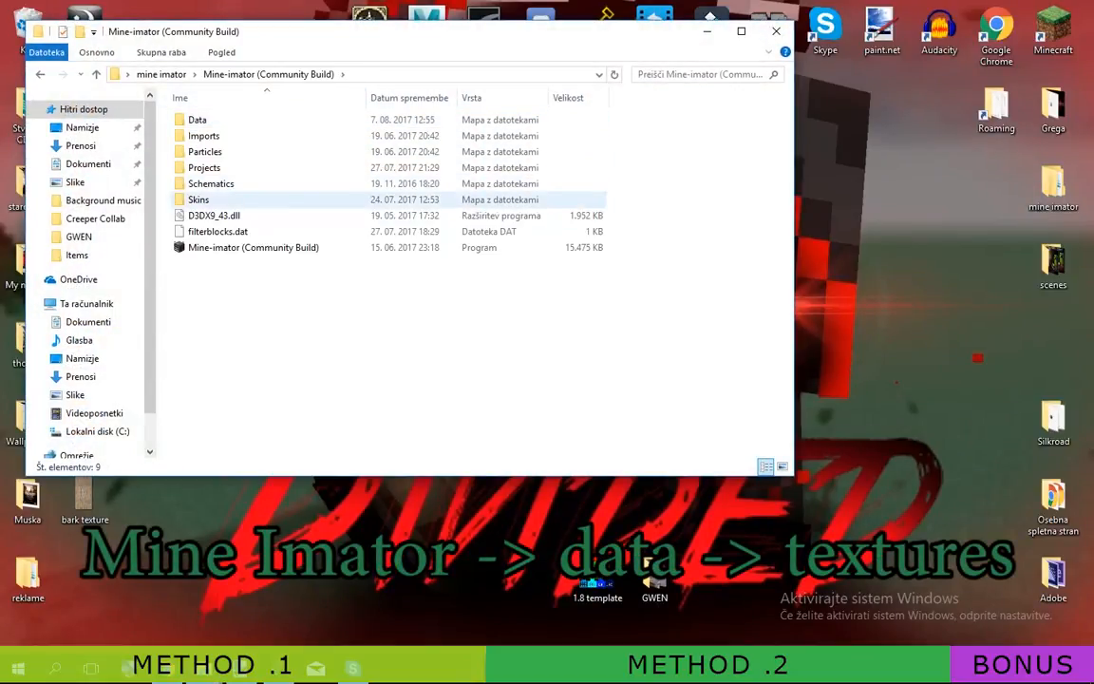
{"action": "double_click", "coordinate": [198, 199]}
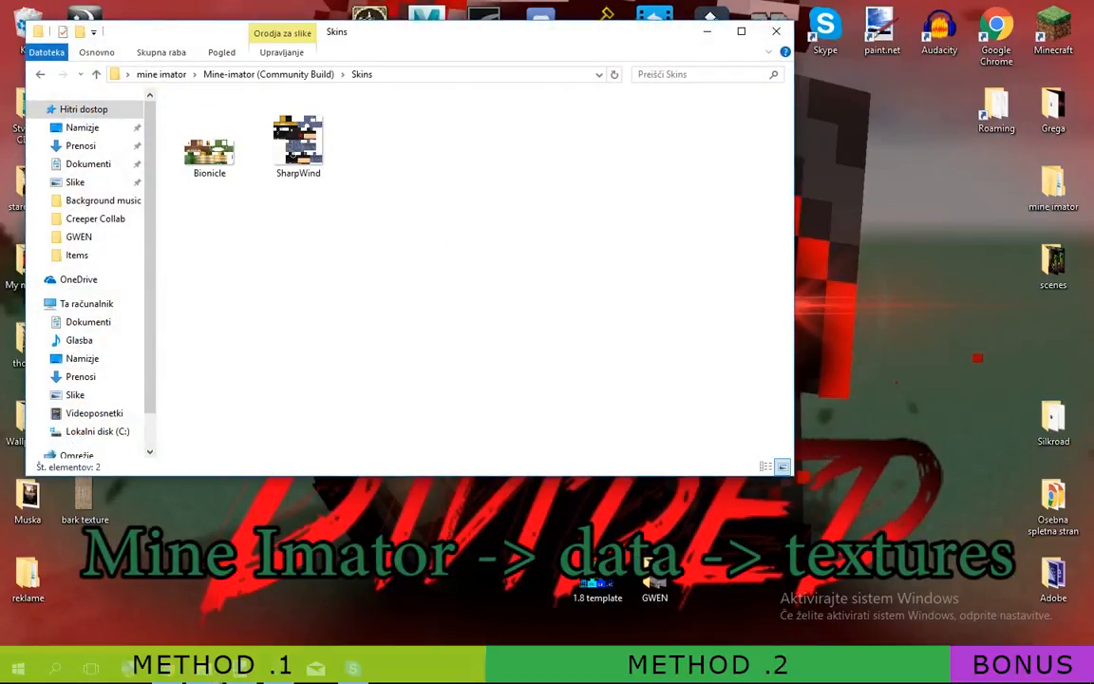
{"action": "left_click", "coordinate": [269, 74]}
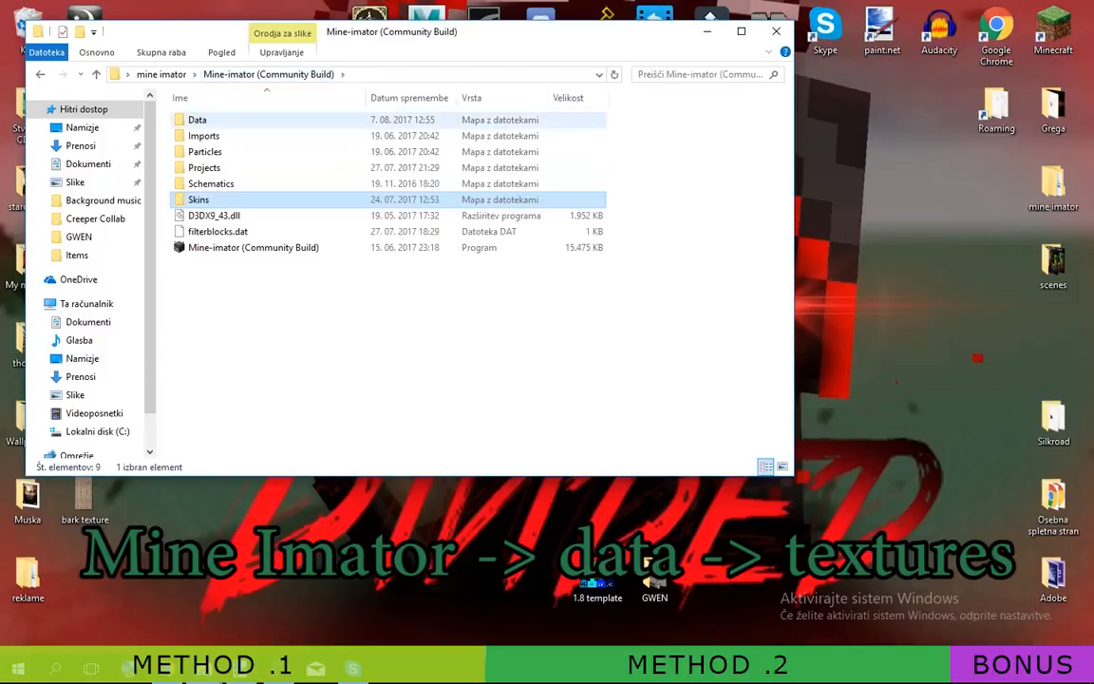
{"action": "double_click", "coordinate": [198, 119]}
{"action": "double_click", "coordinate": [205, 149]}
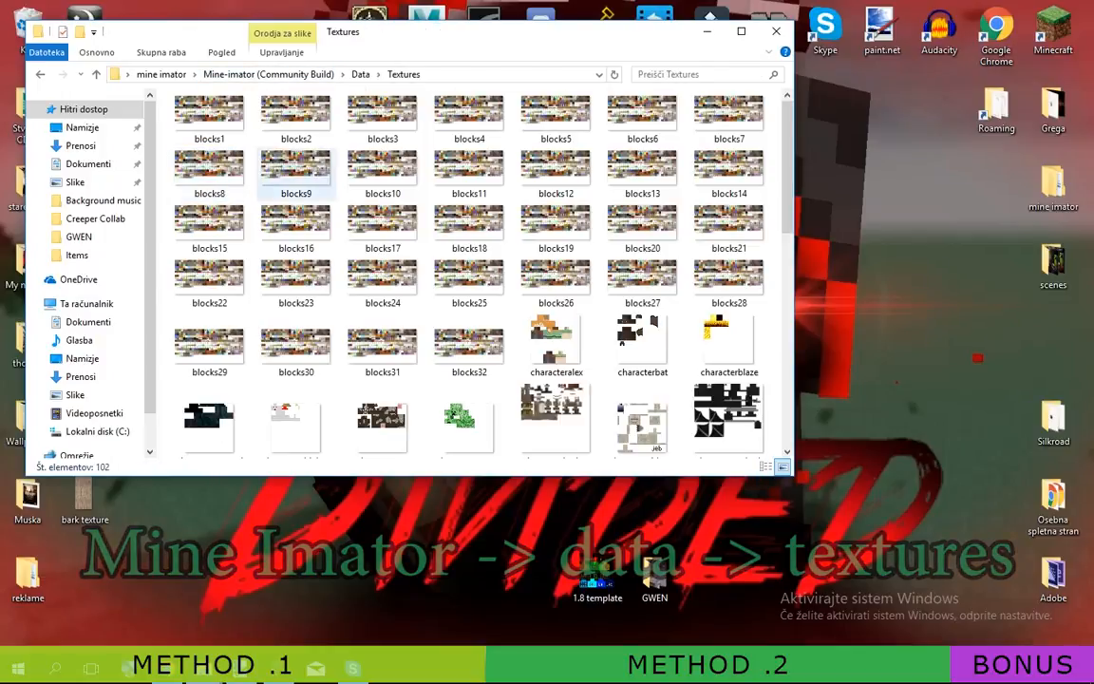
{"action": "scroll", "coordinate": [465, 276], "scroll_direction": "down", "scroll_amount": 10}
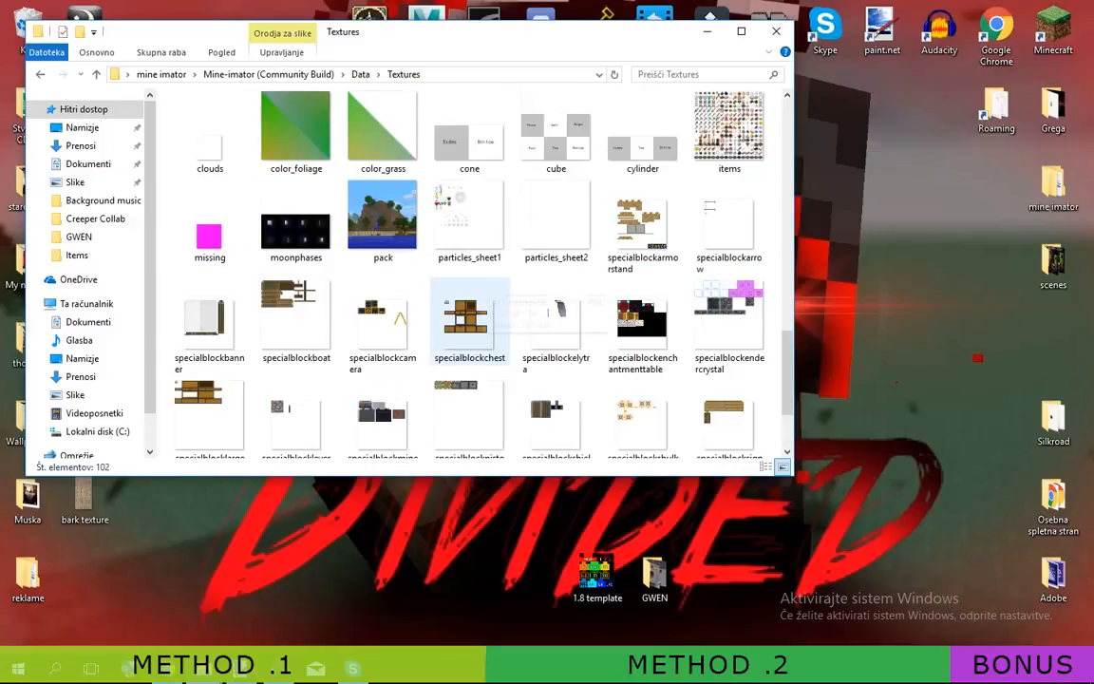
{"action": "scroll", "coordinate": [465, 275], "scroll_direction": "up", "scroll_amount": 7}
{"action": "scroll", "coordinate": [465, 275], "scroll_direction": "down", "scroll_amount": 4}
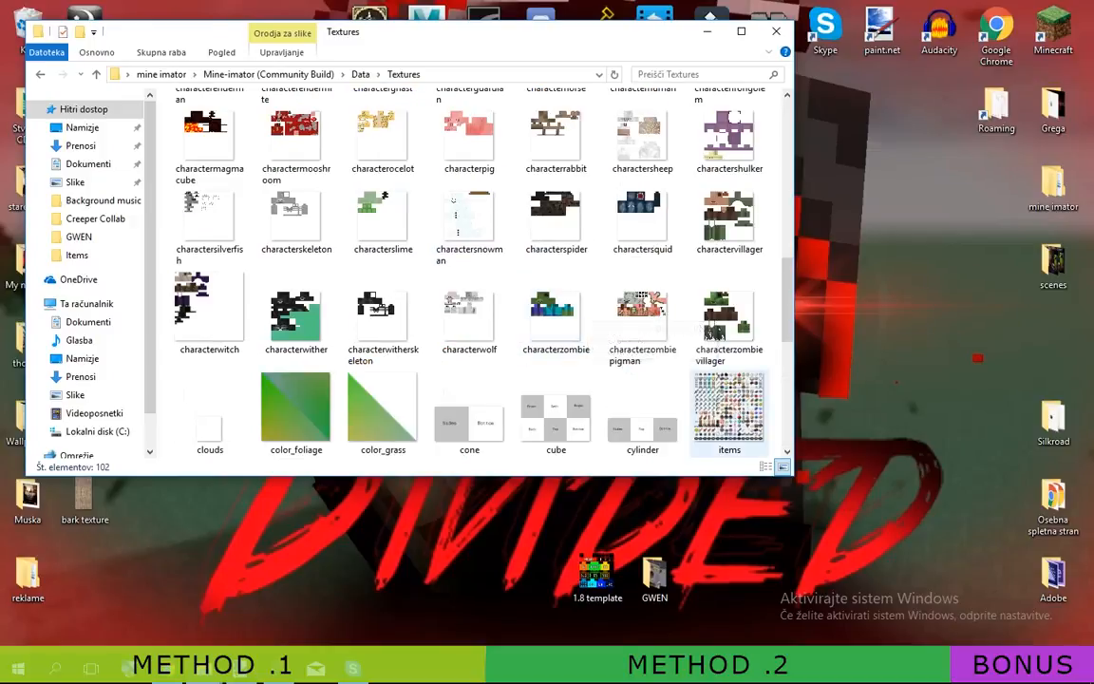
{"action": "left_click", "coordinate": [729, 408]}
{"action": "scroll", "coordinate": [465, 275], "scroll_direction": "up", "scroll_amount": 5}
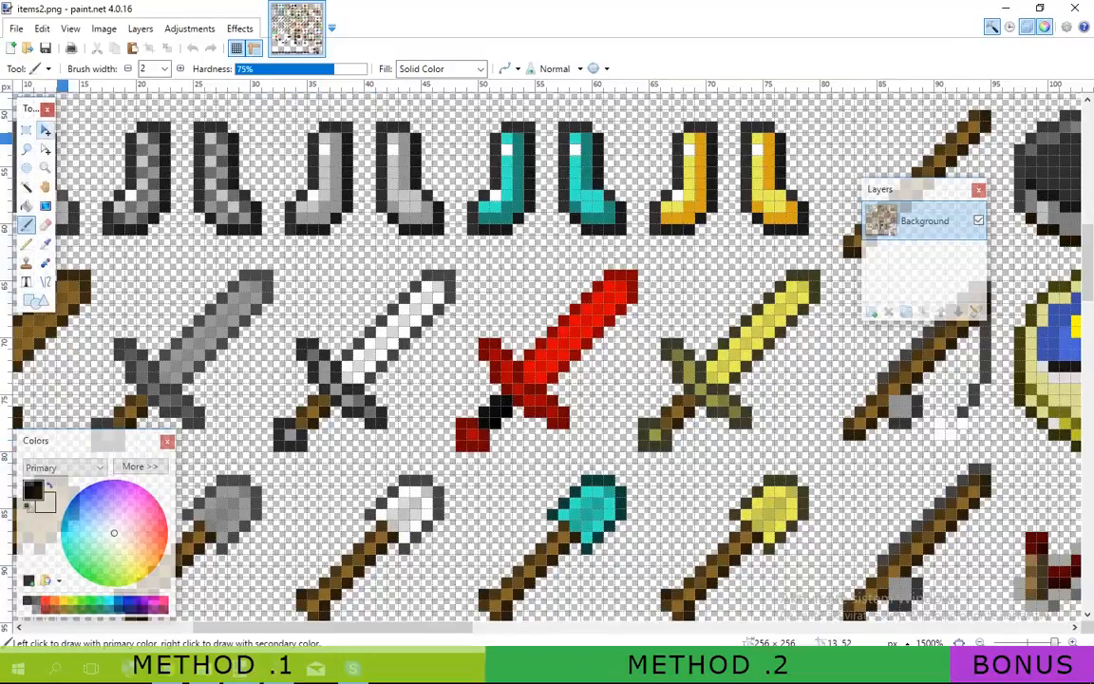
Step: Crop items2.png in paint.net to the 16 × 16 pixel area of the white-bladed sword
{"action": "left_click", "coordinate": [27, 129]}
{"action": "left_click_drag", "start_coordinate": [274, 281], "coordinate": [421, 452]}
{"action": "left_click_drag", "start_coordinate": [421, 281], "coordinate": [455, 271]}
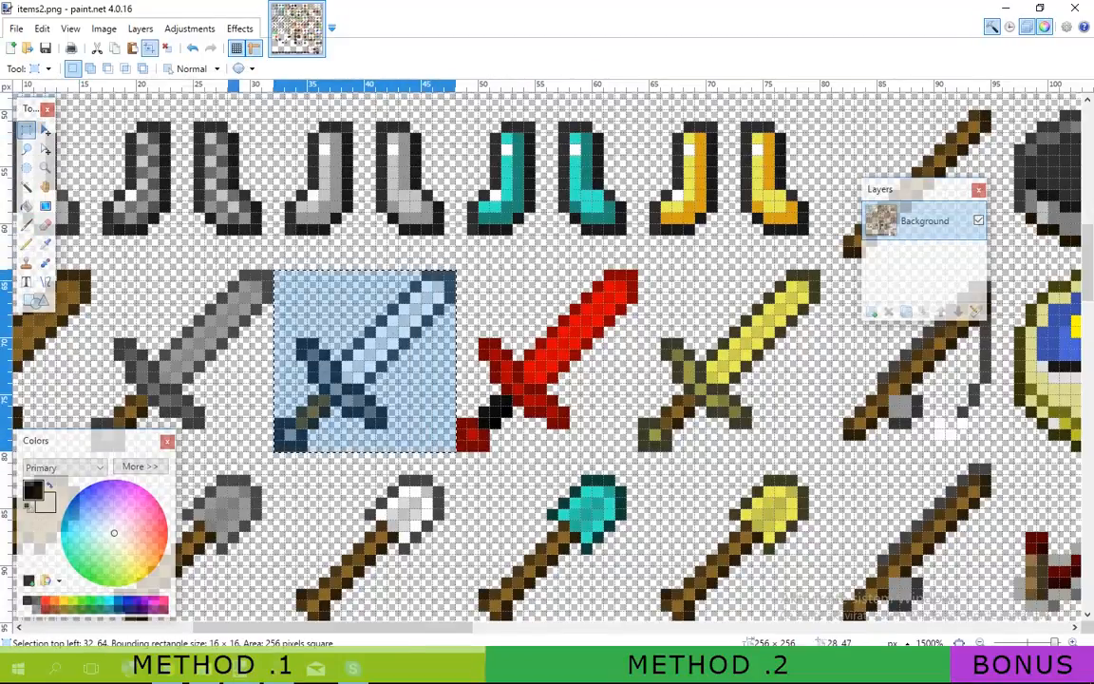
{"action": "key", "text": "ctrl+shift+x"}
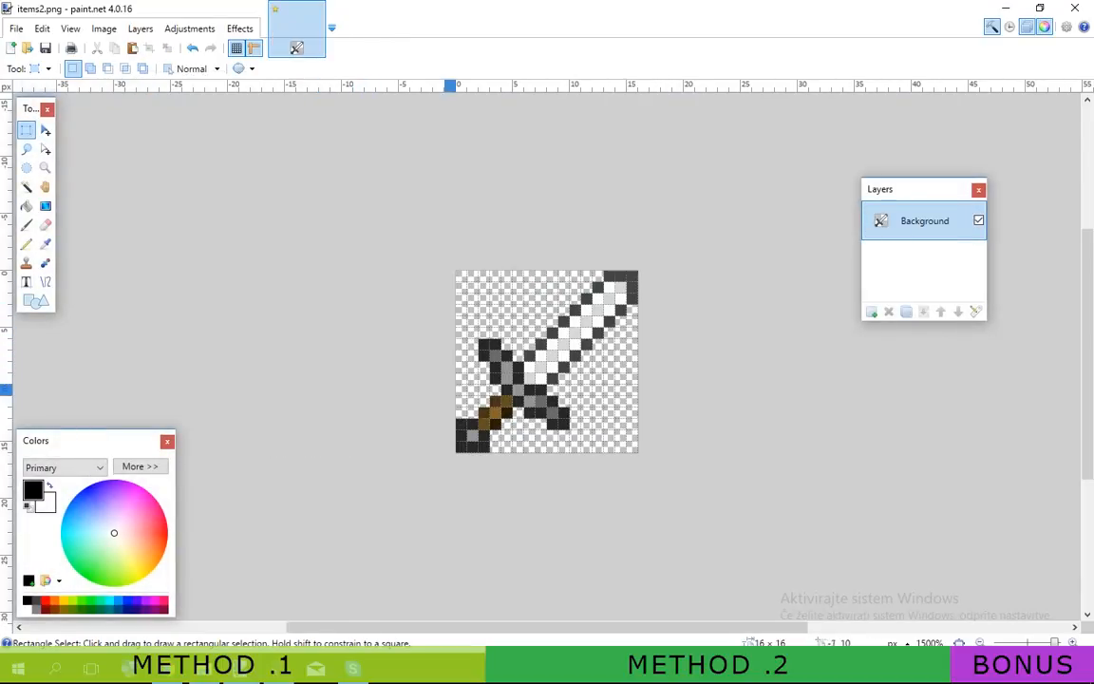
{"action": "scroll", "coordinate": [506, 399], "scroll_direction": "up", "scroll_amount": 3, "text": "ctrl"}
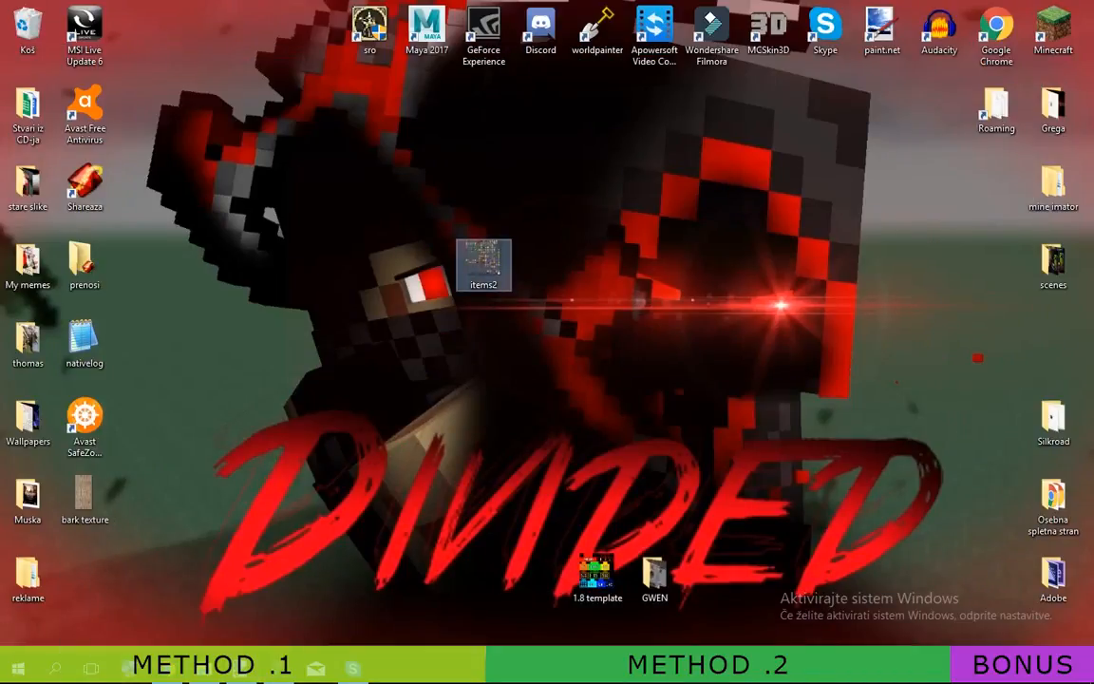
Step: Open the folder of Mine-imator skins, items and textures inside the desktop's mine imator folder and enter its first subfolder
{"action": "double_click", "coordinate": [1052, 188]}
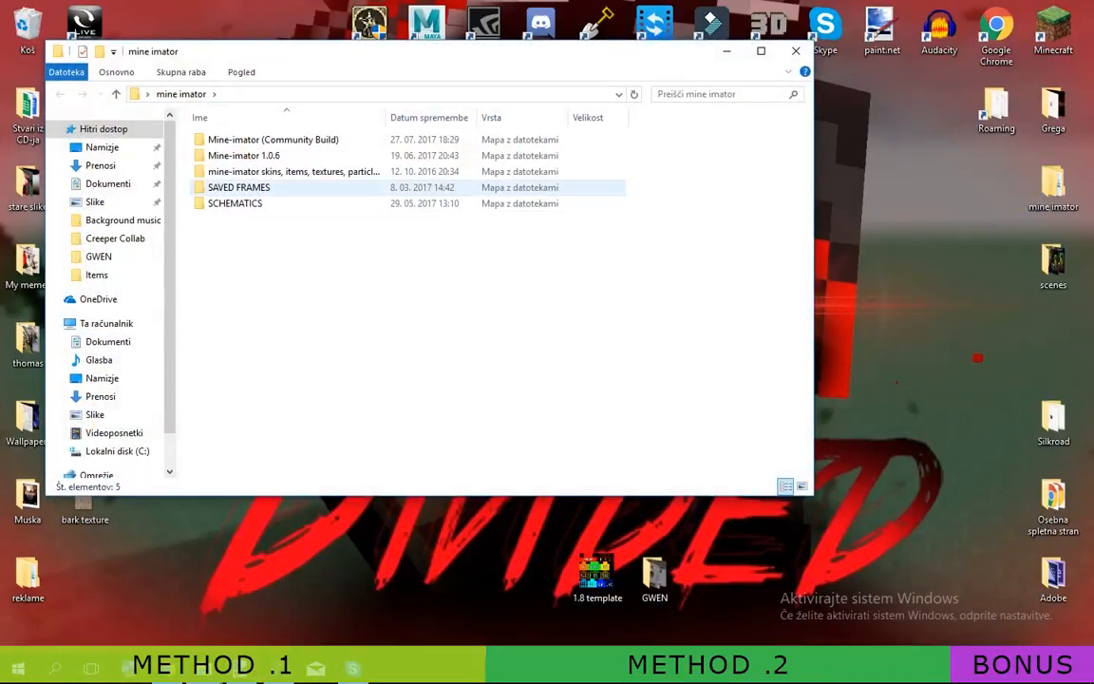
{"action": "double_click", "coordinate": [293, 171]}
{"action": "double_click", "coordinate": [220, 140]}
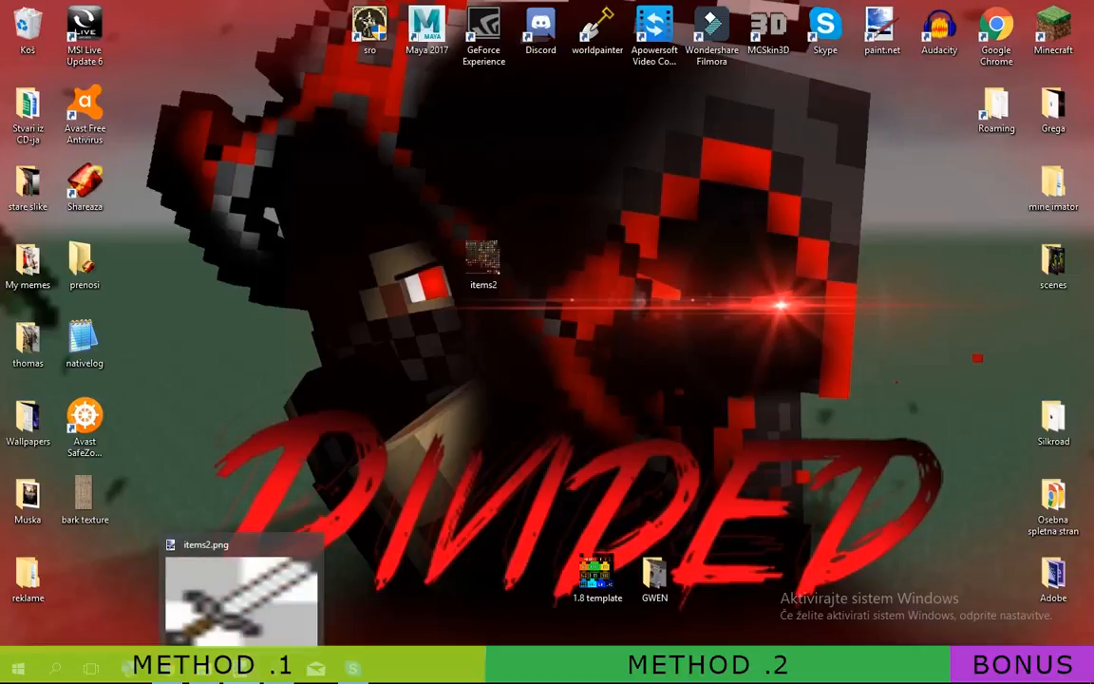
Step: Open the items2 image from the desktop in paint.net alongside the cropped sword
{"action": "right_click", "coordinate": [483, 261]}
{"action": "mouse_move", "coordinate": [560, 397]}
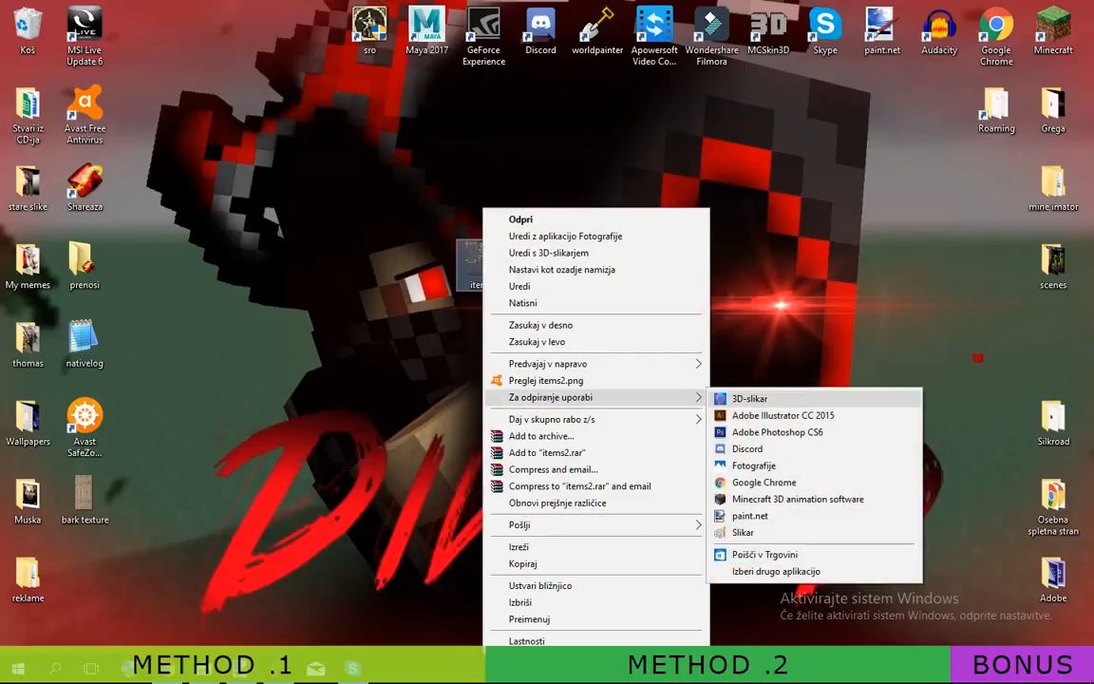
{"action": "left_click", "coordinate": [750, 516]}
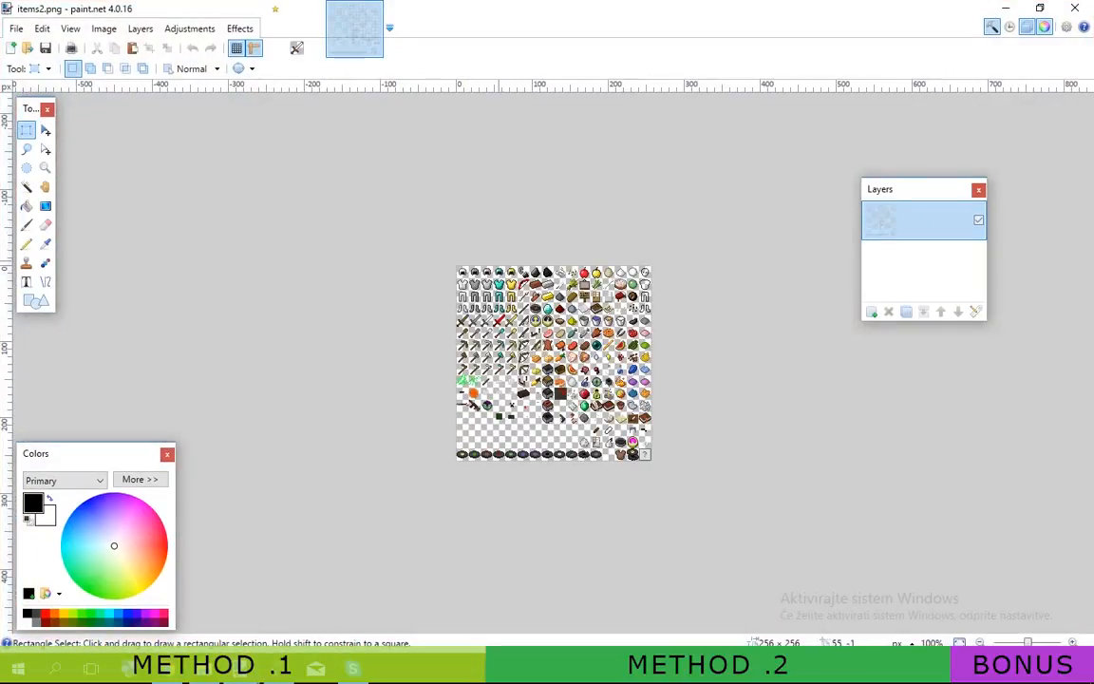
Step: Copy the whole cropped sword image and paste it onto the full item sheet's upper-left slot
{"action": "left_click", "coordinate": [297, 29]}
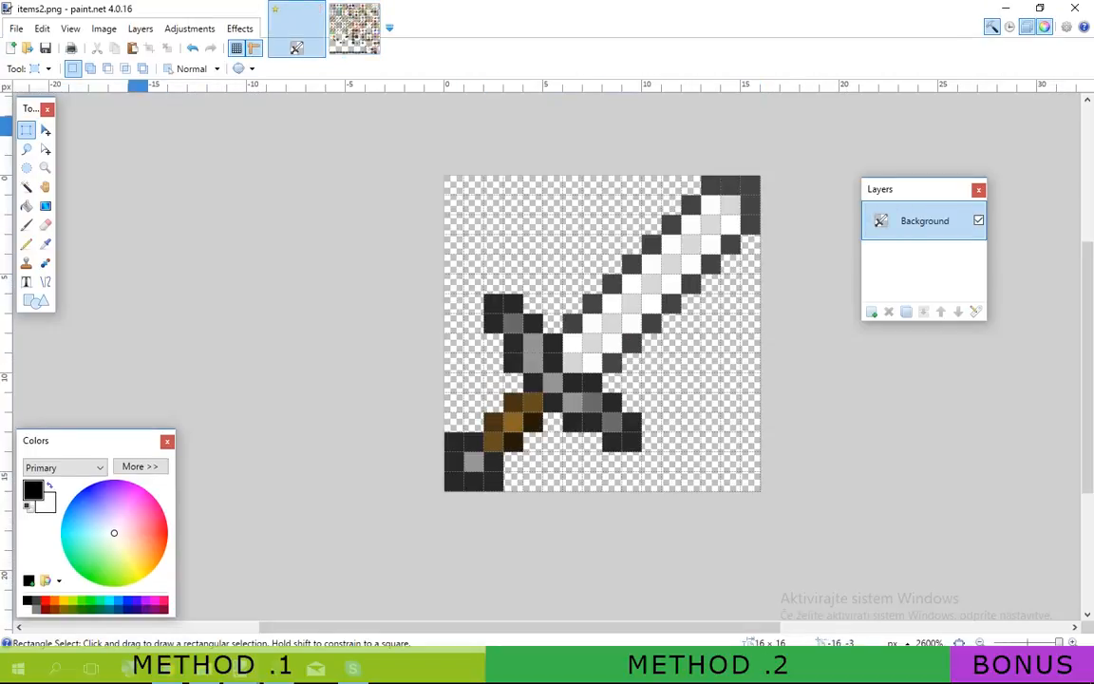
{"action": "key", "text": "ctrl+a"}
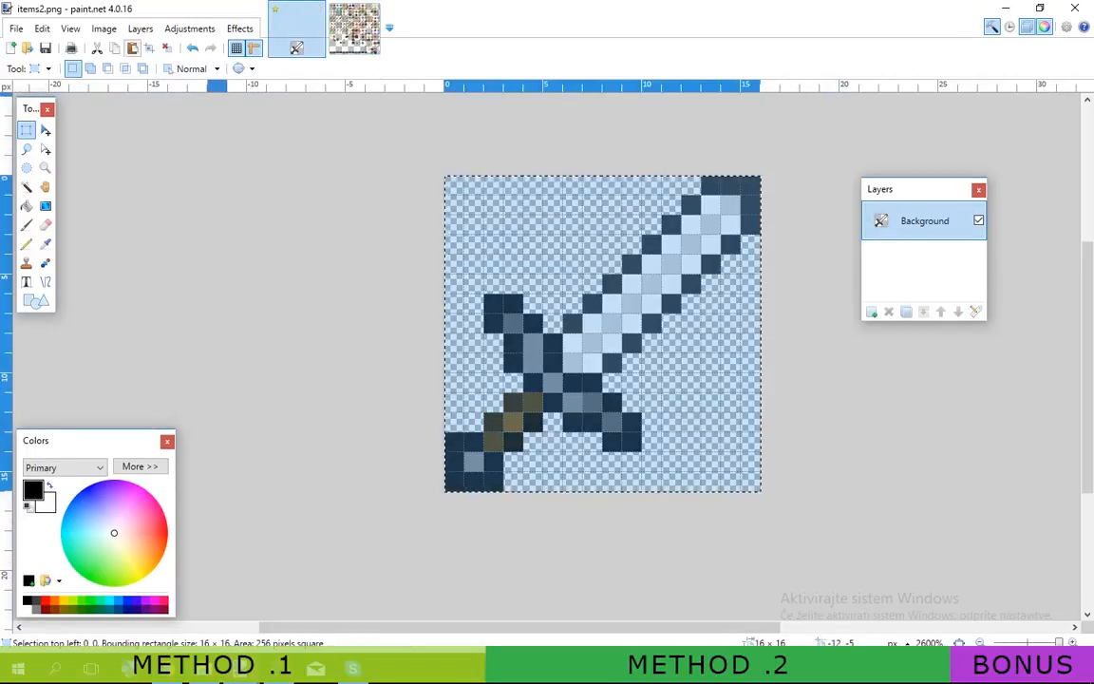
{"action": "left_click", "coordinate": [296, 48]}
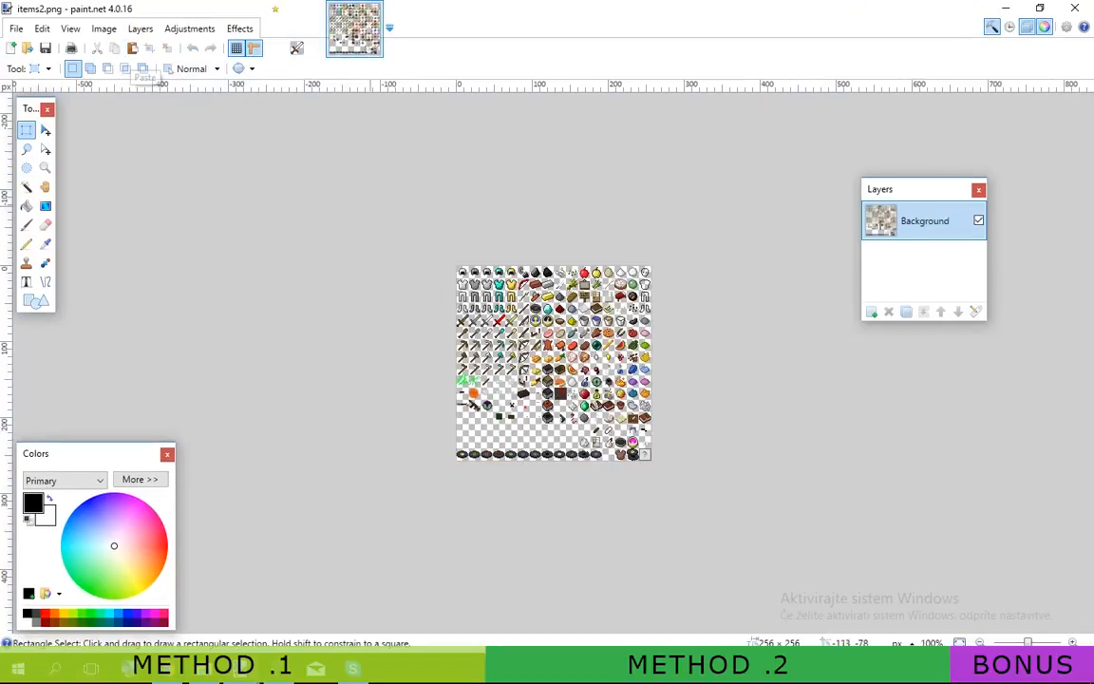
{"action": "scroll", "coordinate": [457, 282], "scroll_direction": "up", "scroll_amount": 6, "text": "ctrl"}
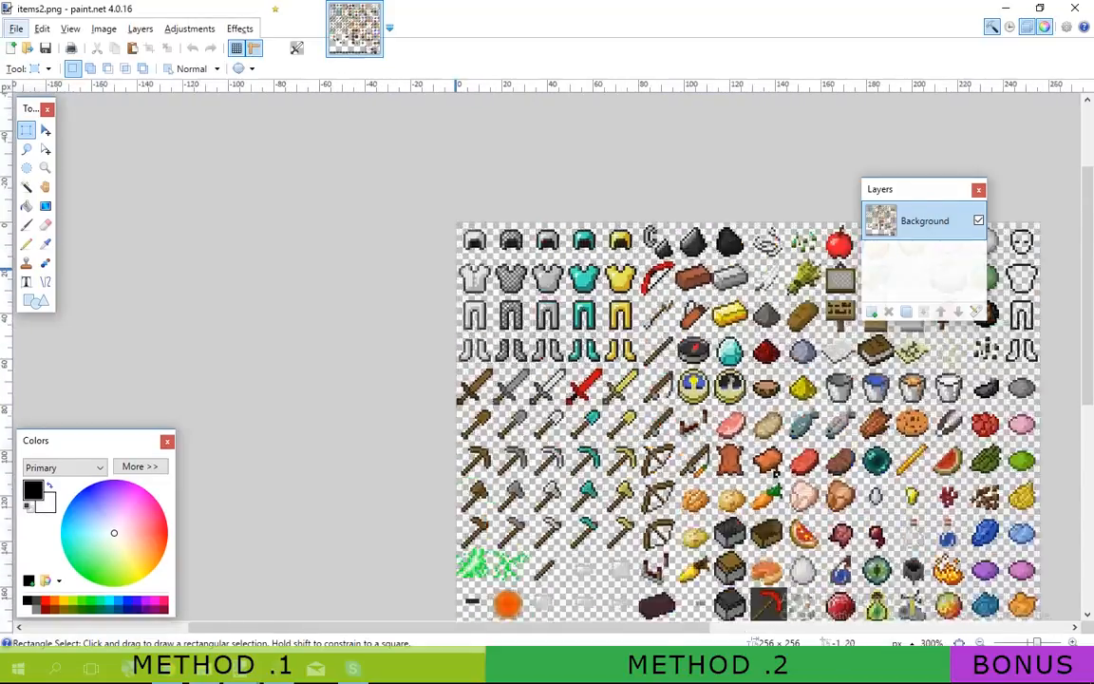
{"action": "key", "text": "ctrl+v"}
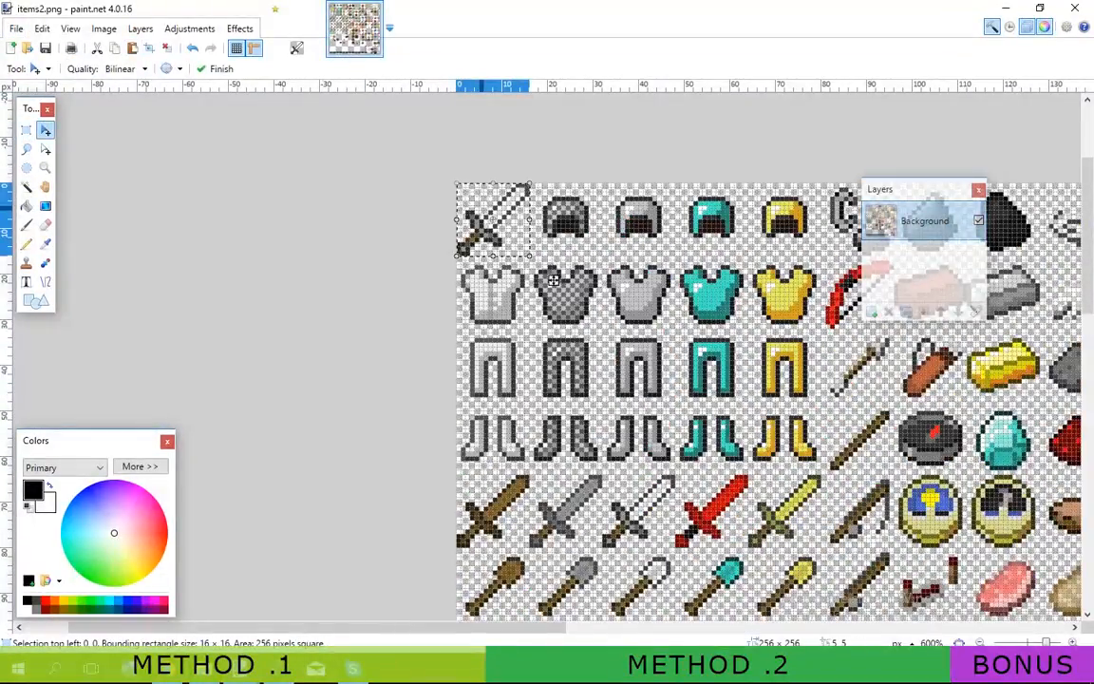
{"action": "key", "text": "ctrl+alt+v"}
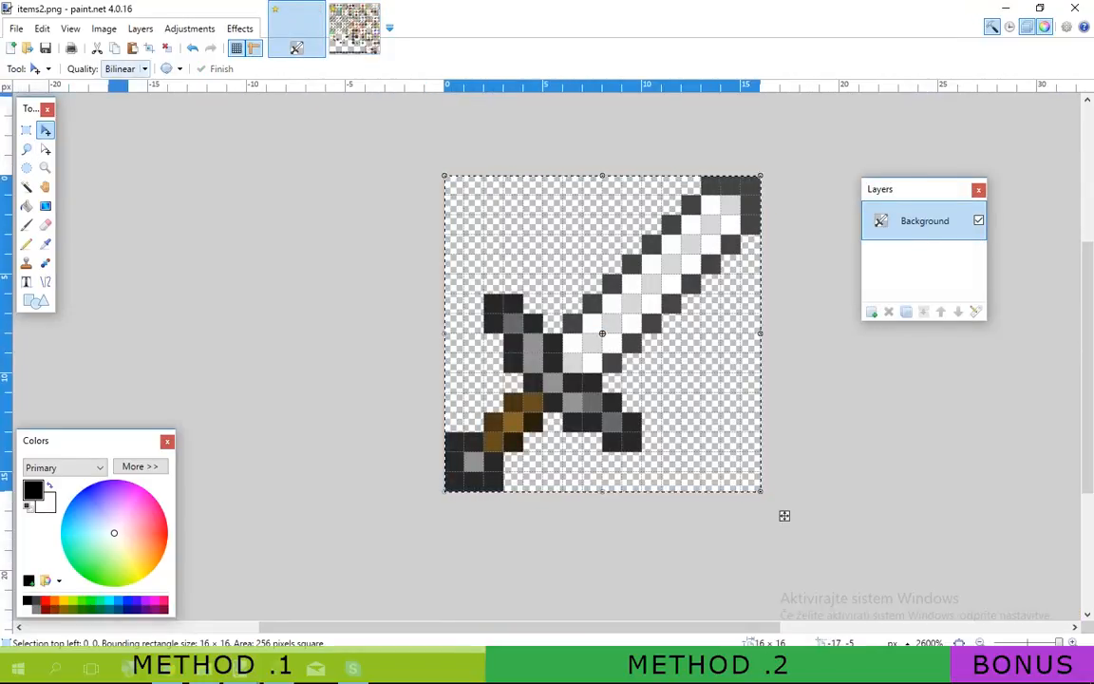
Step: With a 1-pixel eraser, erase the cropped sword's white blade pixels, grey guard and pommel centres and brown handle, keeping the dark outline and light-grey blade stripe
{"action": "left_click", "coordinate": [149, 48]}
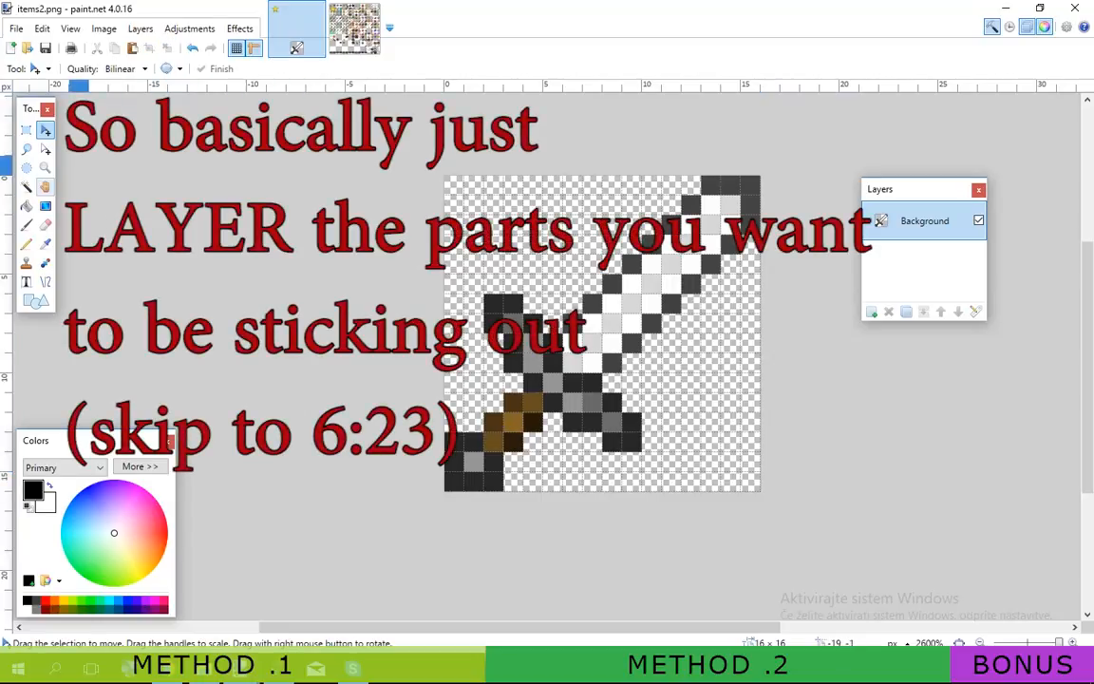
{"action": "left_click", "coordinate": [45, 224]}
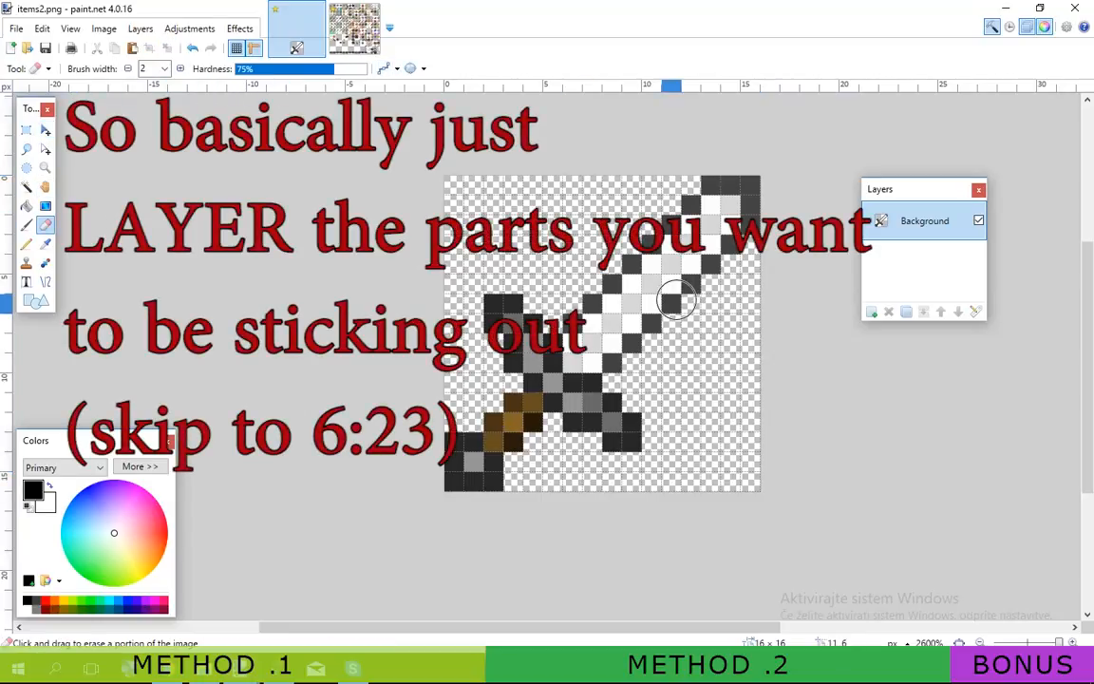
{"action": "left_click", "coordinate": [127, 68]}
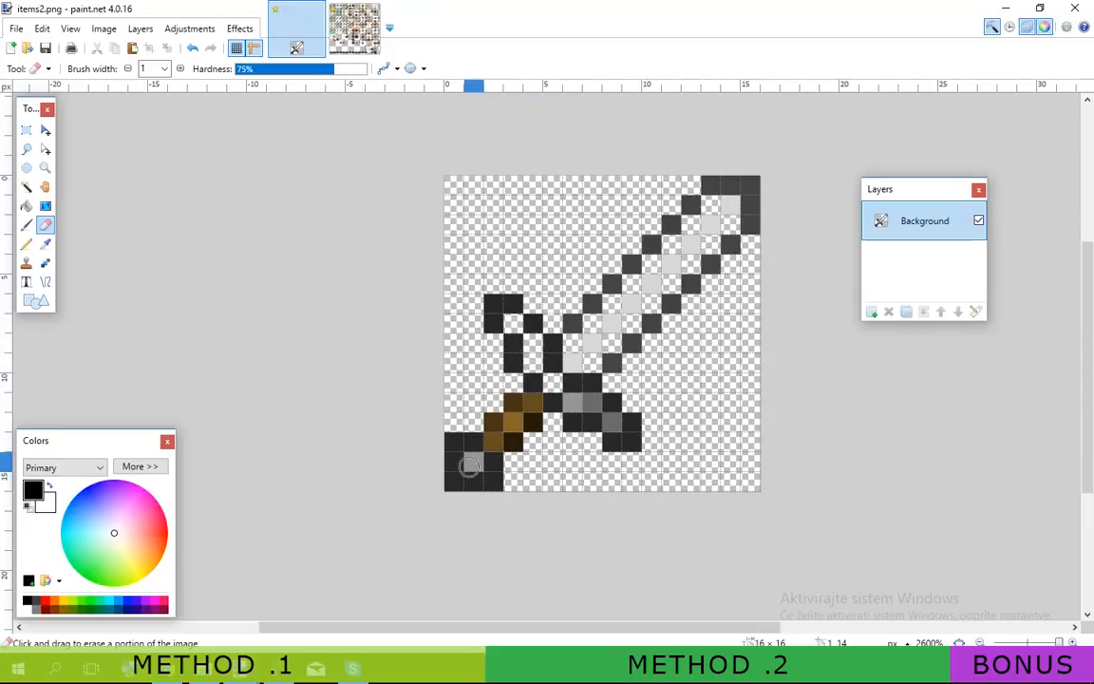
{"action": "left_click_drag", "start_coordinate": [481, 459], "coordinate": [528, 405]}
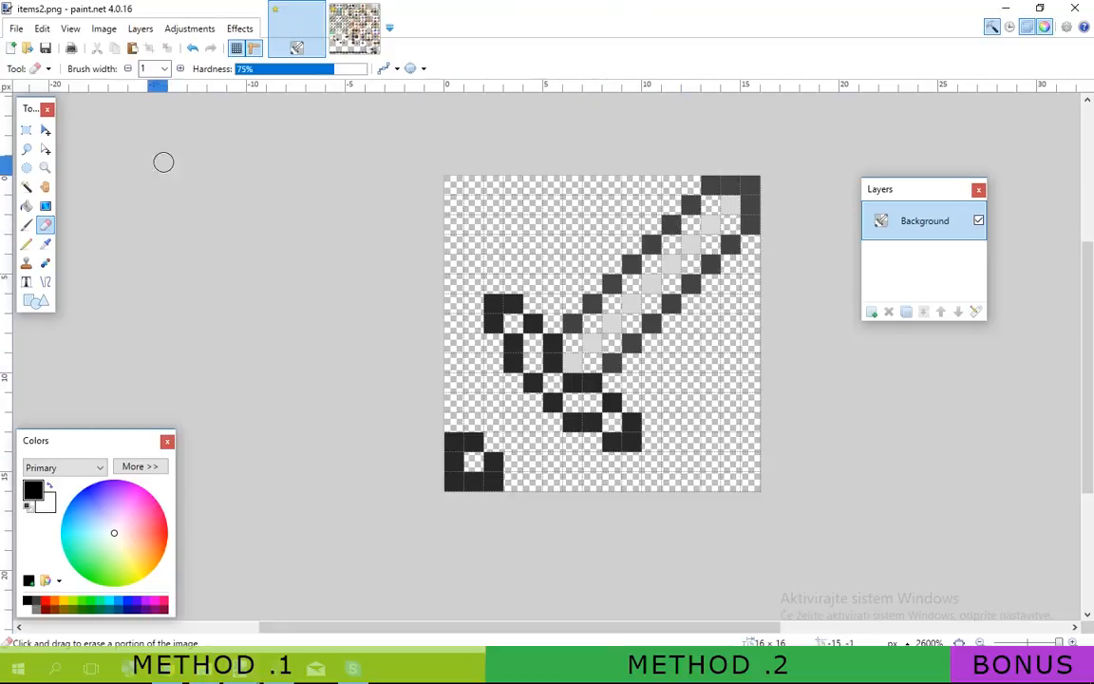
Step: Copy the whole outline sword and paste it onto the full item sheet in the second slot of the top row, at 16, 0
{"action": "key", "text": "s"}
{"action": "key", "text": "ctrl+a"}
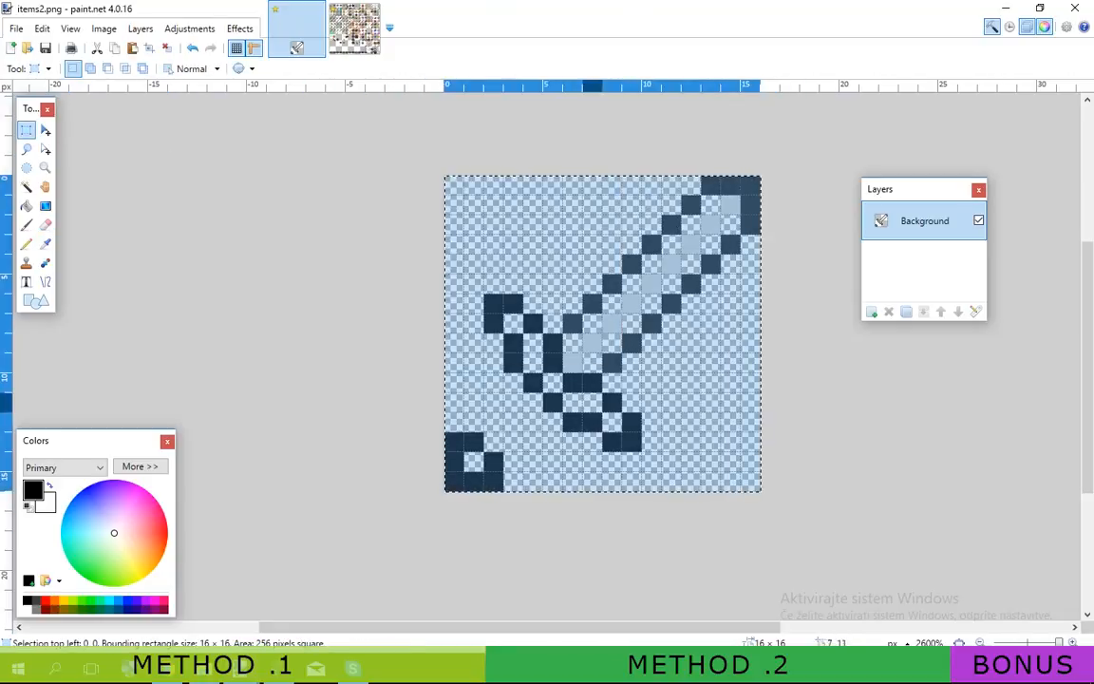
{"action": "left_click", "coordinate": [350, 29]}
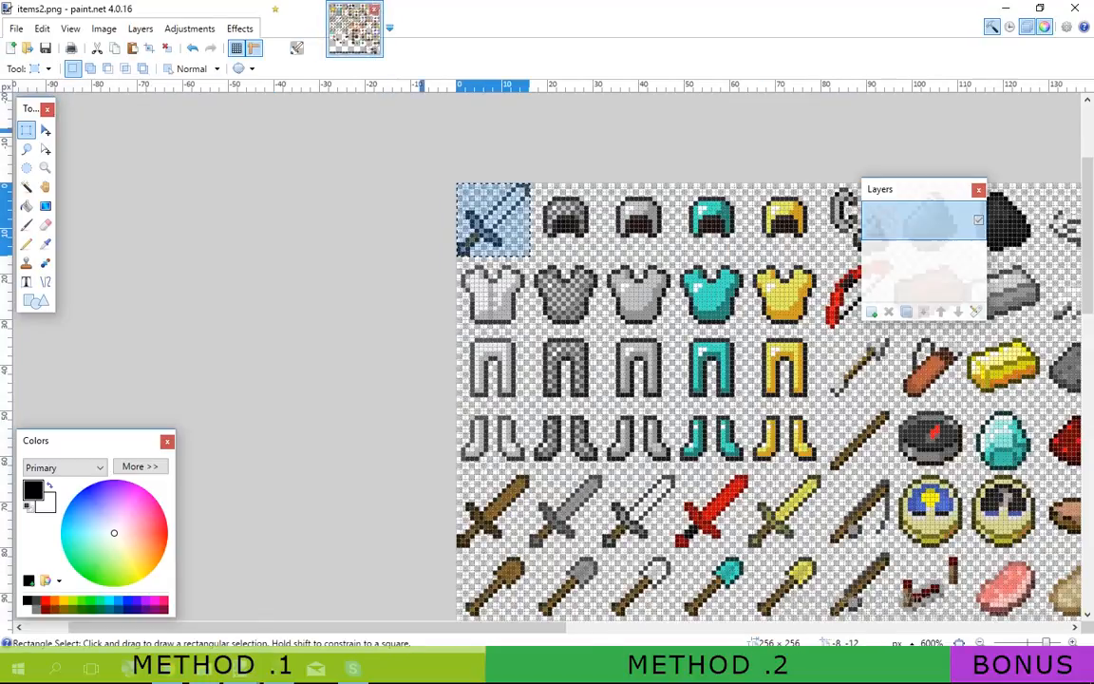
{"action": "scroll", "coordinate": [608, 252], "scroll_direction": "up", "scroll_amount": 5, "text": "ctrl"}
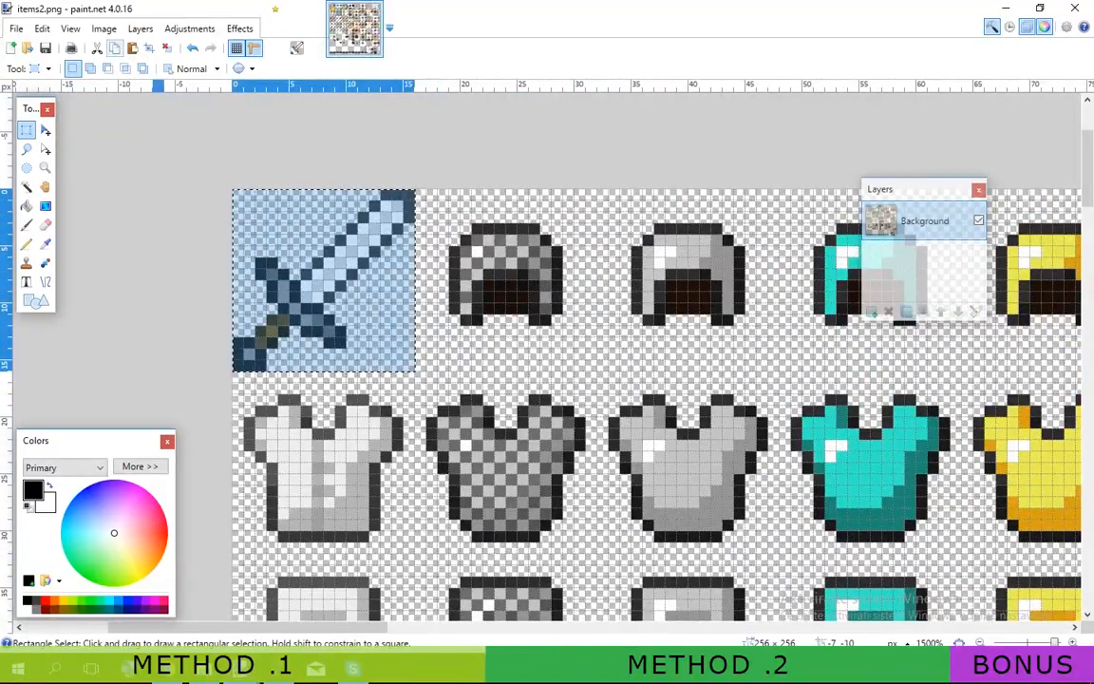
{"action": "key", "text": "ctrl+v"}
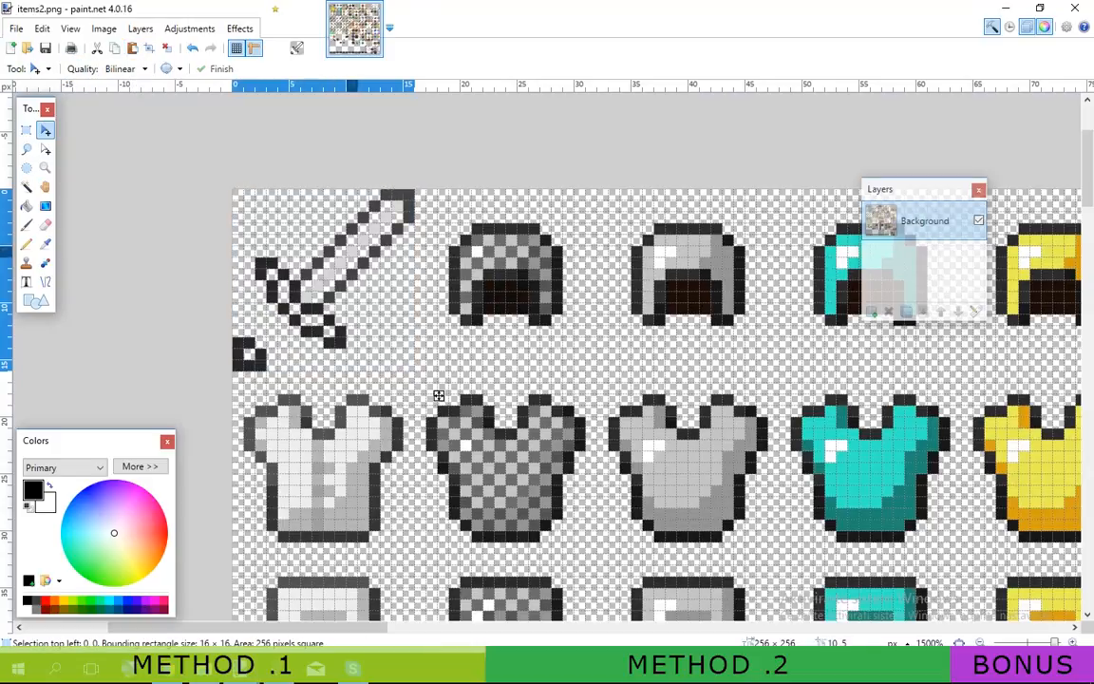
{"action": "left_click_drag", "start_coordinate": [438, 395], "coordinate": [620, 395]}
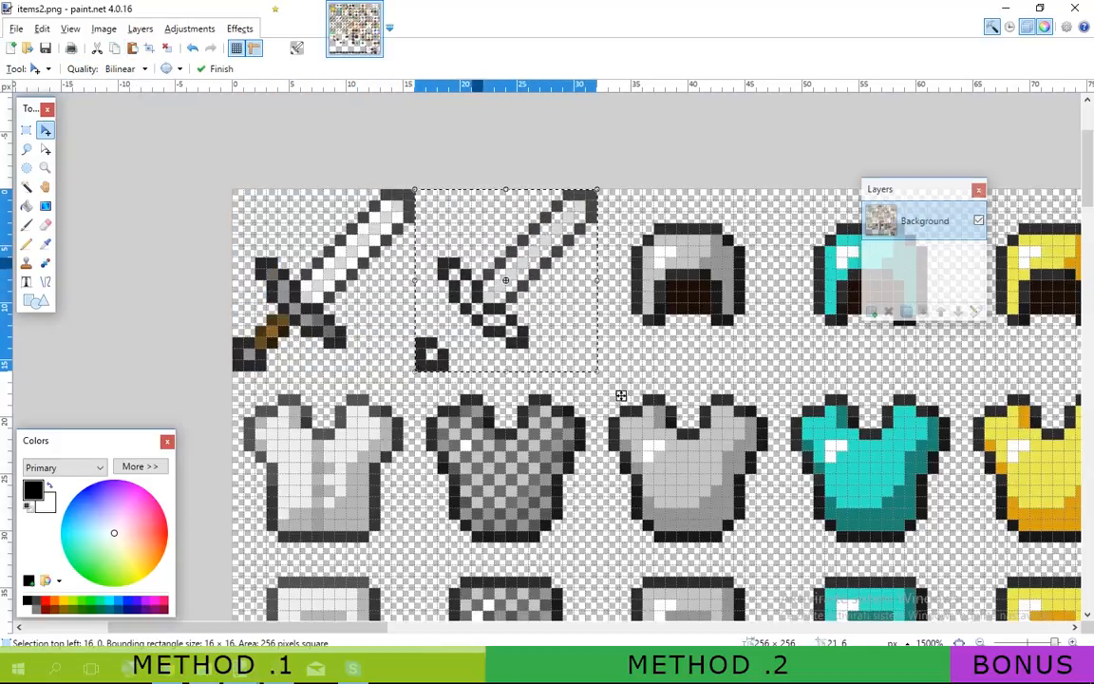
{"action": "key", "text": "alt"}
{"action": "scroll", "coordinate": [620, 395], "scroll_direction": "down", "scroll_amount": 2, "text": "ctrl"}
Step: Close the cropped sword image and save the full items2 sheet
{"action": "left_click", "coordinate": [296, 40]}
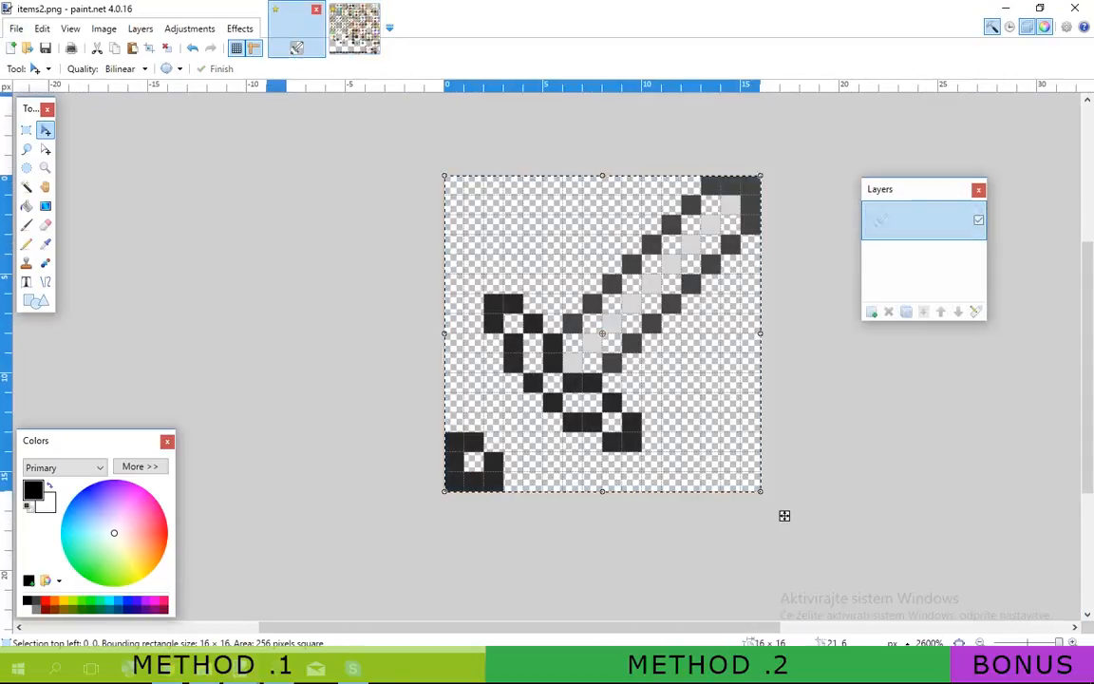
{"action": "left_click", "coordinate": [317, 9]}
{"action": "left_click", "coordinate": [527, 395]}
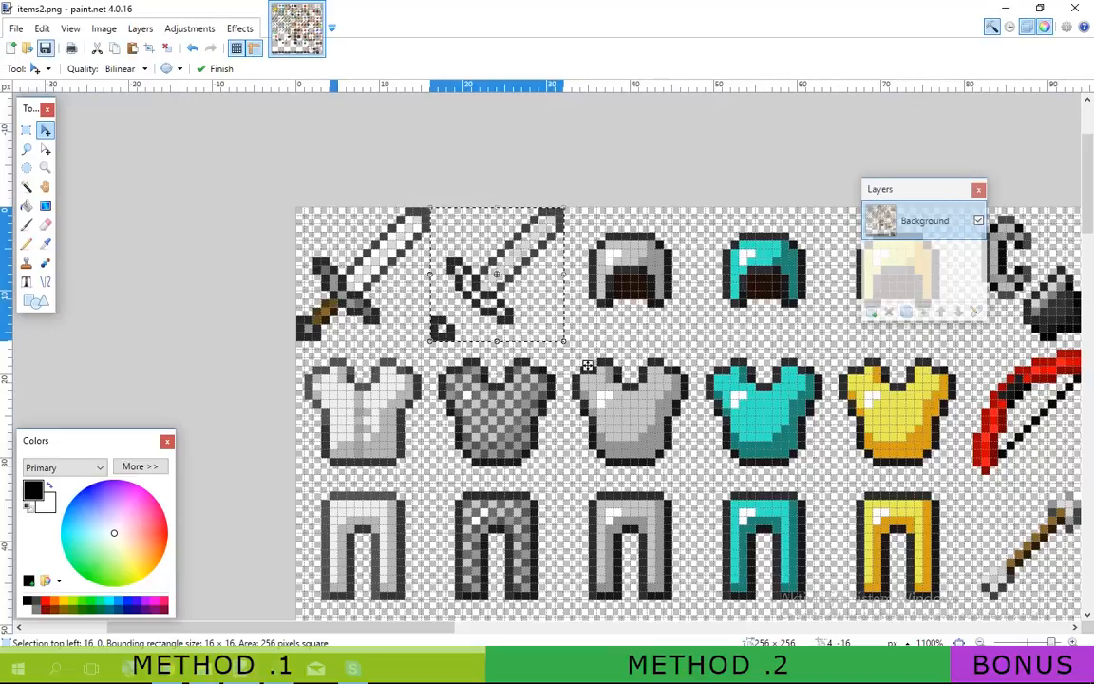
{"action": "key", "text": "ctrl+s"}
{"action": "key", "text": "Return"}
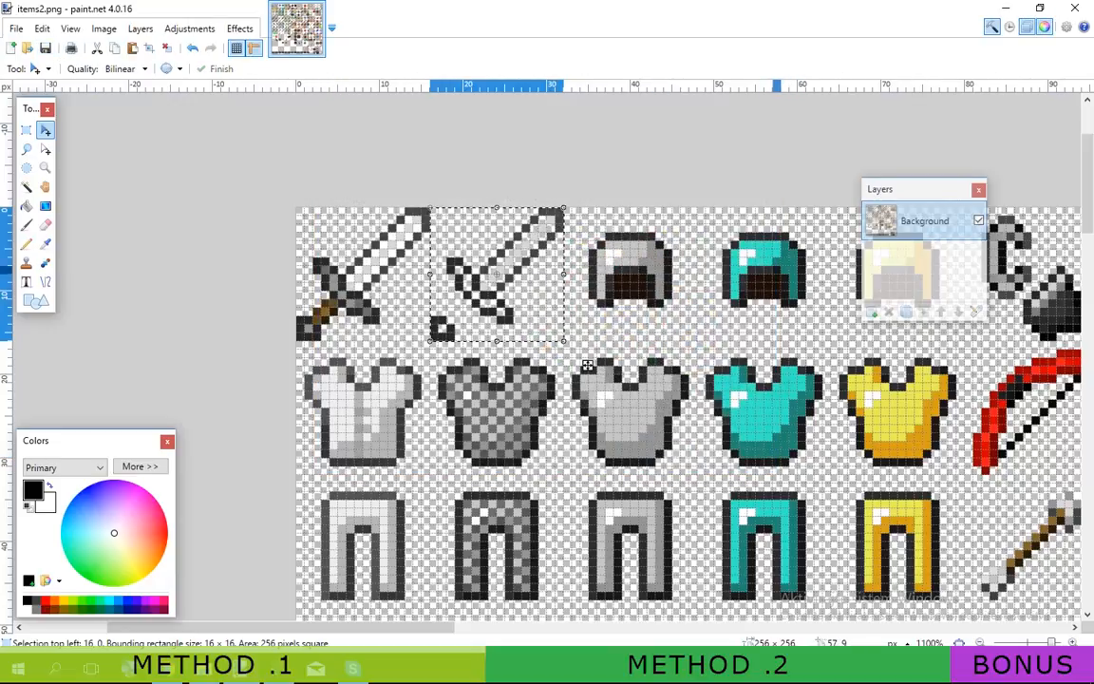
Step: Minimise paint.net and move the items2 file to another spot on the desktop
{"action": "left_click", "coordinate": [1006, 8]}
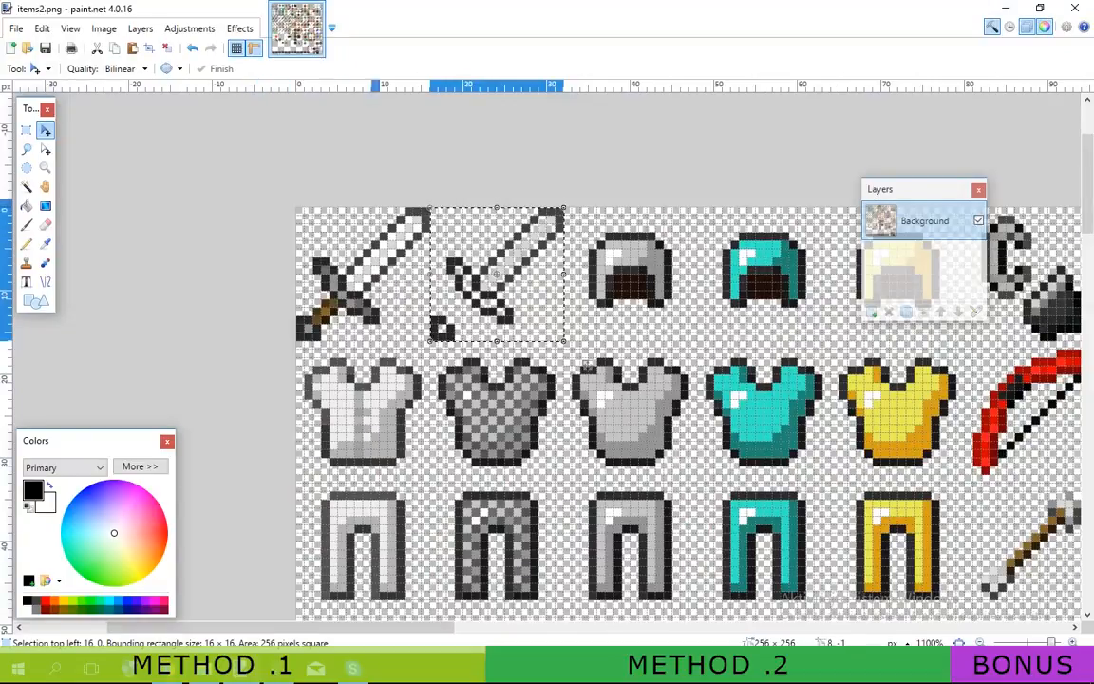
{"action": "left_click", "coordinate": [1005, 8]}
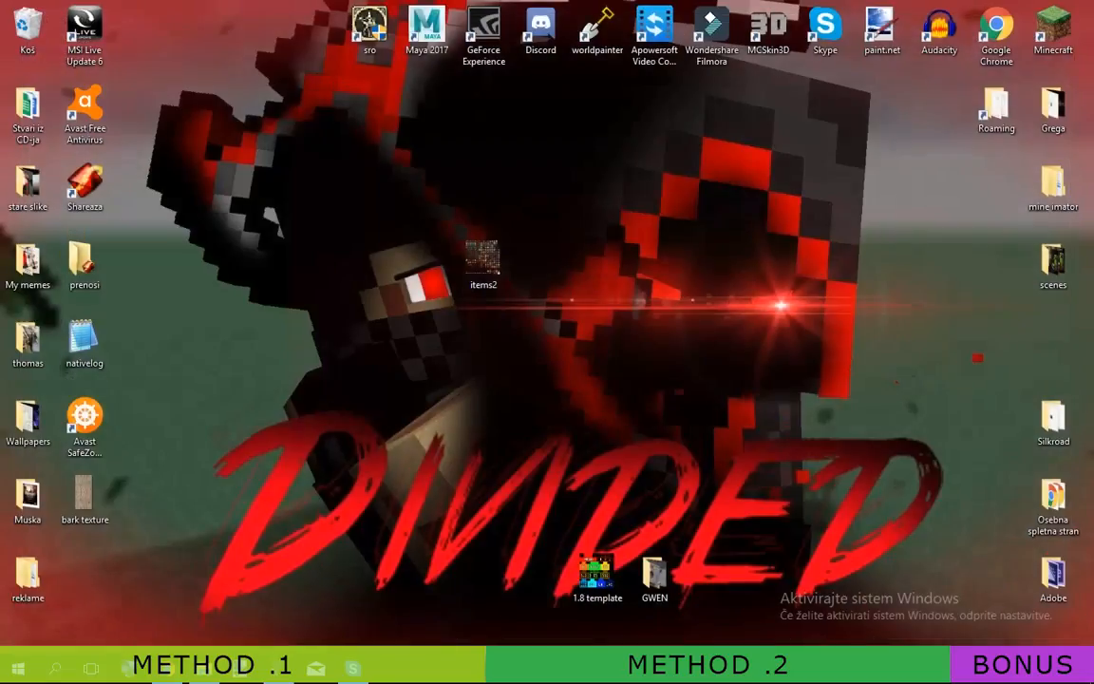
{"action": "mouse_move", "coordinate": [484, 259]}
{"action": "left_mouse_down"}
{"action": "mouse_move", "coordinate": [555, 372]}
{"action": "mouse_move", "coordinate": [598, 414]}
{"action": "left_mouse_up"}
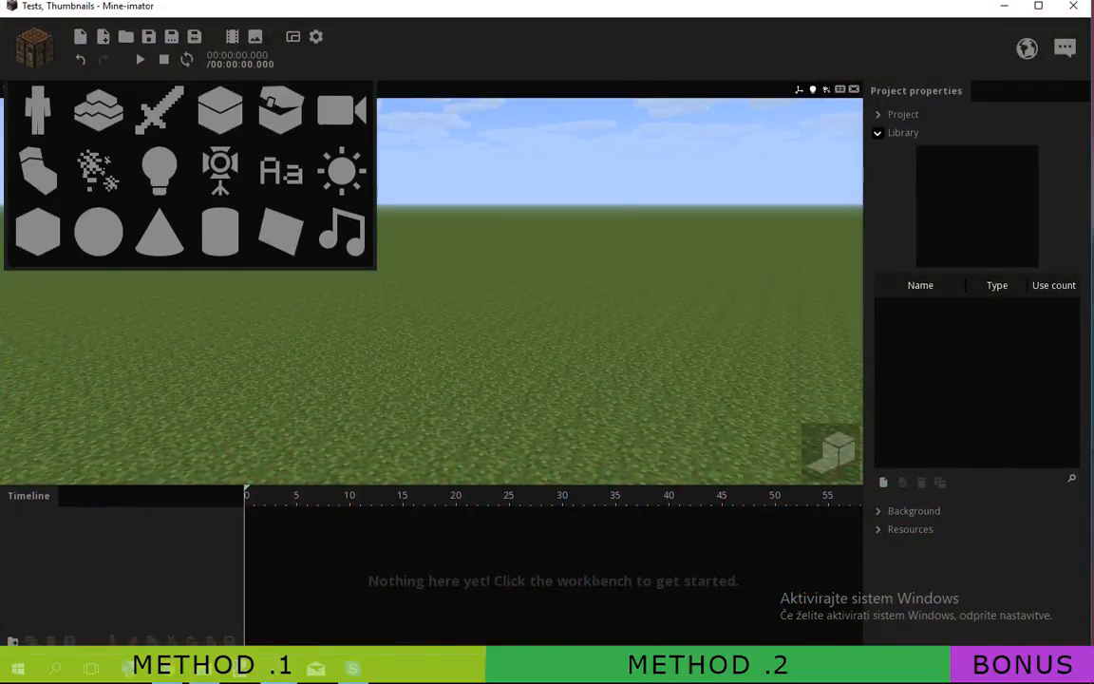
Step: In Mine-imator, create two 3D sword items with the default Minecraft image and name them Sword and BONUS
{"action": "left_click", "coordinate": [160, 110]}
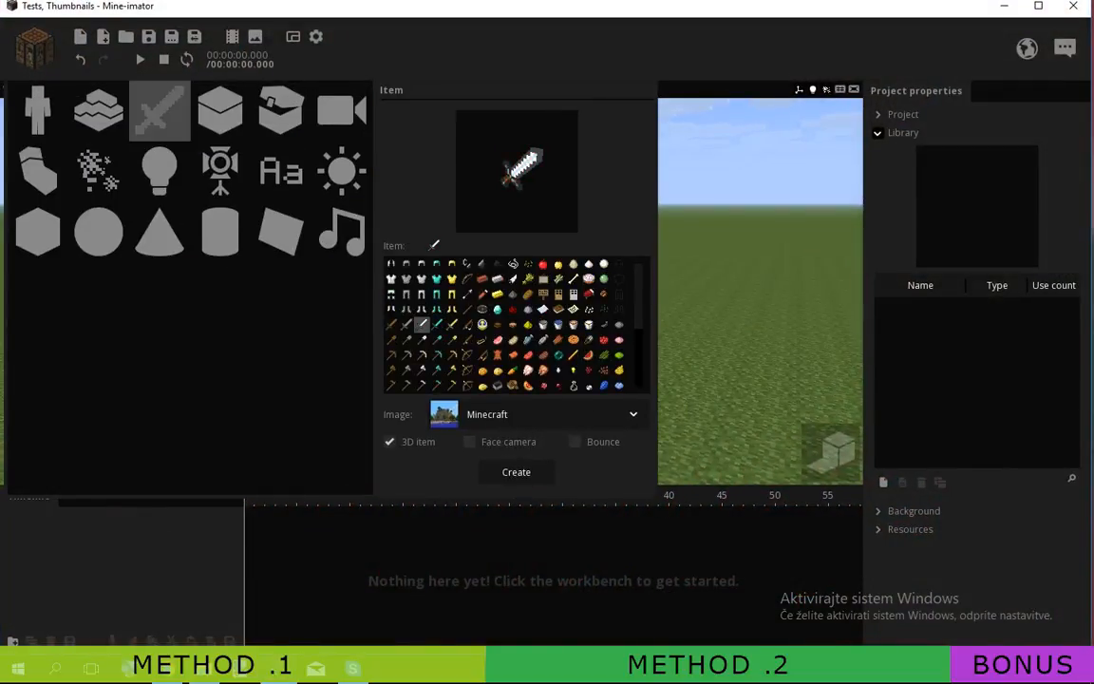
{"action": "left_click", "coordinate": [516, 472]}
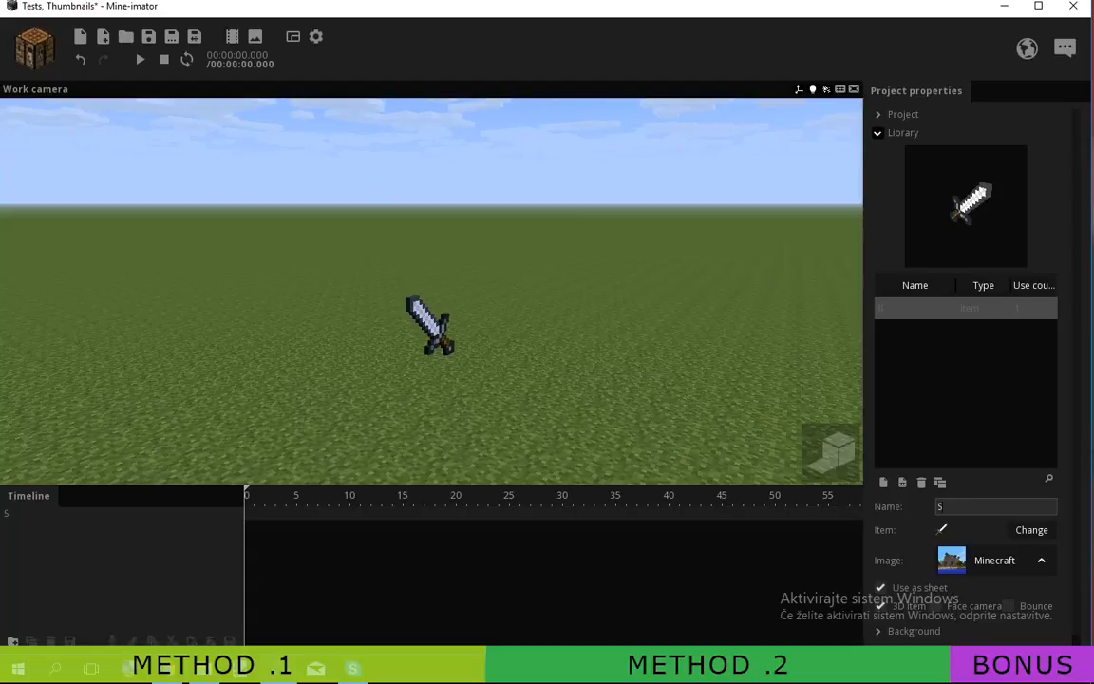
{"action": "left_click", "coordinate": [34, 48]}
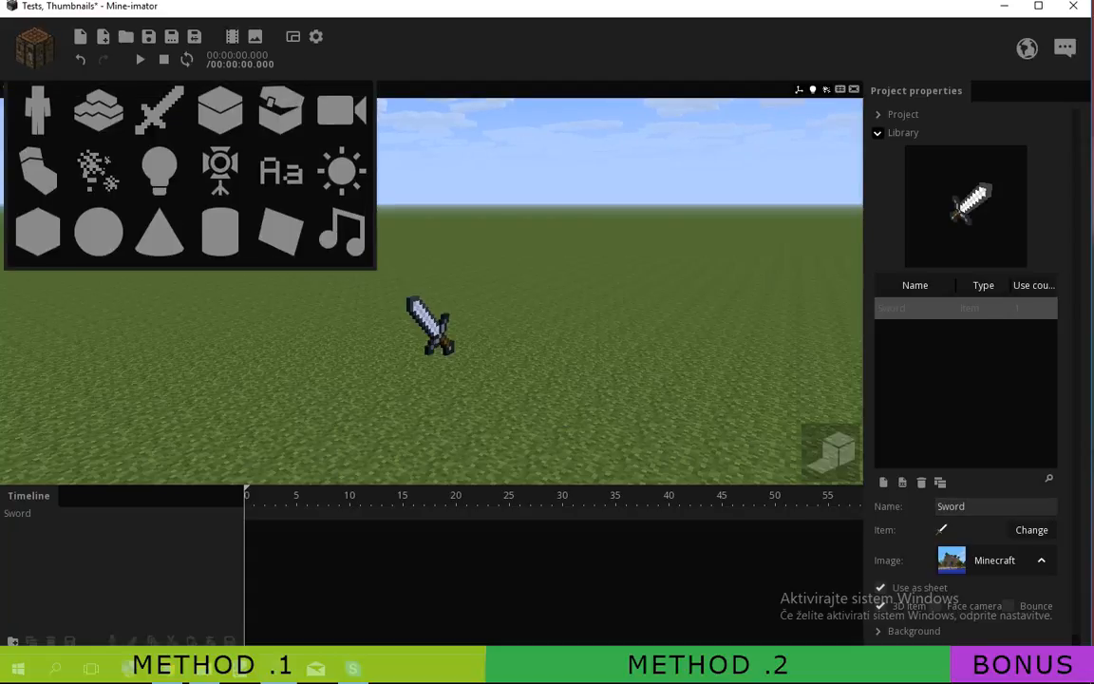
{"action": "left_click", "coordinate": [160, 110]}
{"action": "left_click", "coordinate": [516, 472]}
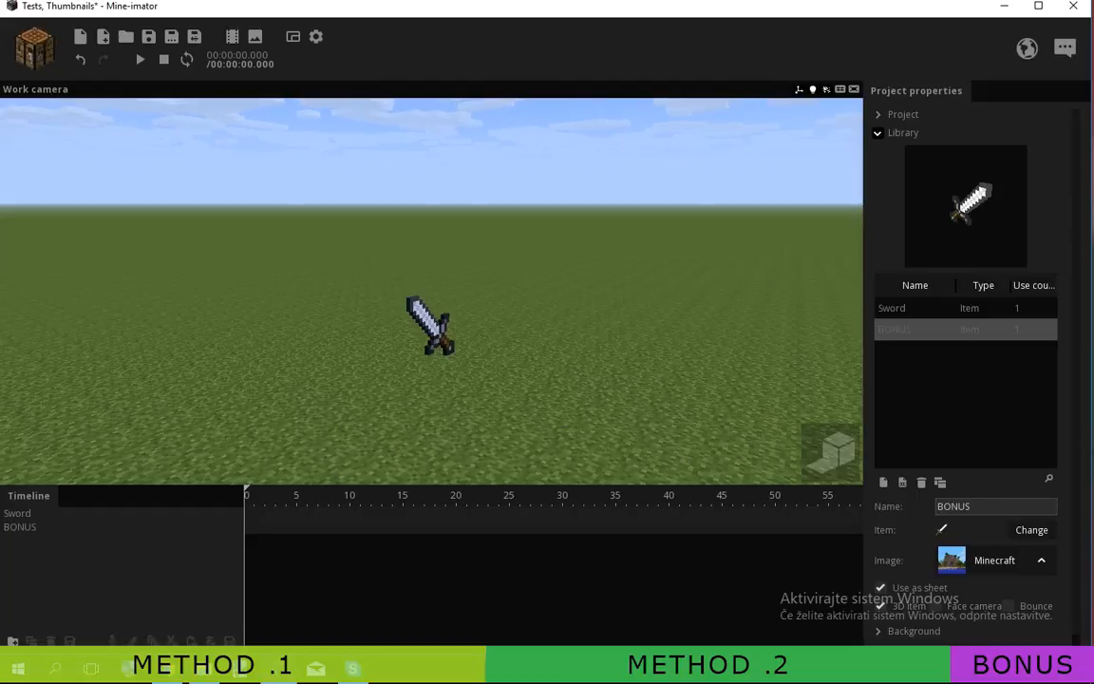
Step: Load items2 from the desktop as the BONUS item's image and pick the outline sword in the sheet's second slot as its item
{"action": "key", "text": "w"}
{"action": "right_click_drag", "start_coordinate": [431, 291], "coordinate": [431, 323]}
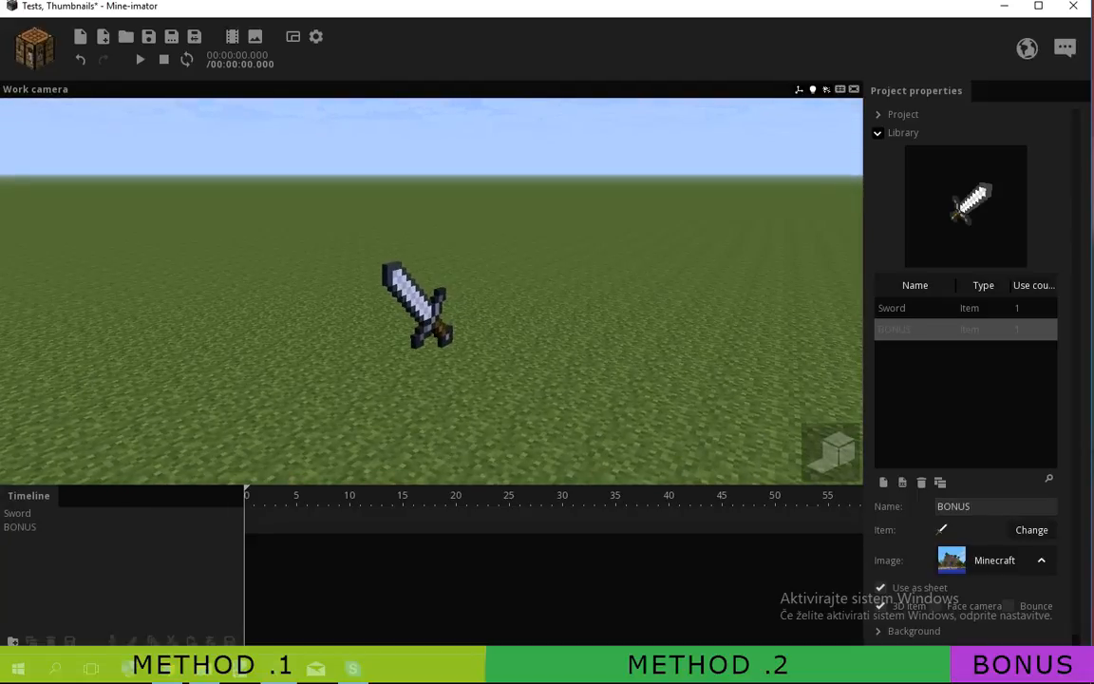
{"action": "left_click", "coordinate": [995, 560]}
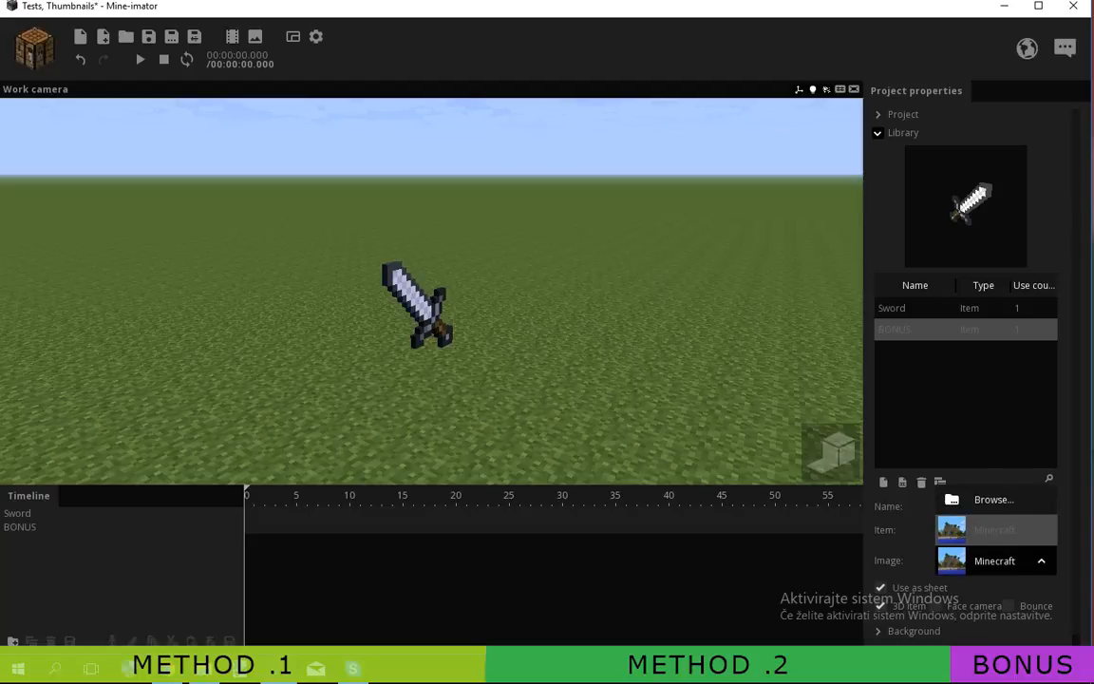
{"action": "left_click", "coordinate": [995, 498]}
{"action": "scroll", "coordinate": [333, 183], "scroll_direction": "down", "scroll_amount": 2}
{"action": "double_click", "coordinate": [170, 262]}
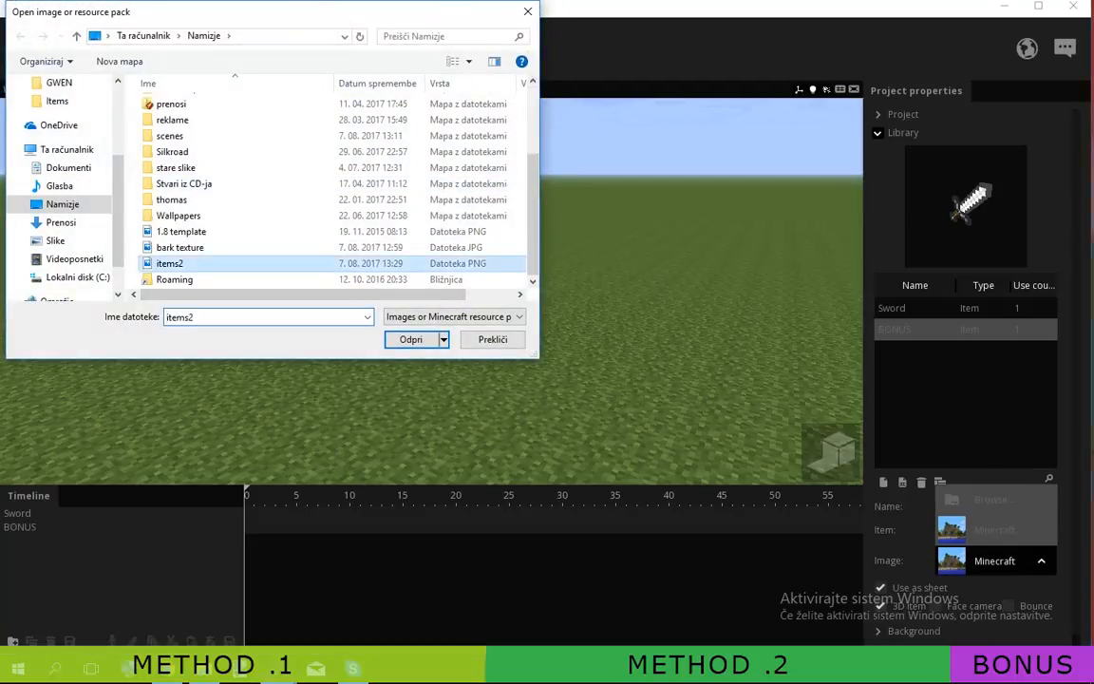
{"action": "left_click", "coordinate": [1031, 530]}
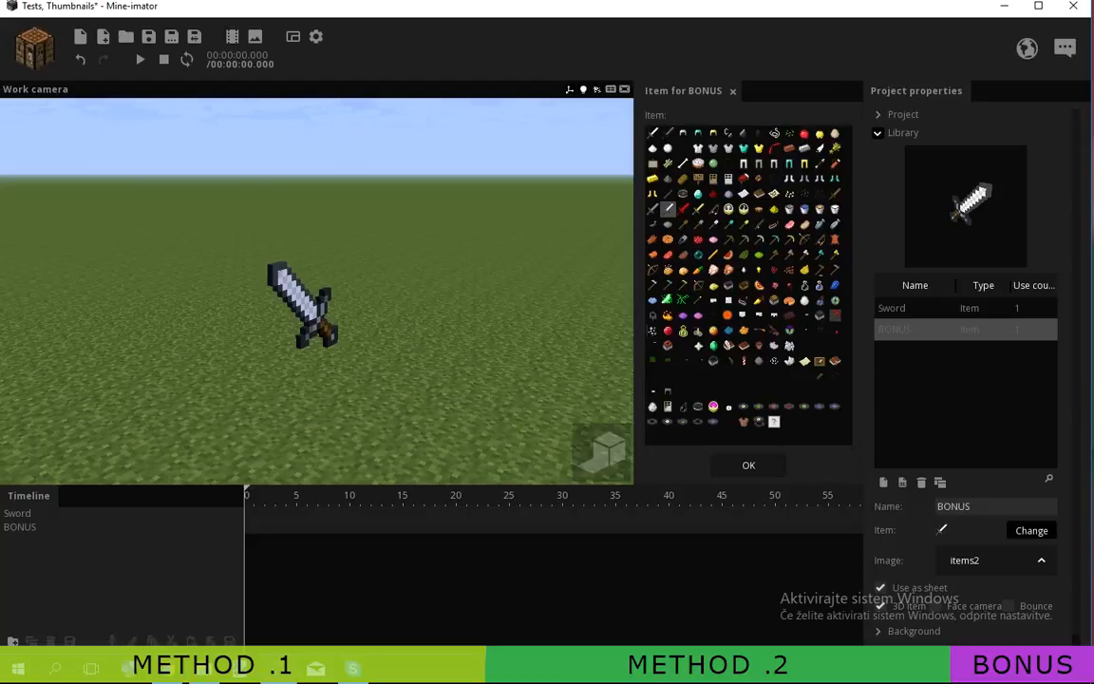
{"action": "left_click", "coordinate": [748, 464]}
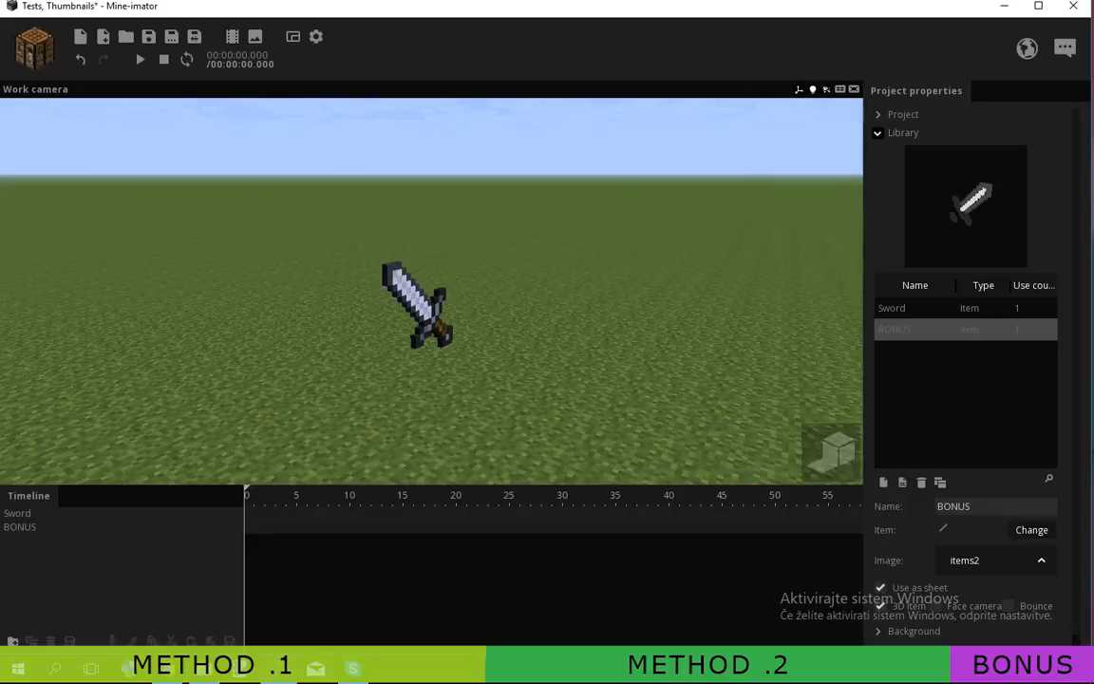
Step: Parent the BONUS object to Sword in the timeline and expand Sword's hierarchy
{"action": "left_click", "coordinate": [414, 303]}
{"action": "left_click_drag", "start_coordinate": [28, 526], "coordinate": [33, 513]}
{"action": "scroll", "coordinate": [316, 291], "scroll_direction": "up", "scroll_amount": 3}
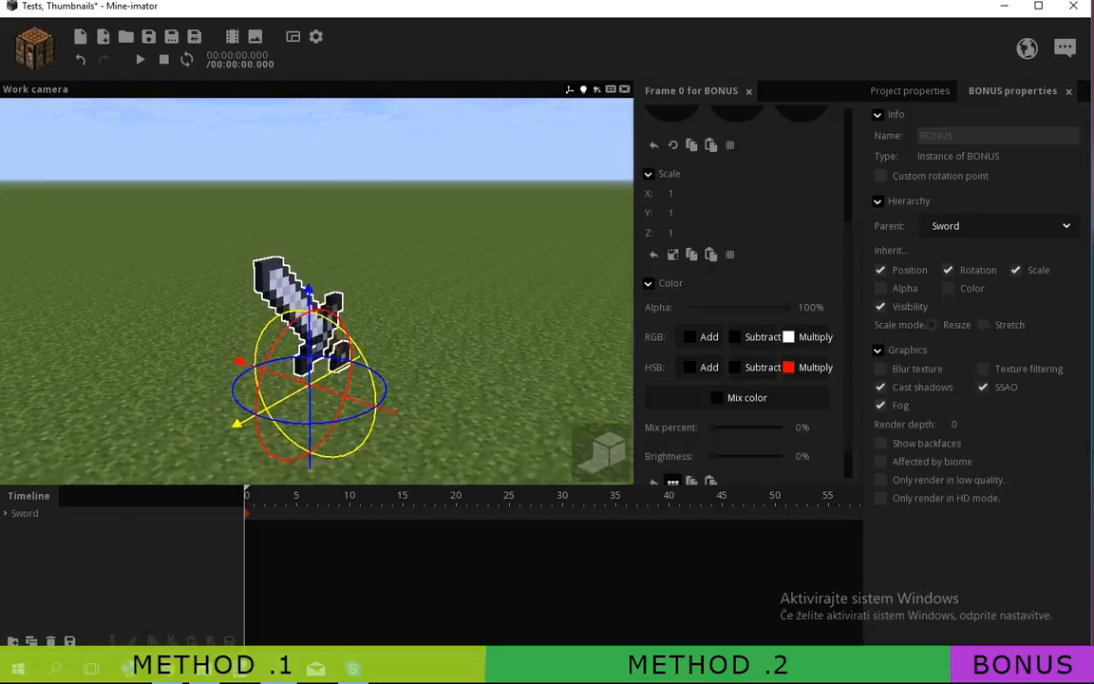
{"action": "left_click", "coordinate": [6, 512]}
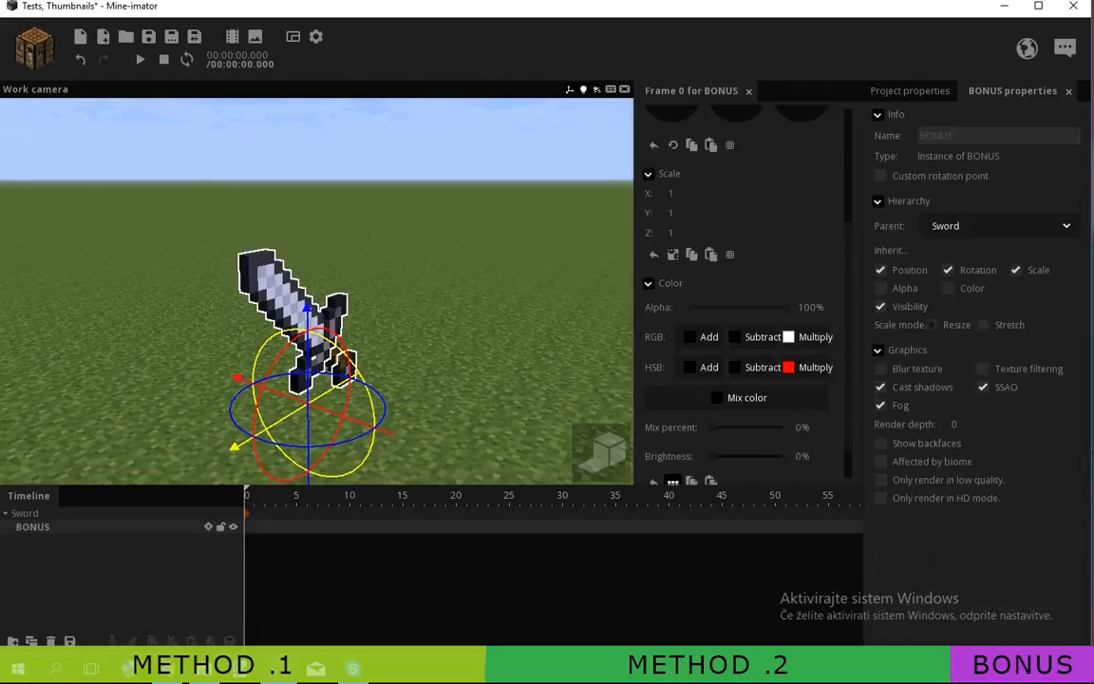
Step: Adjust the BONUS layer's scale so the outline and blade stripe stick out slightly from the sword's faces
{"action": "left_click_drag", "start_coordinate": [427, 285], "coordinate": [283, 283]}
{"action": "scroll", "coordinate": [316, 291], "scroll_direction": "up", "scroll_amount": 3}
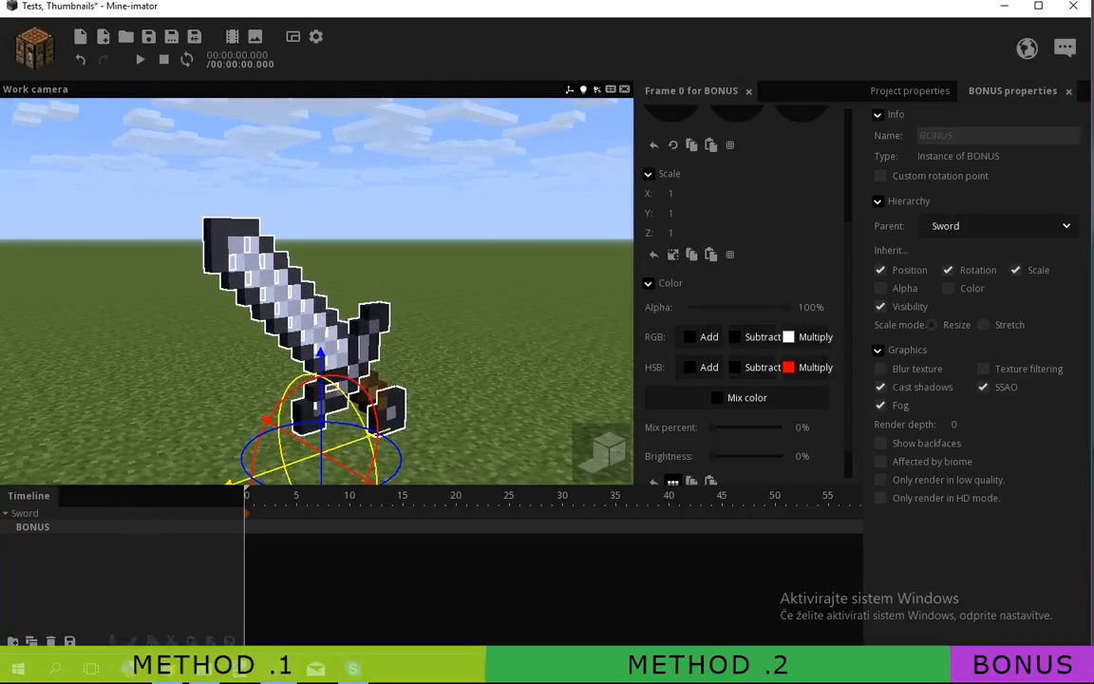
{"action": "left_click_drag", "start_coordinate": [671, 233], "coordinate": [737, 233]}
{"action": "left_click", "coordinate": [532, 285]}
{"action": "left_click_drag", "start_coordinate": [532, 285], "coordinate": [532, 205]}
{"action": "left_click", "coordinate": [408, 304]}
{"action": "left_click_drag", "start_coordinate": [408, 303], "coordinate": [408, 344]}
{"action": "scroll", "coordinate": [408, 304], "scroll_direction": "up", "scroll_amount": 3}
{"action": "left_click_drag", "start_coordinate": [678, 232], "coordinate": [636, 233]}
{"action": "left_click", "coordinate": [532, 285]}
{"action": "left_click_drag", "start_coordinate": [532, 285], "coordinate": [532, 313]}
{"action": "scroll", "coordinate": [531, 313], "scroll_direction": "down", "scroll_amount": 2}
{"action": "scroll", "coordinate": [532, 313], "scroll_direction": "up", "scroll_amount": 3}
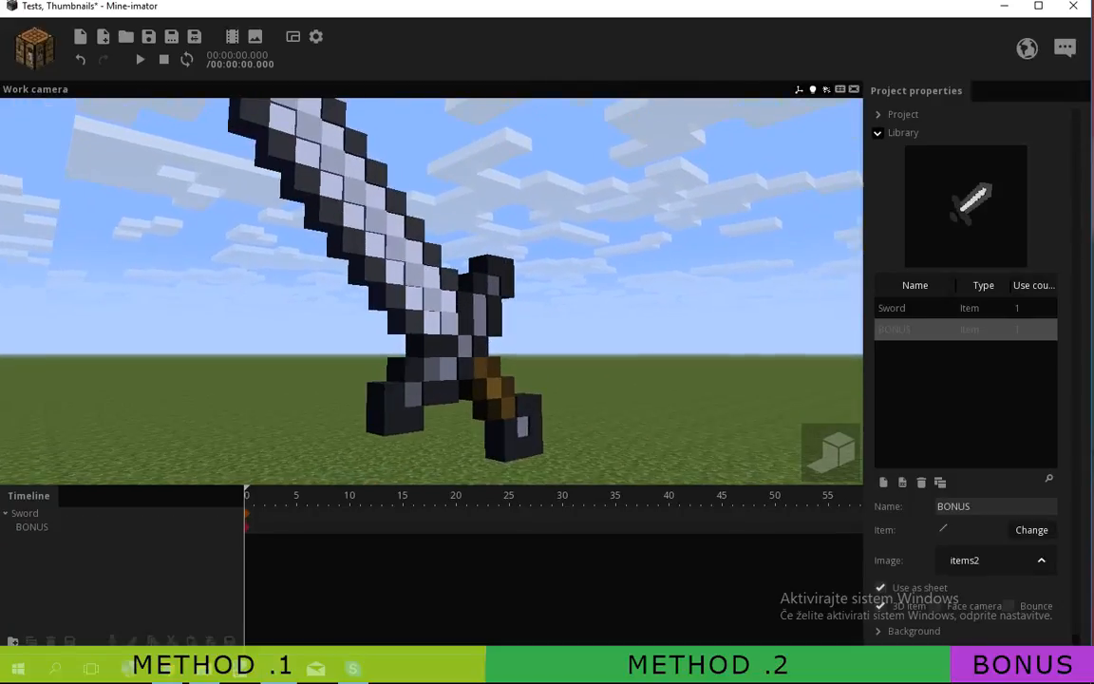
Step: Examine the layered sword's raised outline and blade stripe up close and from a distance
{"action": "key", "text": "w"}
{"action": "right_click_drag", "start_coordinate": [431, 291], "coordinate": [399, 238]}
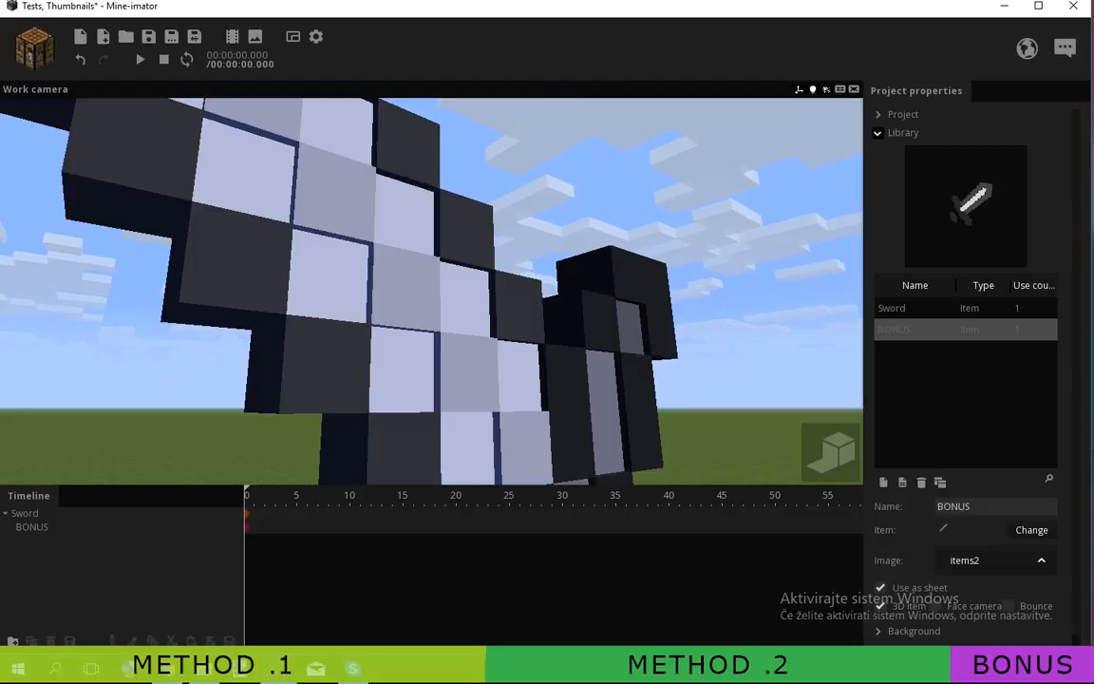
{"action": "key", "text": "s"}
{"action": "right_click_drag", "start_coordinate": [431, 290], "coordinate": [398, 300]}
{"action": "key", "text": "w"}
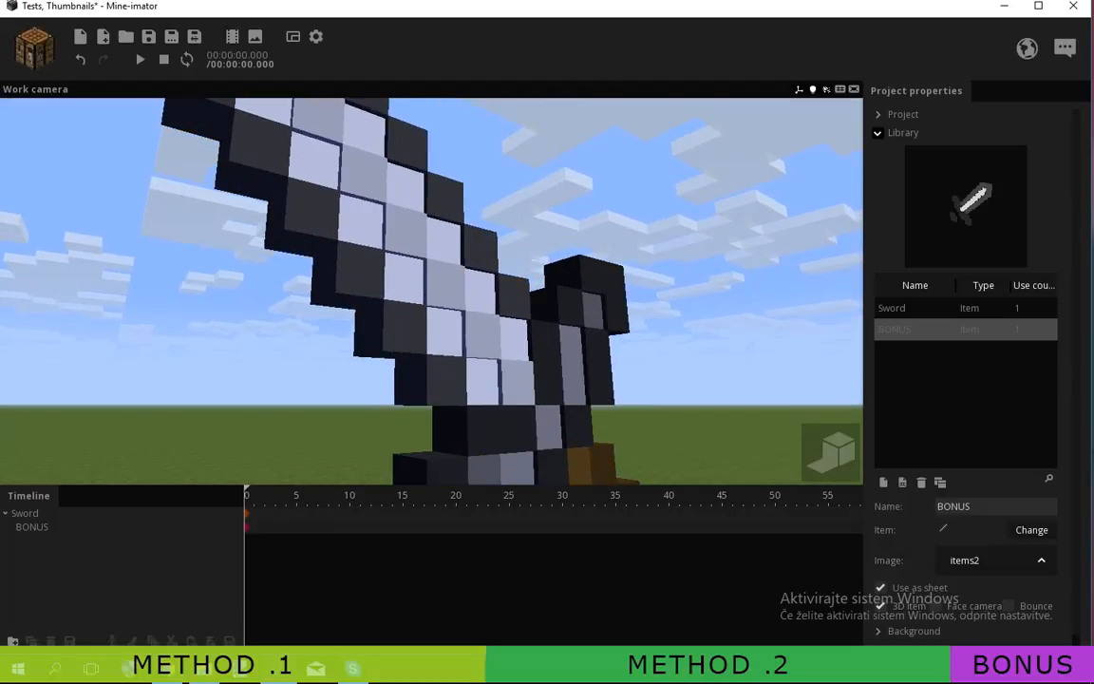
{"action": "key", "text": "w"}
{"action": "key", "text": "s"}
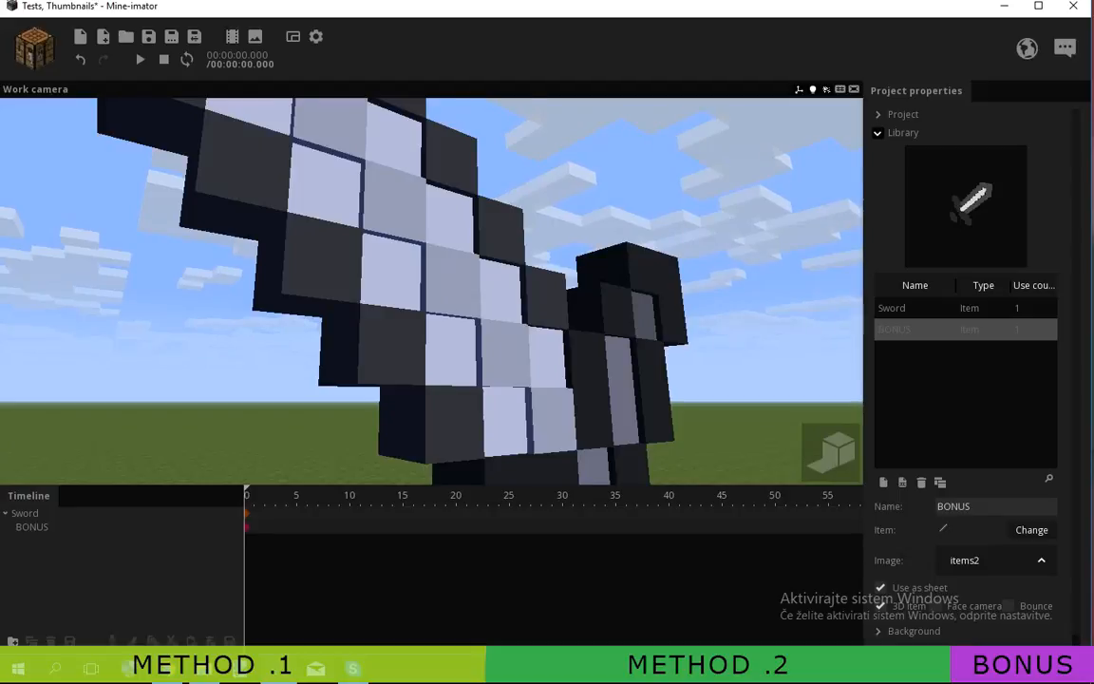
{"action": "key", "text": "s"}
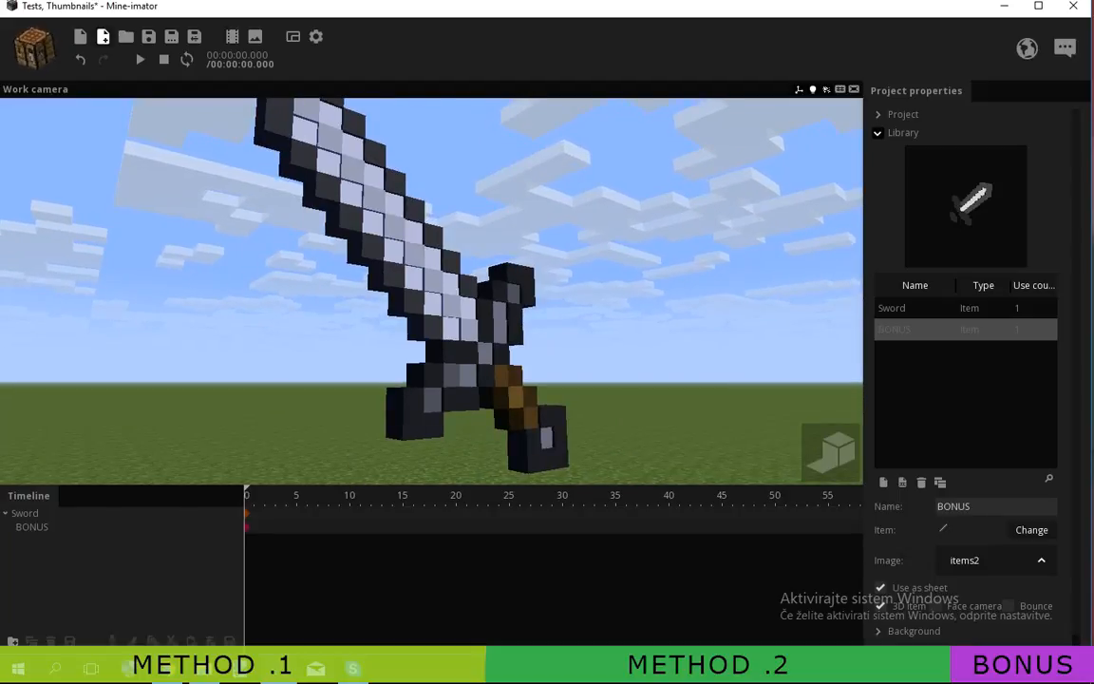
Step: Import the Psyche Rig asset from the Psyche Rig folder in the Mine-imator (Community Build) Projects
{"action": "left_click", "coordinate": [103, 37]}
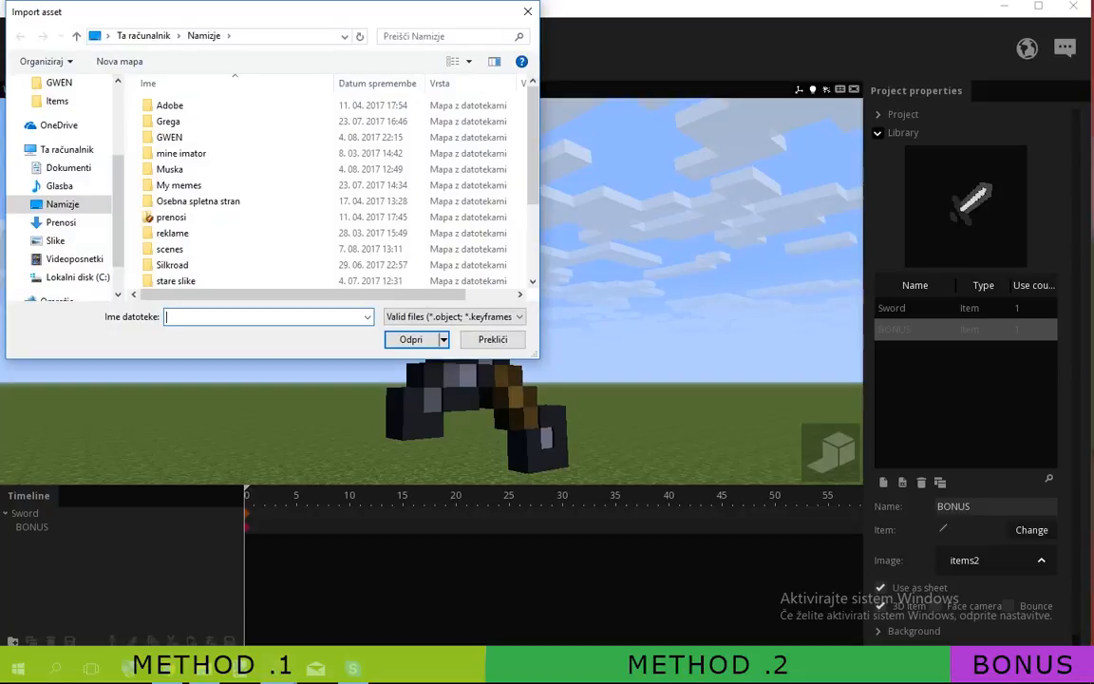
{"action": "double_click", "coordinate": [180, 153]}
{"action": "double_click", "coordinate": [190, 106]}
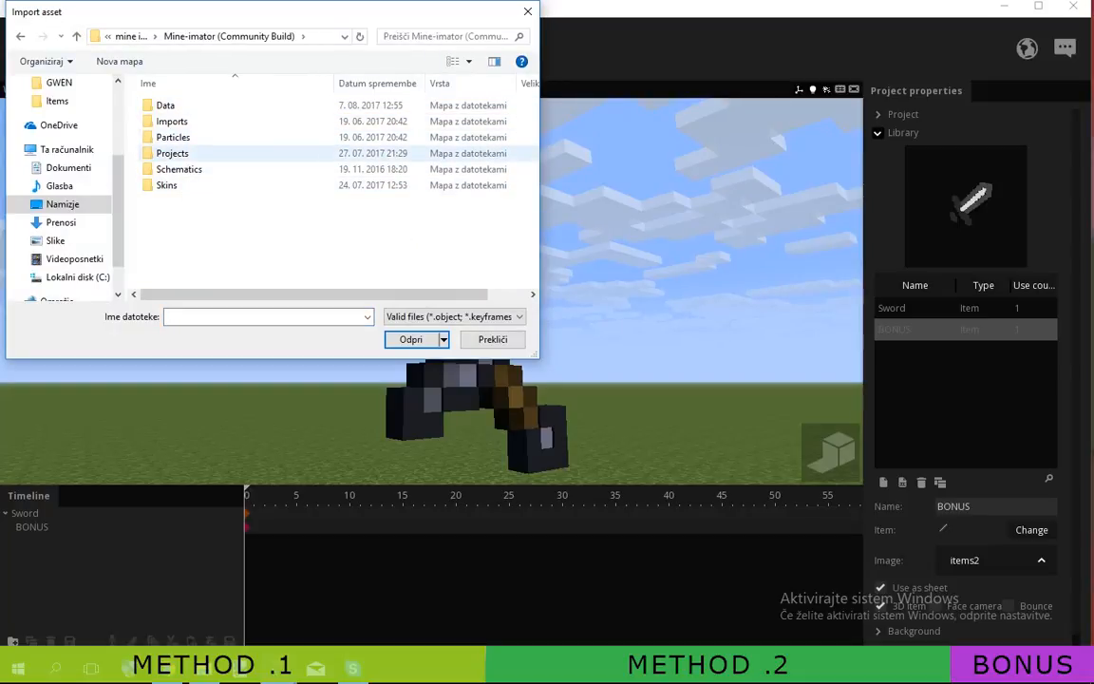
{"action": "double_click", "coordinate": [172, 152]}
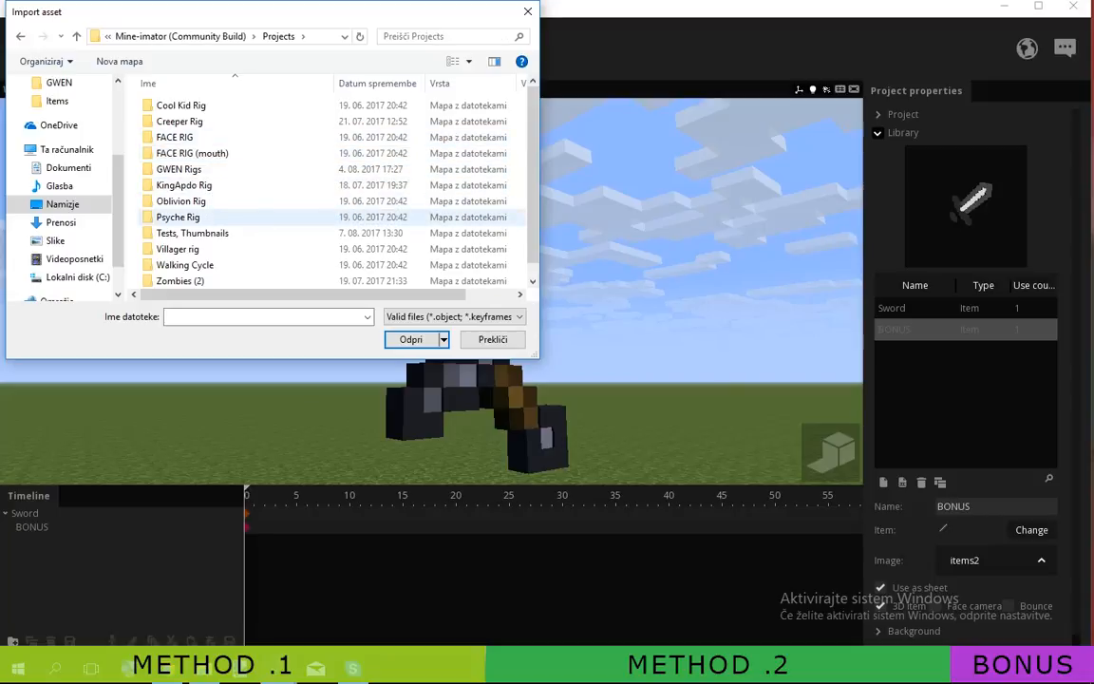
{"action": "double_click", "coordinate": [177, 216]}
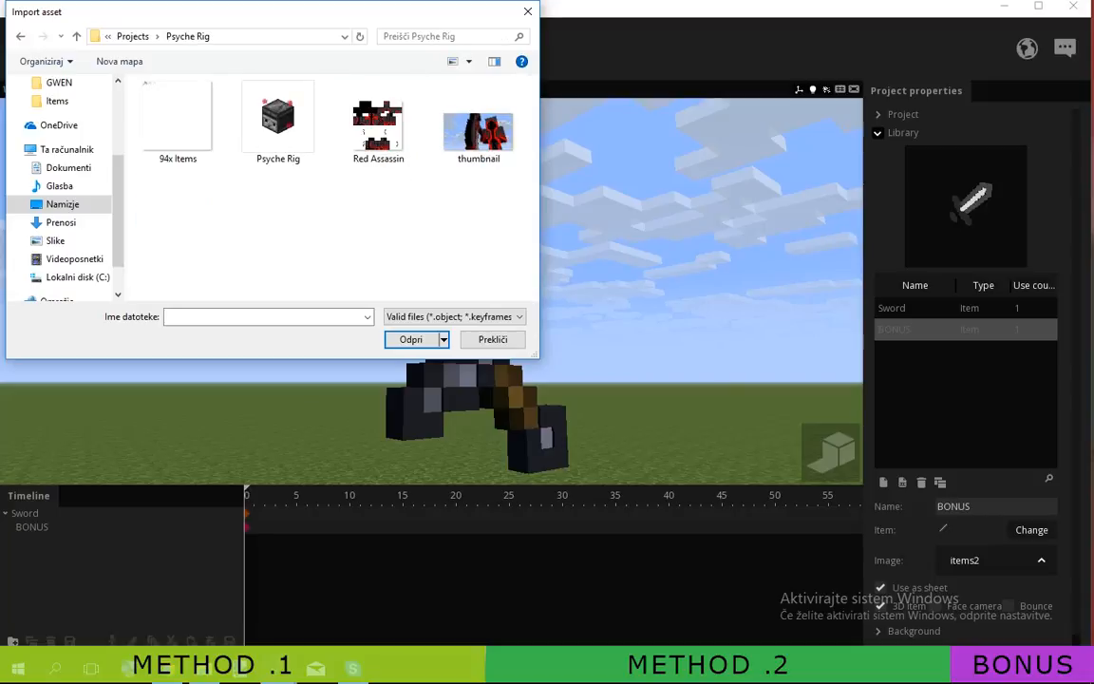
{"action": "left_click", "coordinate": [277, 118]}
{"action": "double_click", "coordinate": [278, 119]}
Step: Detach the Scythe from the Psyche rig's right arm and leave it as the only object in the scene
{"action": "mouse_move", "coordinate": [431, 291]}
{"action": "right_mouse_down"}
{"action": "mouse_move", "coordinate": [636, 360]}
{"action": "mouse_move", "coordinate": [431, 281]}
{"action": "right_mouse_up"}
{"action": "key", "text": "w"}
{"action": "left_click", "coordinate": [95, 513]}
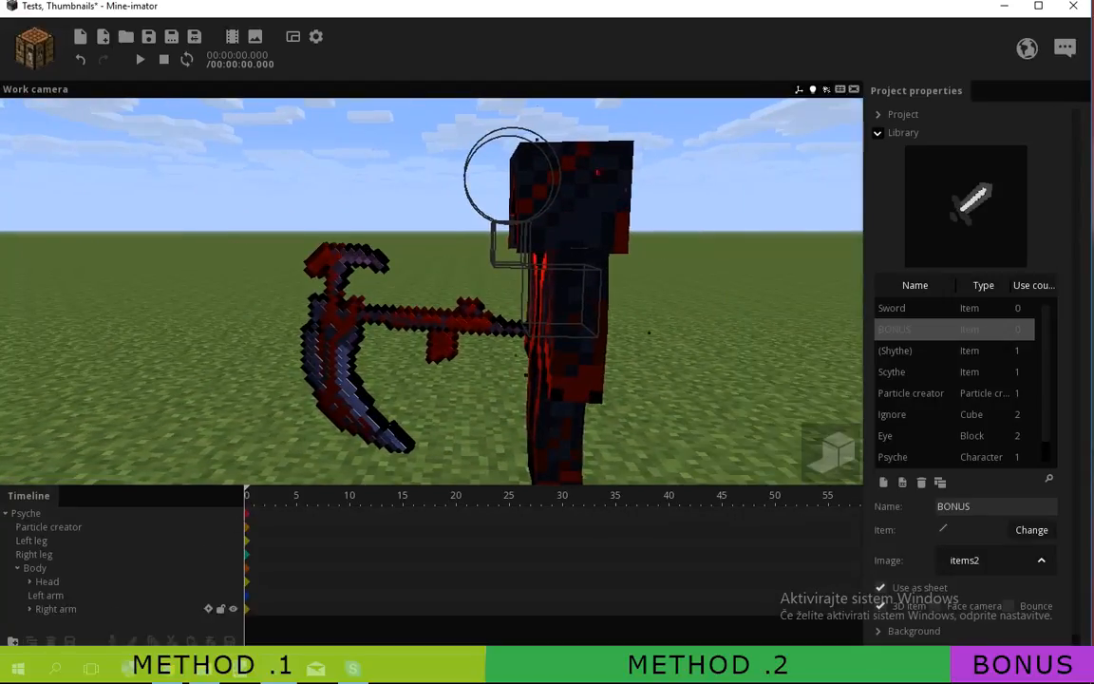
{"action": "left_click", "coordinate": [30, 608]}
{"action": "left_click", "coordinate": [63, 622]}
{"action": "left_click", "coordinate": [999, 226]}
{"action": "left_click", "coordinate": [999, 250]}
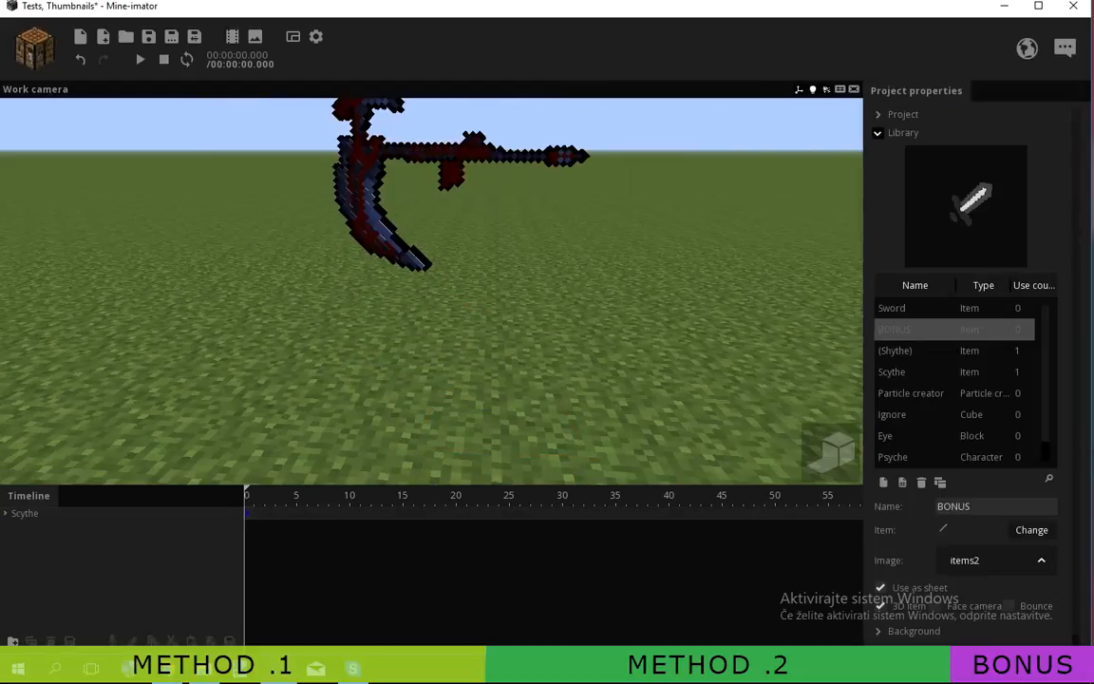
{"action": "mouse_move", "coordinate": [431, 290]}
{"action": "left_mouse_down"}
{"action": "mouse_move", "coordinate": [570, 266]}
{"action": "mouse_move", "coordinate": [541, 261]}
{"action": "mouse_move", "coordinate": [513, 228]}
{"action": "mouse_move", "coordinate": [399, 237]}
{"action": "mouse_move", "coordinate": [313, 256]}
{"action": "mouse_move", "coordinate": [285, 275]}
{"action": "left_mouse_up"}
{"action": "scroll", "coordinate": [431, 290], "scroll_direction": "down", "scroll_amount": 2}
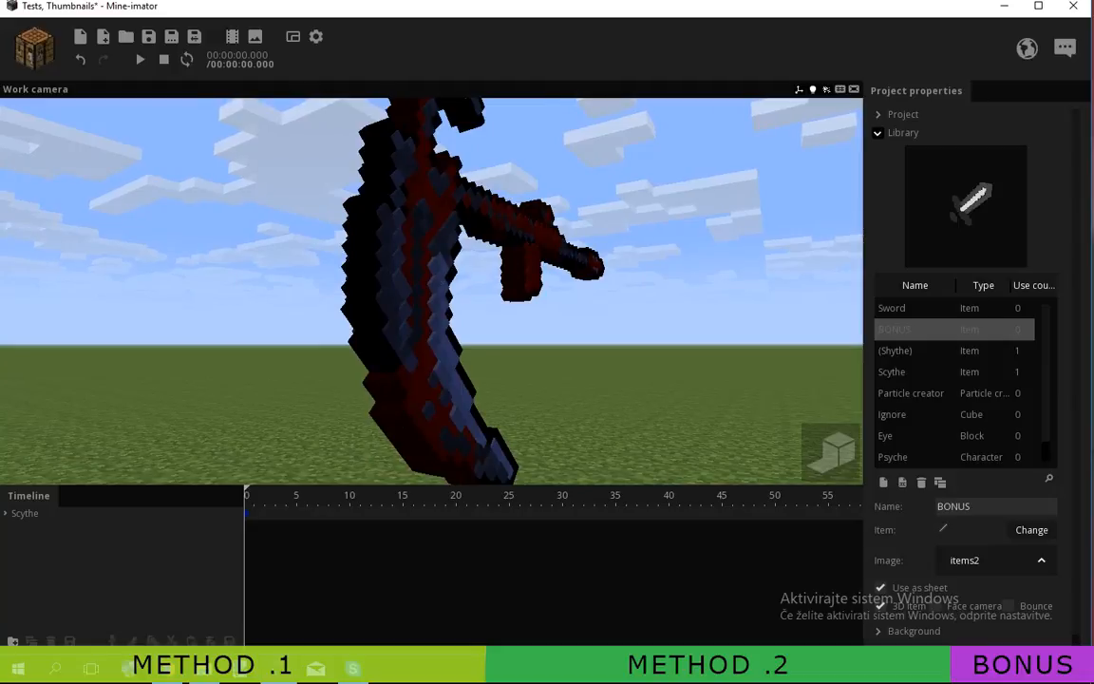
Step: Delete the Sword, BONUS, Particle creator, Ignore, Eye and Psyche templates from the library, keeping the three scythe items
{"action": "left_click", "coordinate": [914, 308]}
{"action": "left_click", "coordinate": [920, 483]}
{"action": "left_click", "coordinate": [920, 483]}
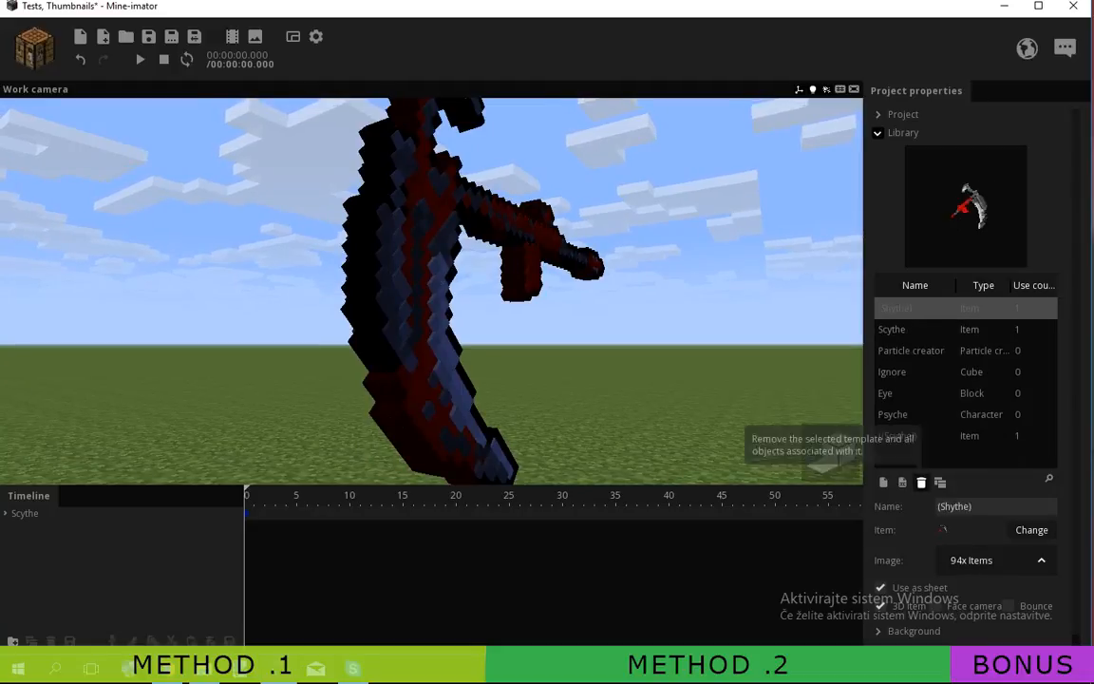
{"action": "left_click", "coordinate": [911, 350]}
{"action": "left_click", "coordinate": [920, 482]}
{"action": "left_click", "coordinate": [920, 483]}
{"action": "left_click", "coordinate": [920, 482]}
{"action": "left_click", "coordinate": [920, 483]}
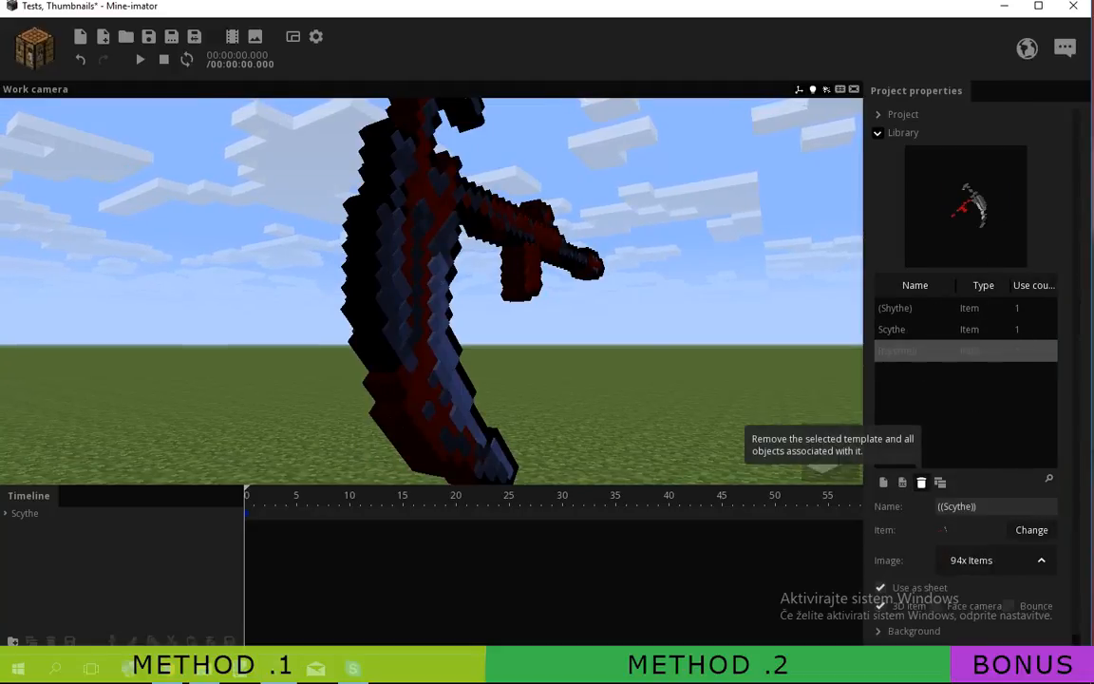
Step: Compare the library previews of the (Shythe), Scythe and ((Scythe)) layers
{"action": "left_click", "coordinate": [895, 308]}
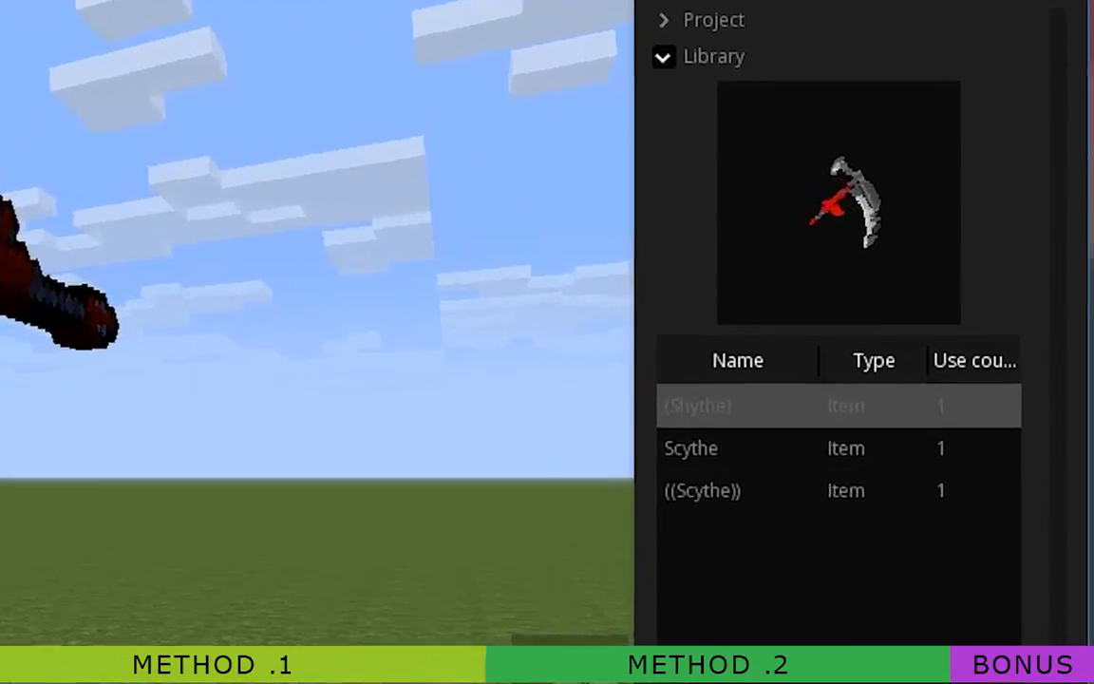
{"action": "left_click", "coordinate": [838, 448]}
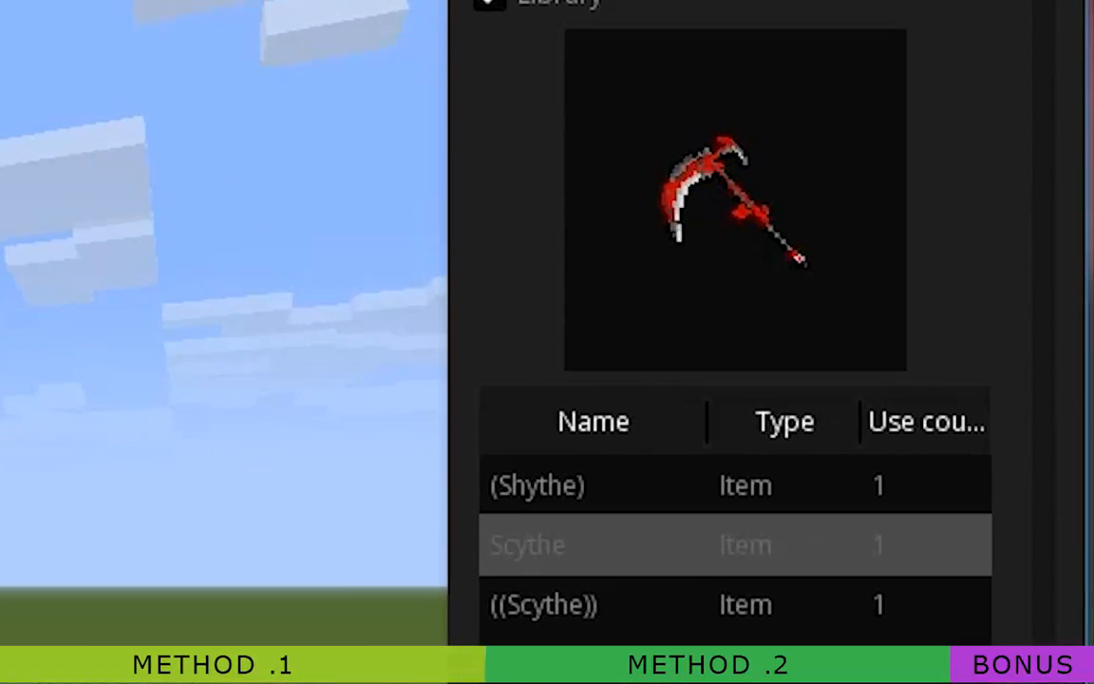
{"action": "left_click", "coordinate": [617, 485]}
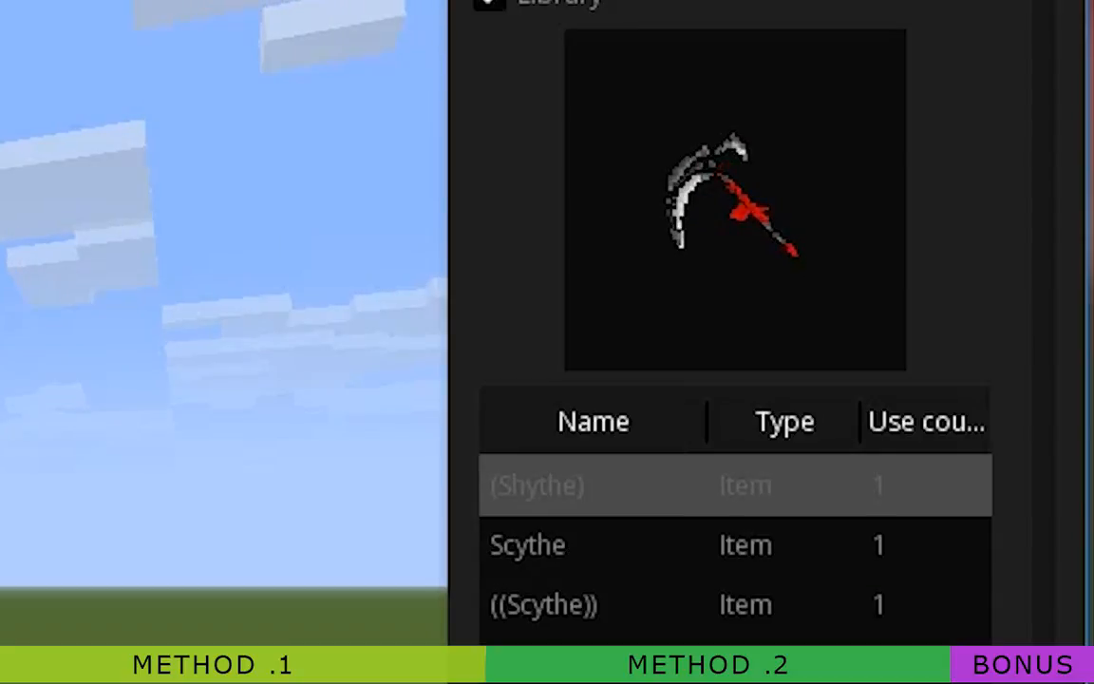
{"action": "left_click", "coordinate": [617, 604]}
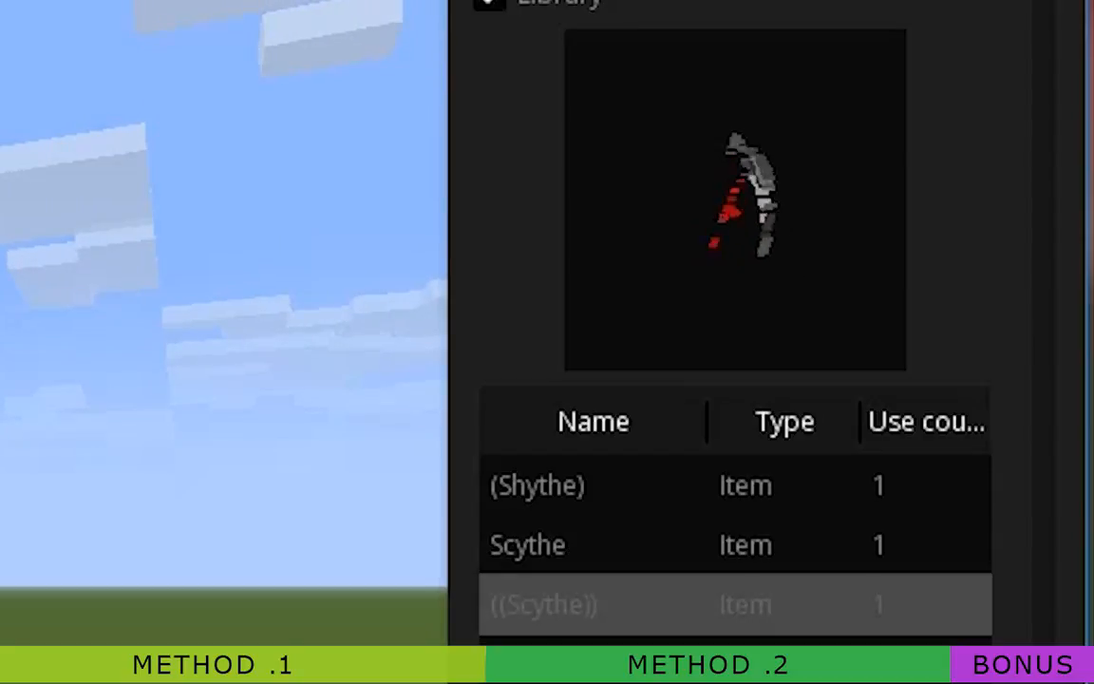
{"action": "left_click", "coordinate": [617, 485]}
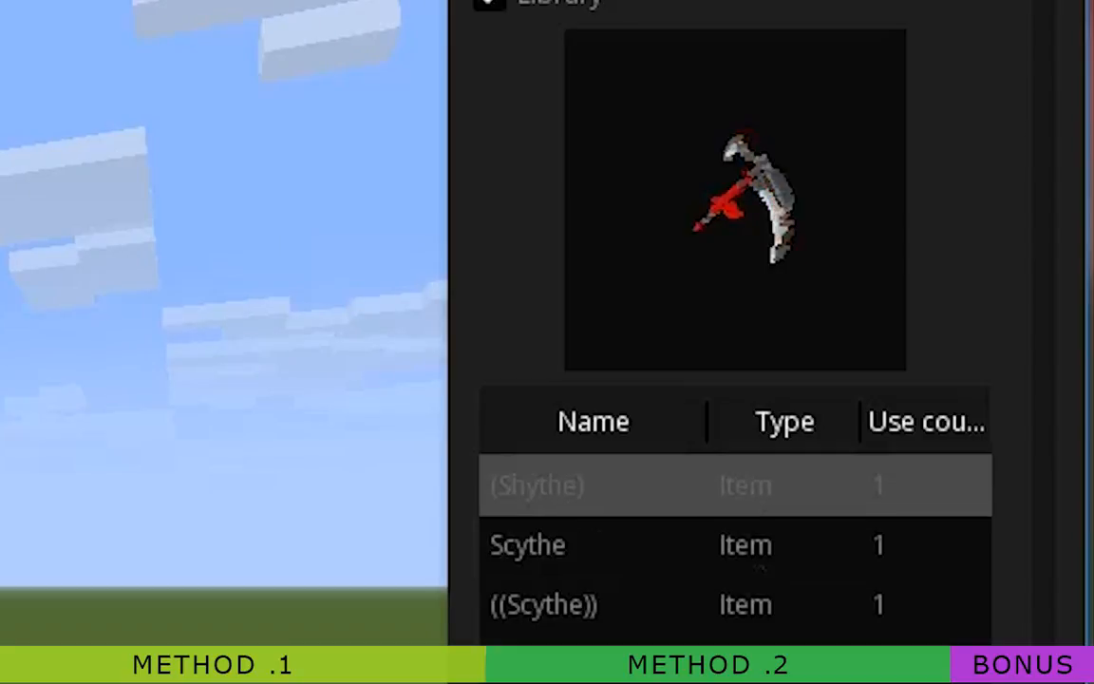
{"action": "left_click", "coordinate": [617, 605]}
{"action": "left_click", "coordinate": [617, 485]}
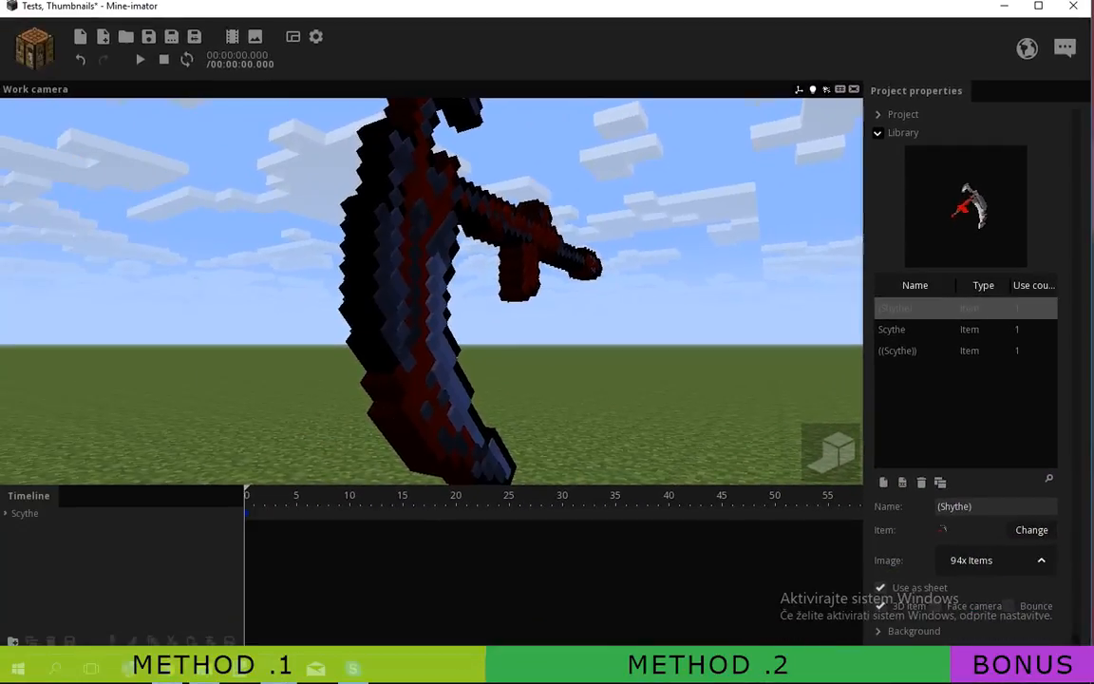
{"action": "left_click", "coordinate": [798, 389]}
{"action": "left_click", "coordinate": [896, 308]}
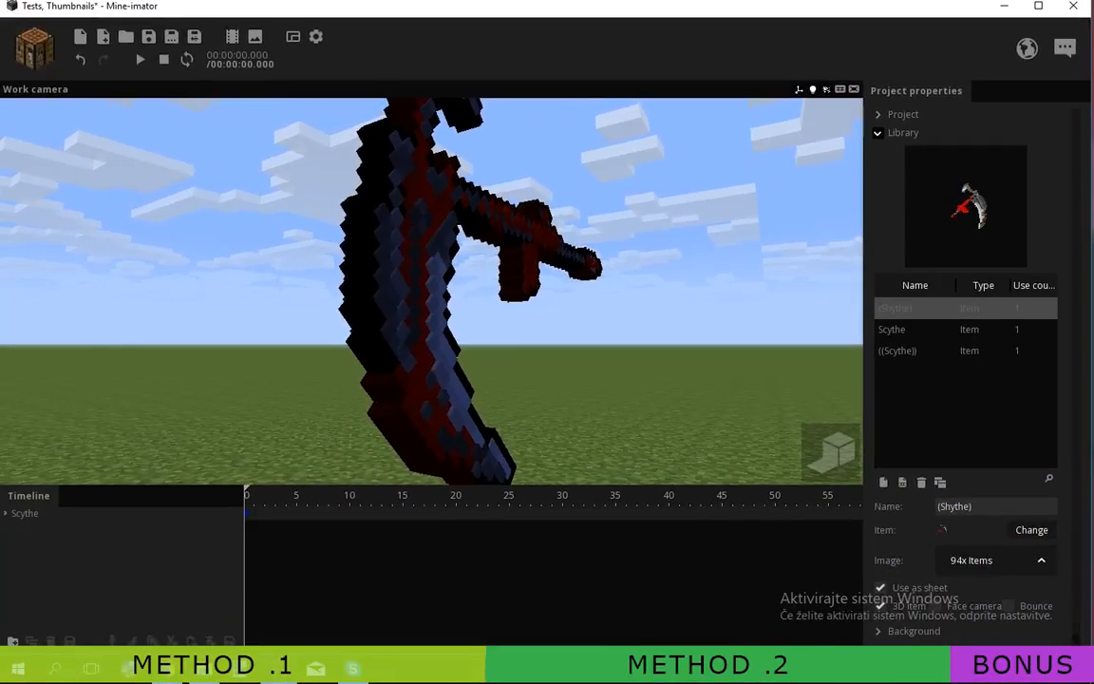
{"action": "left_click", "coordinate": [896, 350]}
{"action": "left_click", "coordinate": [892, 329]}
{"action": "left_click", "coordinate": [895, 308]}
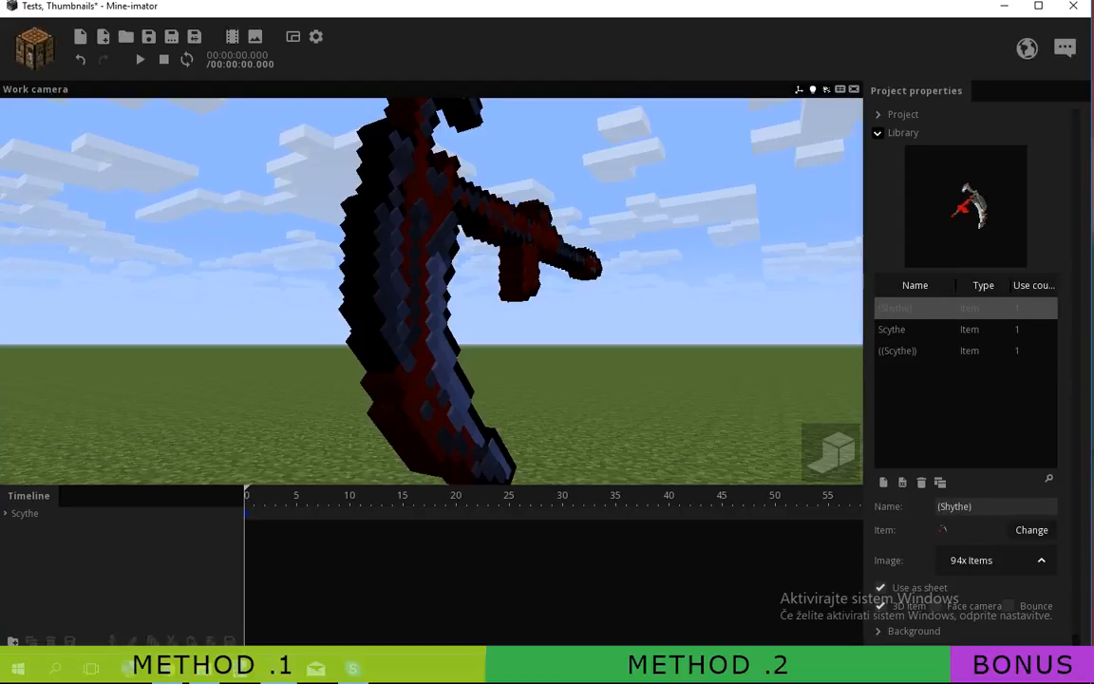
Step: Expand the Scythe's hierarchy in the timeline and examine the Scythe and (Shythe) layers with their scale values
{"action": "right_click_drag", "start_coordinate": [431, 291], "coordinate": [395, 303]}
{"action": "key", "text": "w"}
{"action": "left_click", "coordinate": [25, 512]}
{"action": "left_click", "coordinate": [5, 513]}
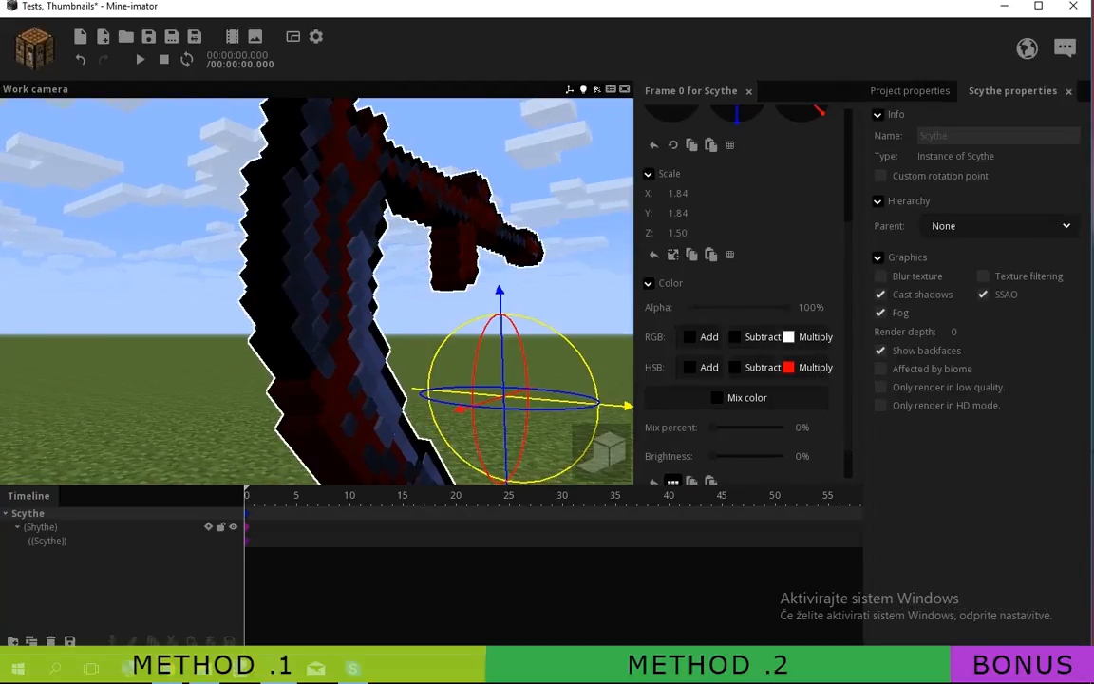
{"action": "key", "text": "s"}
{"action": "right_click_drag", "start_coordinate": [316, 290], "coordinate": [224, 282]}
{"action": "key", "text": "d"}
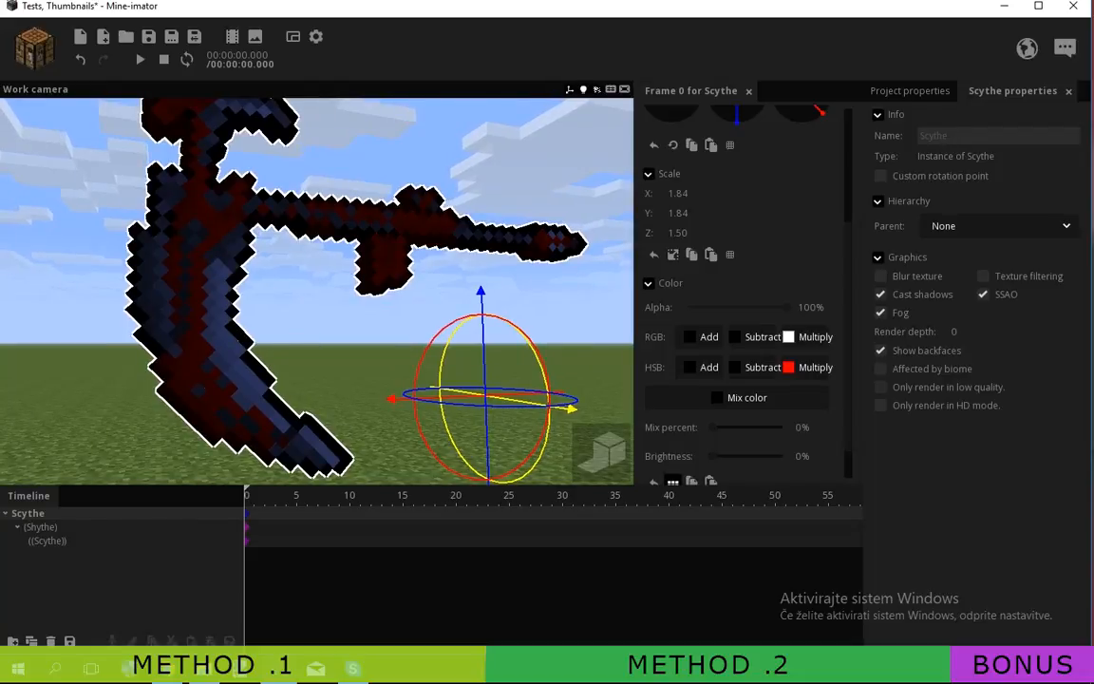
{"action": "left_click", "coordinate": [42, 526]}
{"action": "key", "text": "d"}
{"action": "right_click_drag", "start_coordinate": [316, 290], "coordinate": [223, 291]}
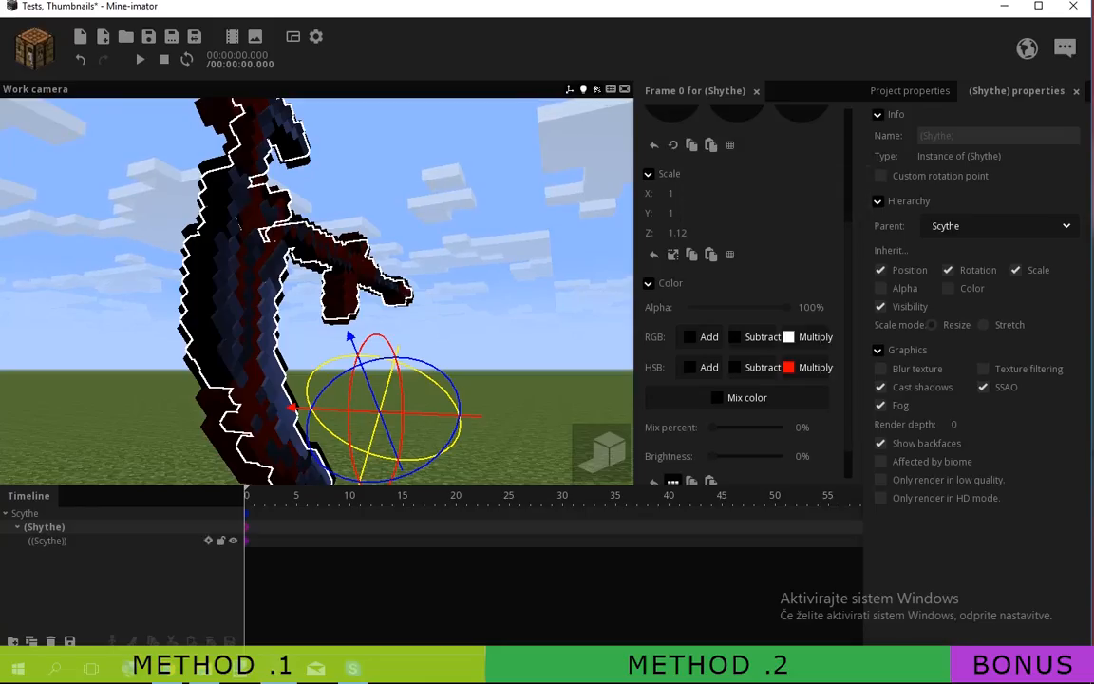
Step: Exaggerate the ((Scythe)) layer's Z scale to 2.96 and view how far it sticks out of the weapon
{"action": "left_click", "coordinate": [51, 540]}
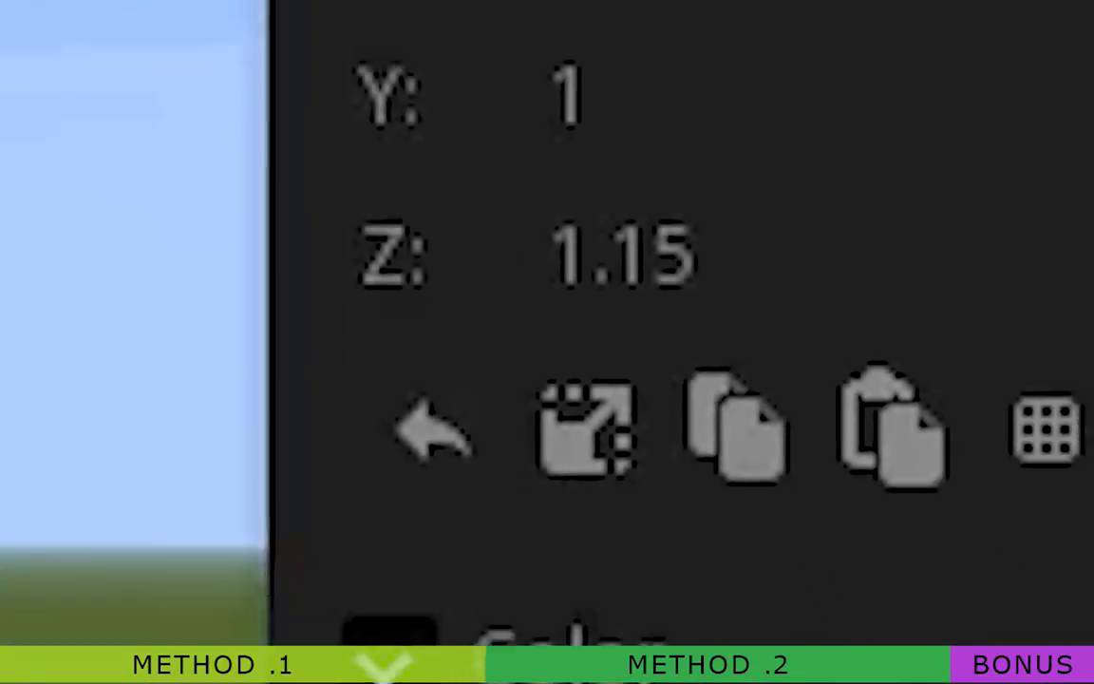
{"action": "left_click_drag", "start_coordinate": [584, 272], "coordinate": [750, 273]}
{"action": "left_click_drag", "start_coordinate": [209, 437], "coordinate": [319, 478]}
{"action": "left_click", "coordinate": [267, 448]}
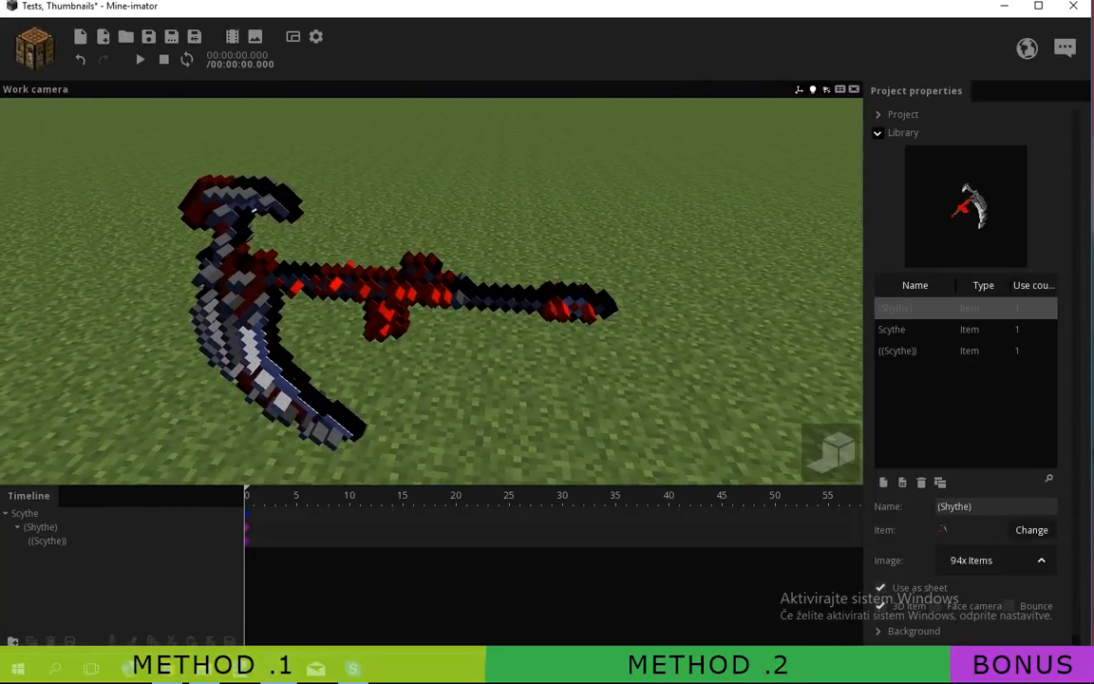
Step: Reduce the ((Scythe)) layer's Z scale to 1.10
{"action": "left_click", "coordinate": [48, 540]}
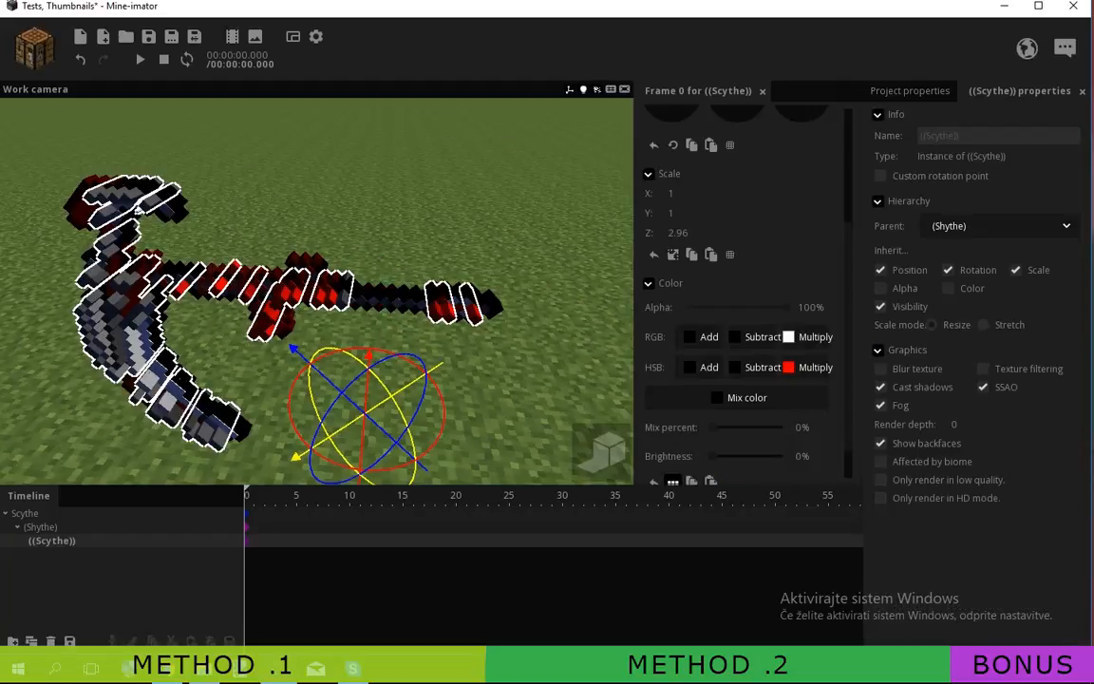
{"action": "left_click_drag", "start_coordinate": [676, 232], "coordinate": [655, 233]}
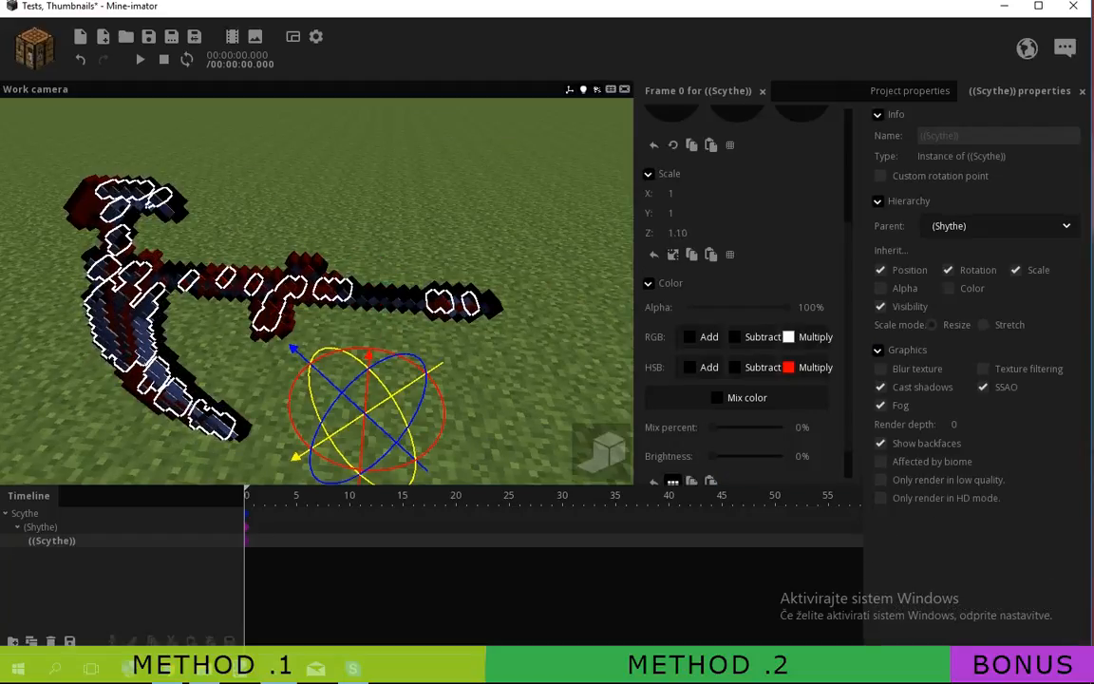
{"action": "left_click", "coordinate": [474, 380]}
{"action": "left_click_drag", "start_coordinate": [474, 380], "coordinate": [427, 308]}
{"action": "key", "text": "s"}
{"action": "mouse_move", "coordinate": [428, 308]}
{"action": "right_mouse_down"}
{"action": "mouse_move", "coordinate": [380, 304]}
{"action": "mouse_move", "coordinate": [408, 308]}
{"action": "mouse_move", "coordinate": [447, 366]}
{"action": "mouse_move", "coordinate": [427, 313]}
{"action": "right_mouse_up"}
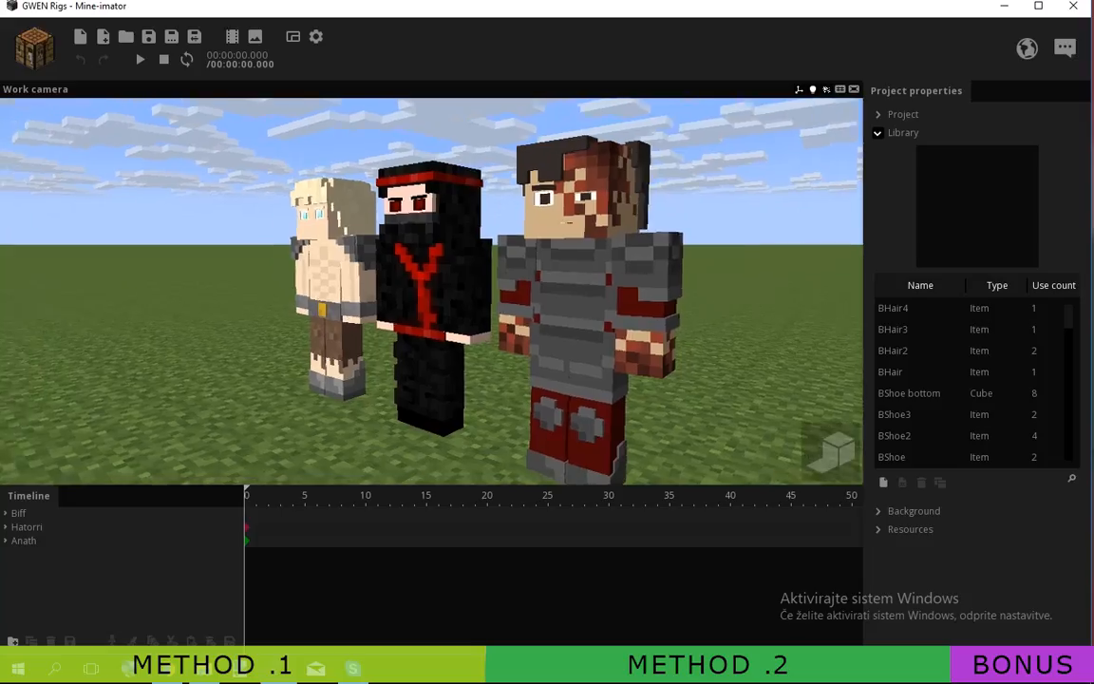
Step: Examine the blond Biff rig up close and review the BHair4, BHair3 and BHair2 items and their GWEN image
{"action": "key", "text": "w"}
{"action": "right_click_drag", "start_coordinate": [431, 290], "coordinate": [450, 289]}
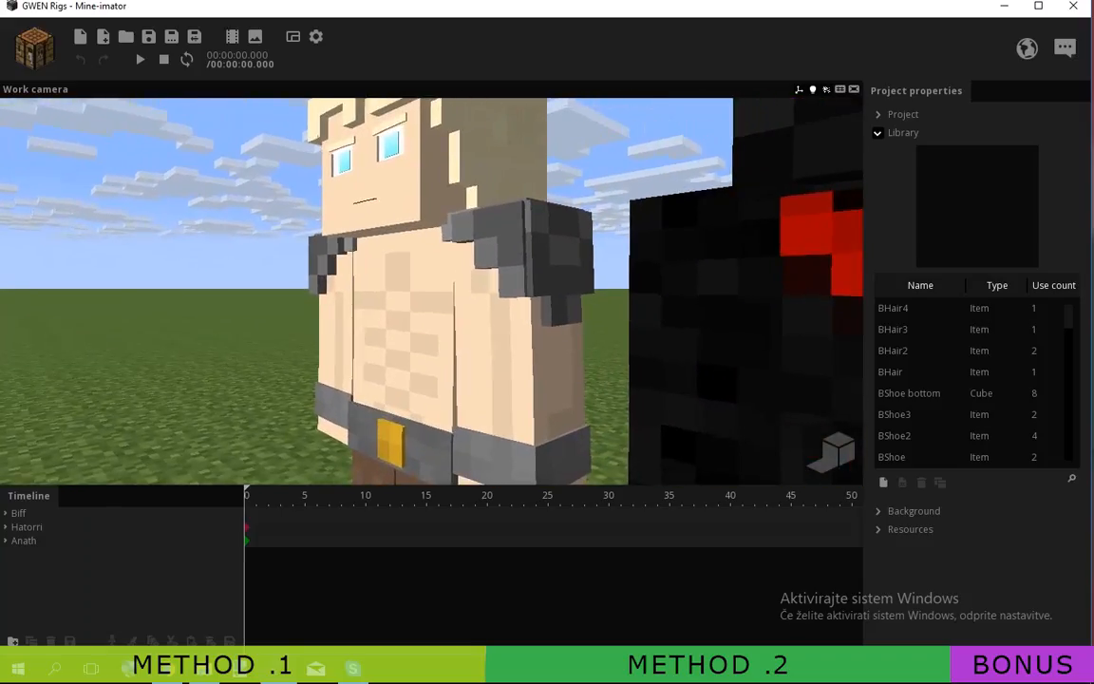
{"action": "left_click", "coordinate": [919, 308]}
{"action": "left_click", "coordinate": [919, 328]}
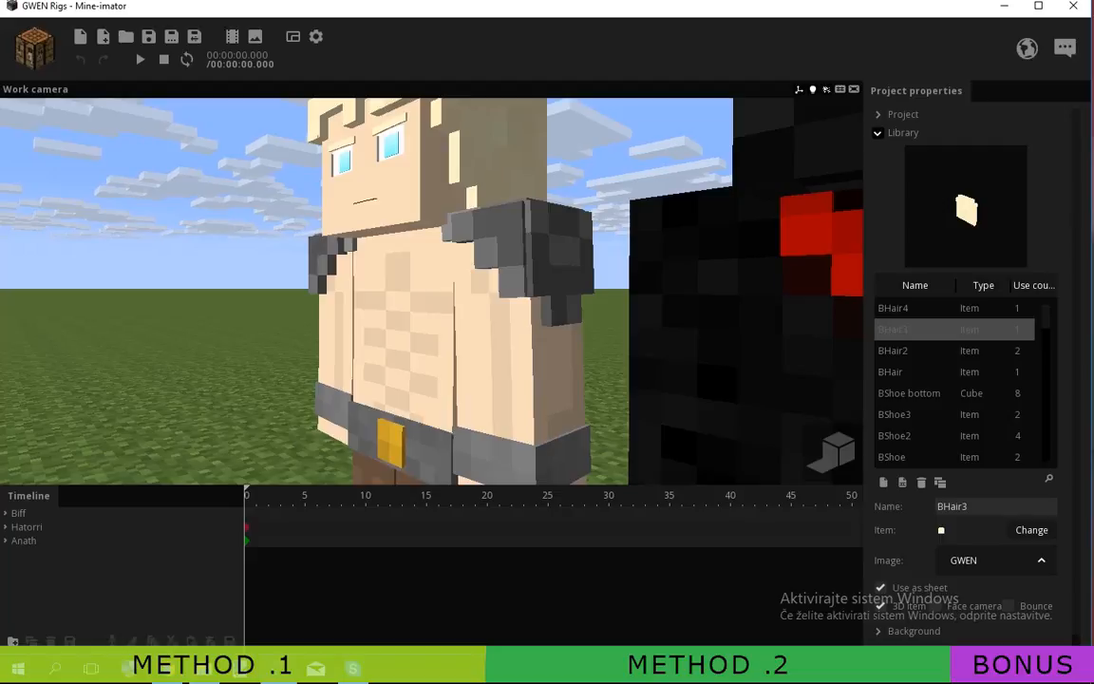
{"action": "left_click", "coordinate": [919, 350]}
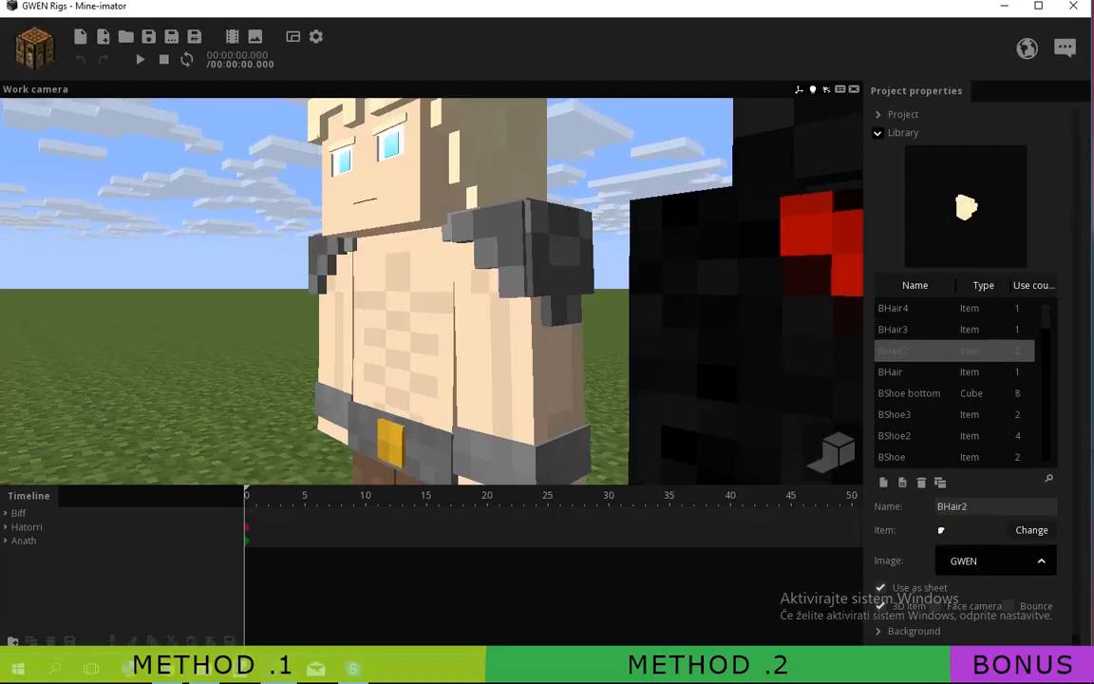
{"action": "left_click", "coordinate": [995, 560]}
{"action": "left_click", "coordinate": [995, 530]}
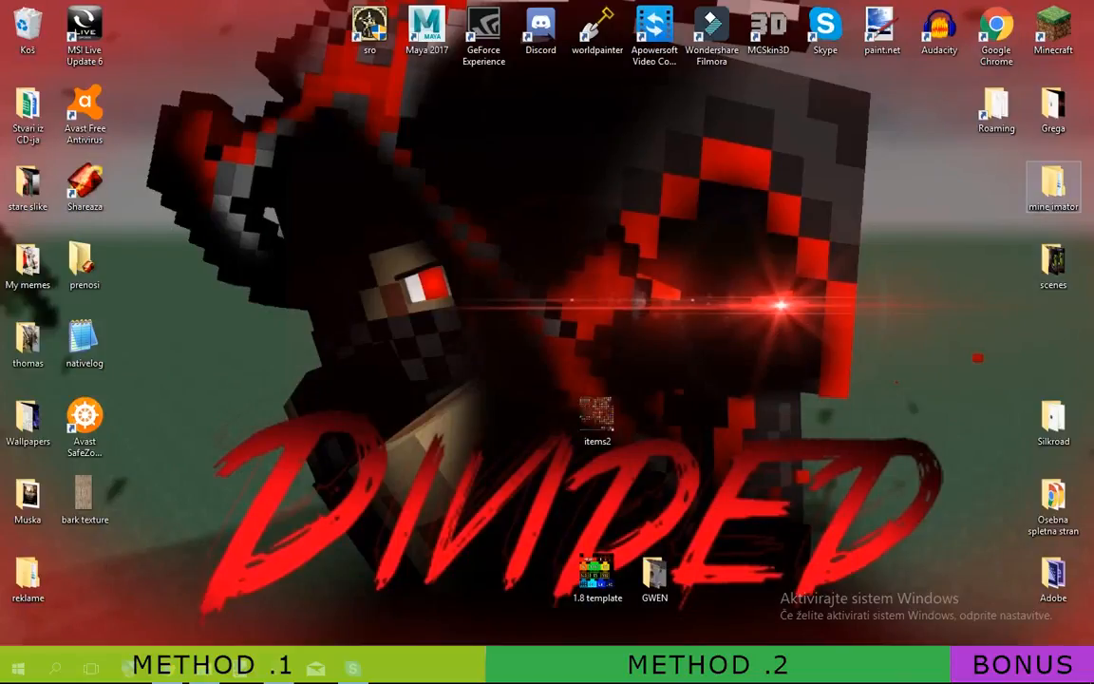
{"action": "double_click", "coordinate": [1053, 185]}
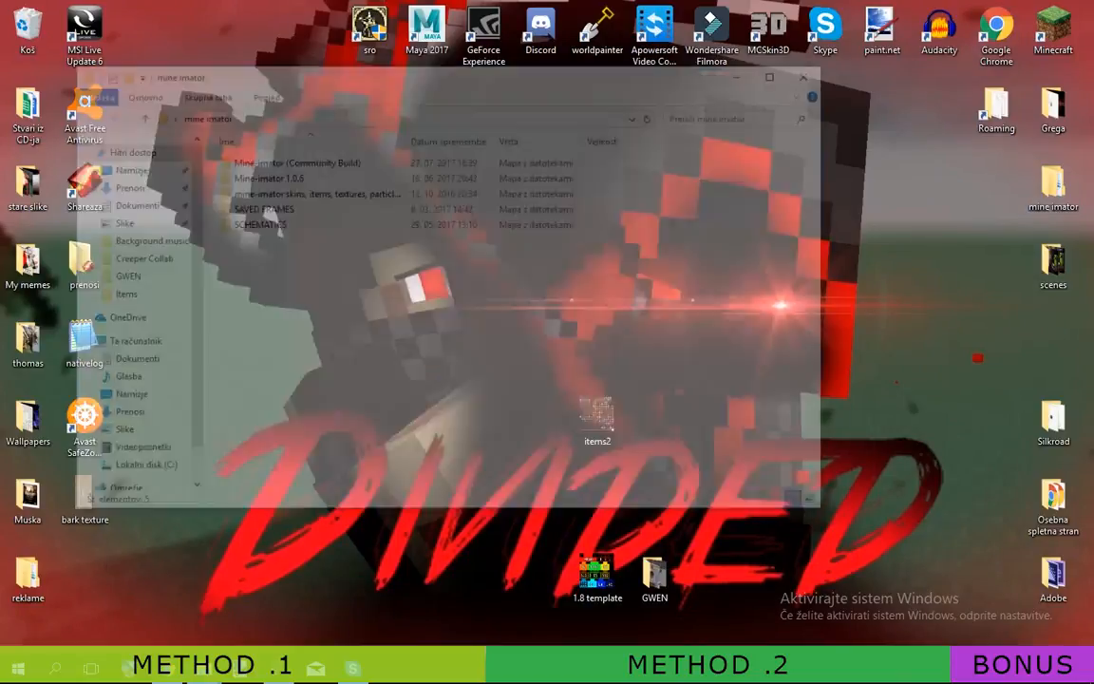
{"action": "double_click", "coordinate": [313, 190]}
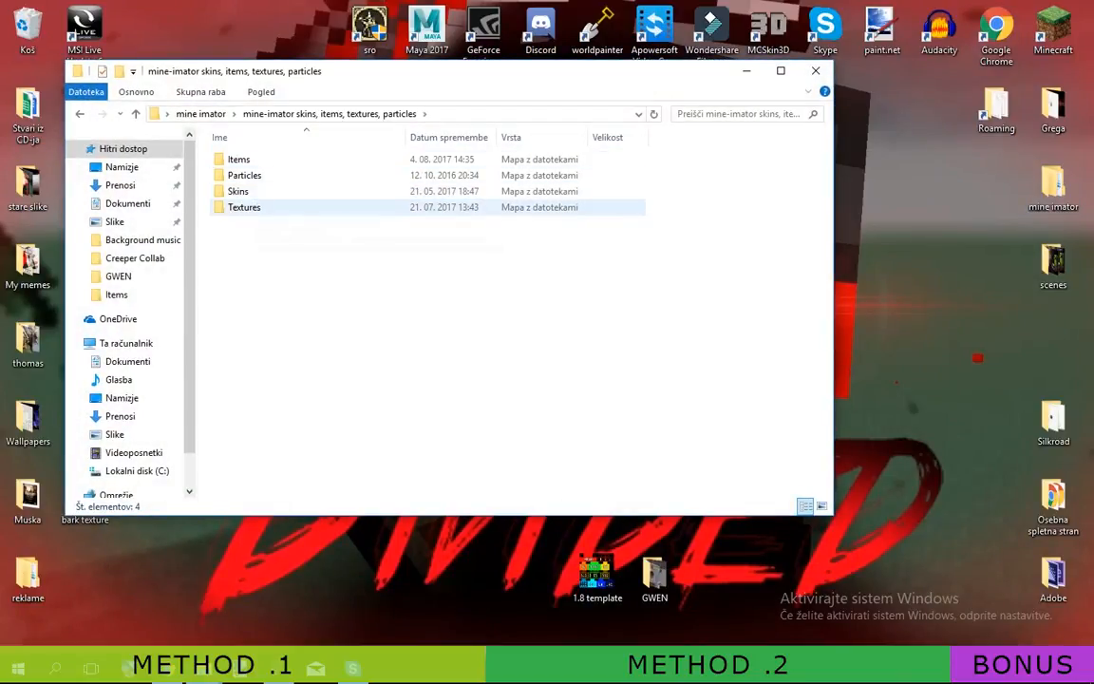
{"action": "double_click", "coordinate": [238, 159]}
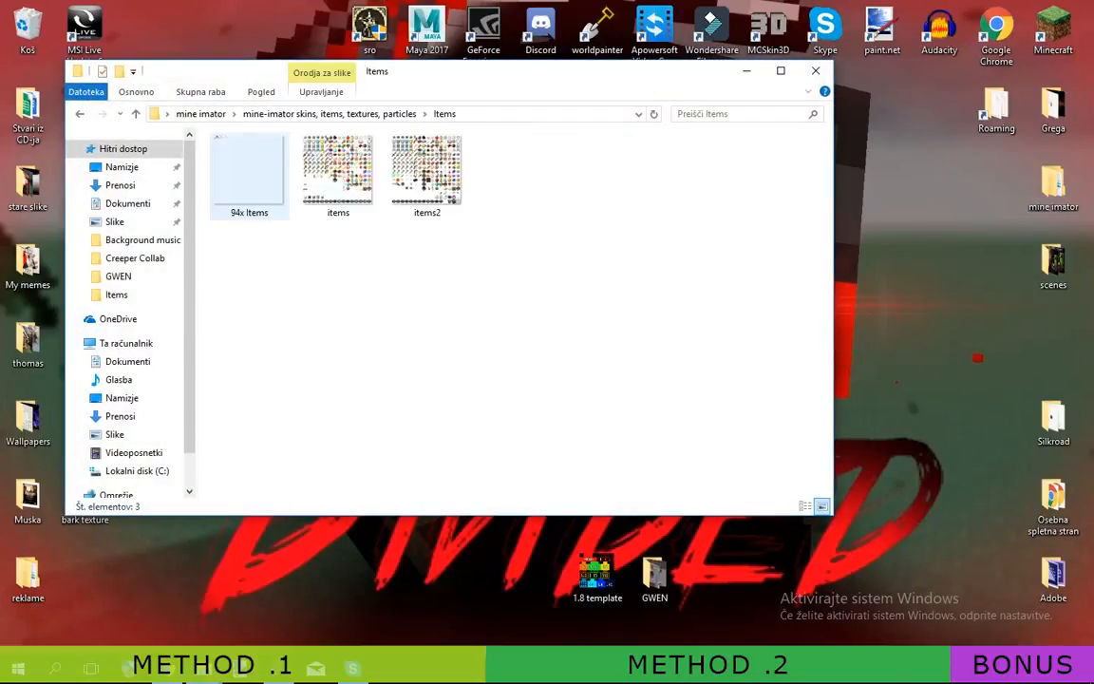
{"action": "left_click", "coordinate": [814, 71]}
Step: Open the GWEN item sheet image from the desktop's GWEN folder and examine its custom-drawn items enlarged
{"action": "double_click", "coordinate": [654, 575]}
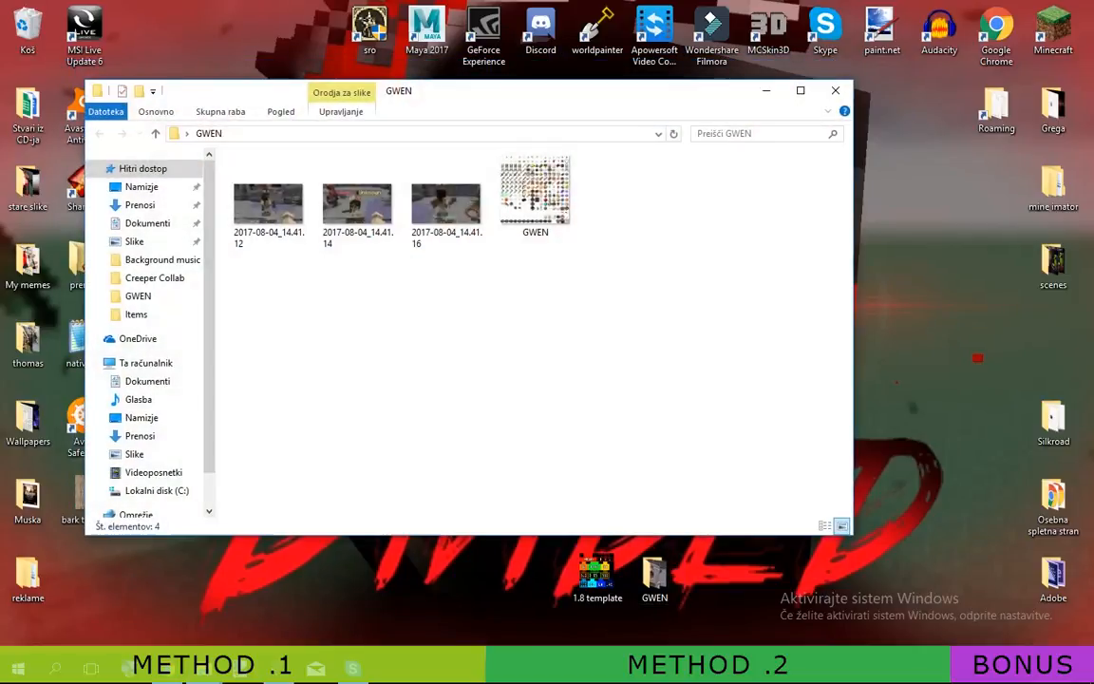
{"action": "double_click", "coordinate": [534, 194]}
{"action": "scroll", "coordinate": [546, 323], "scroll_direction": "up", "scroll_amount": 5}
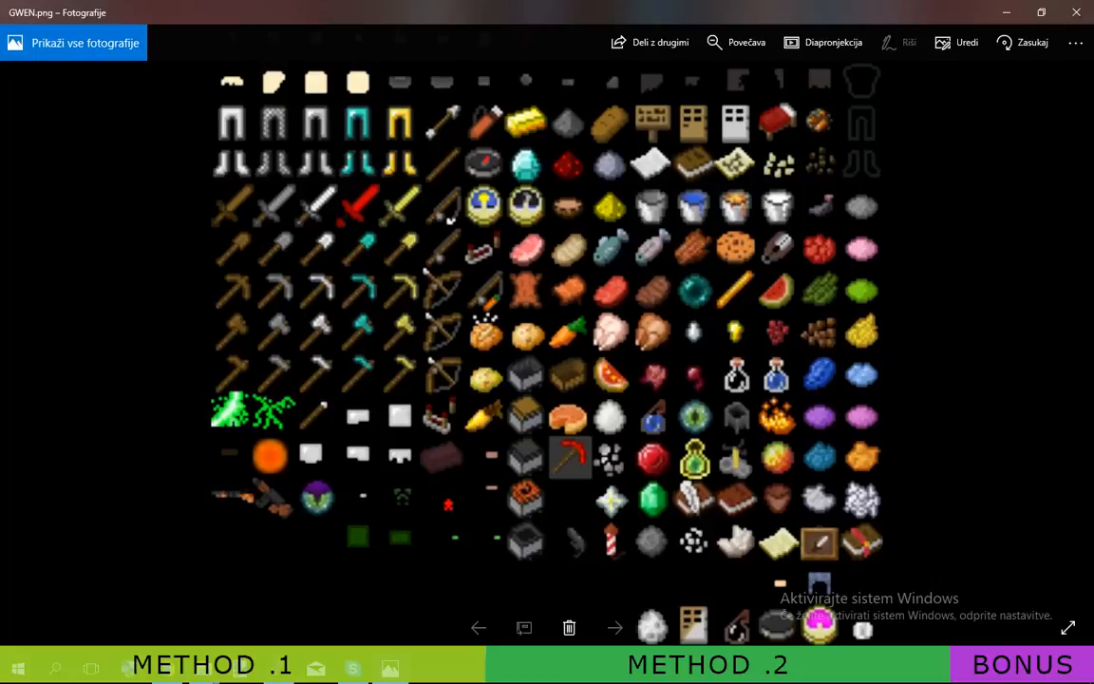
{"action": "scroll", "coordinate": [547, 342], "scroll_direction": "up", "scroll_amount": 2}
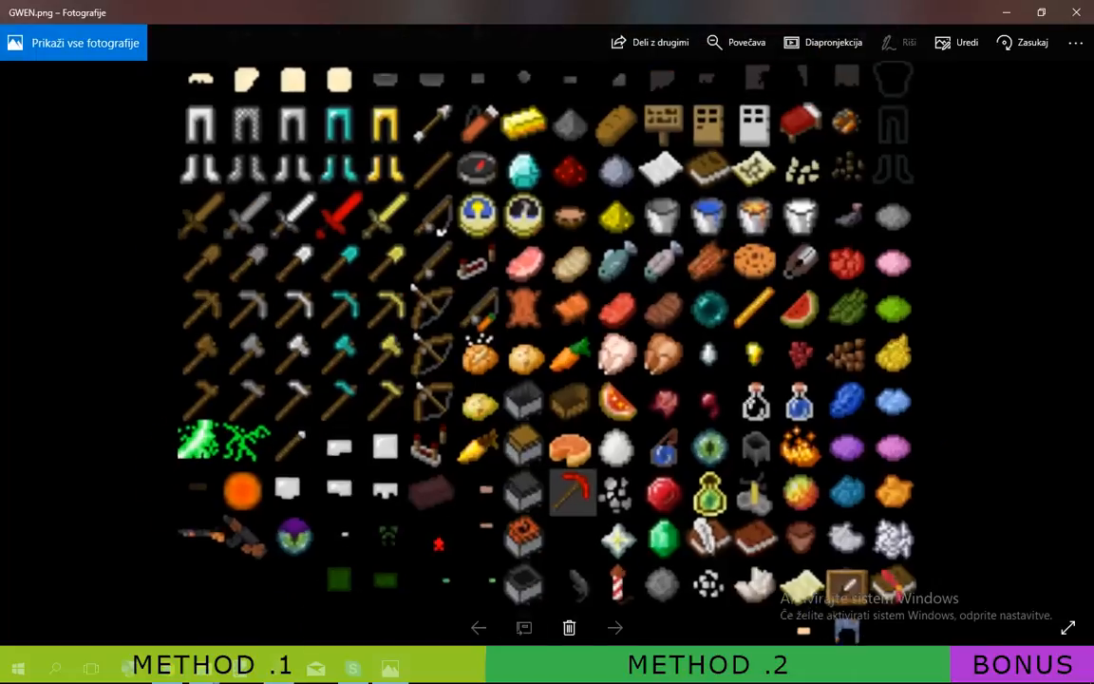
Step: Close the GWEN item sheet image and examine the blond Biff rig's shoes, face and shoulder armour up close
{"action": "scroll", "coordinate": [547, 342], "scroll_direction": "down", "scroll_amount": 1}
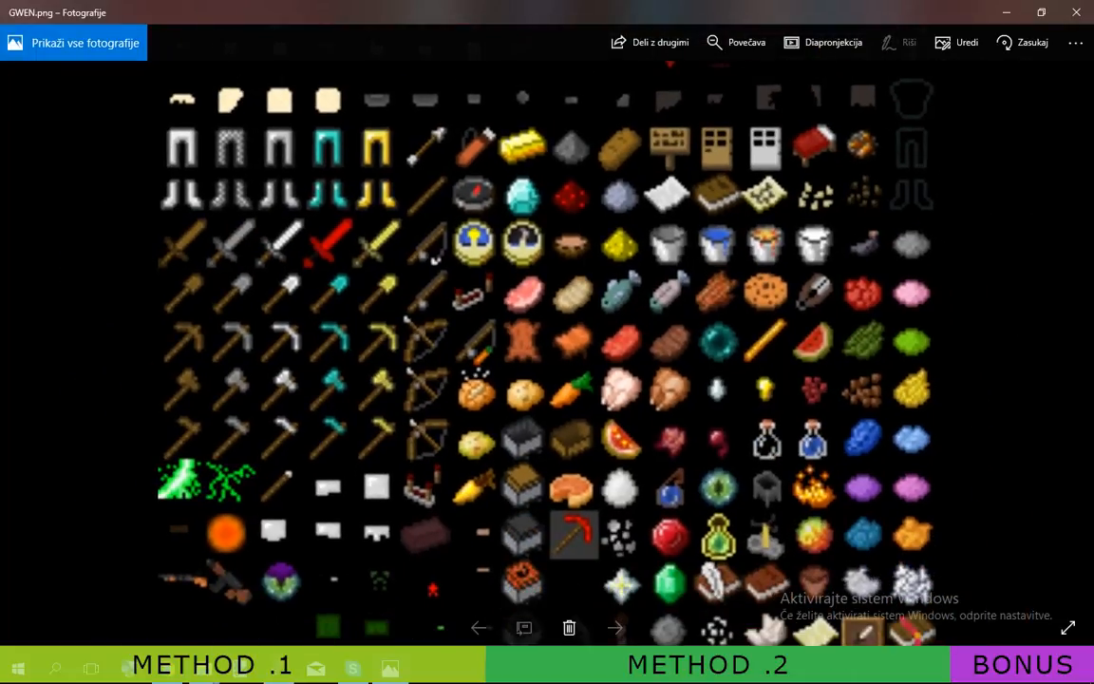
{"action": "left_click", "coordinate": [1076, 13]}
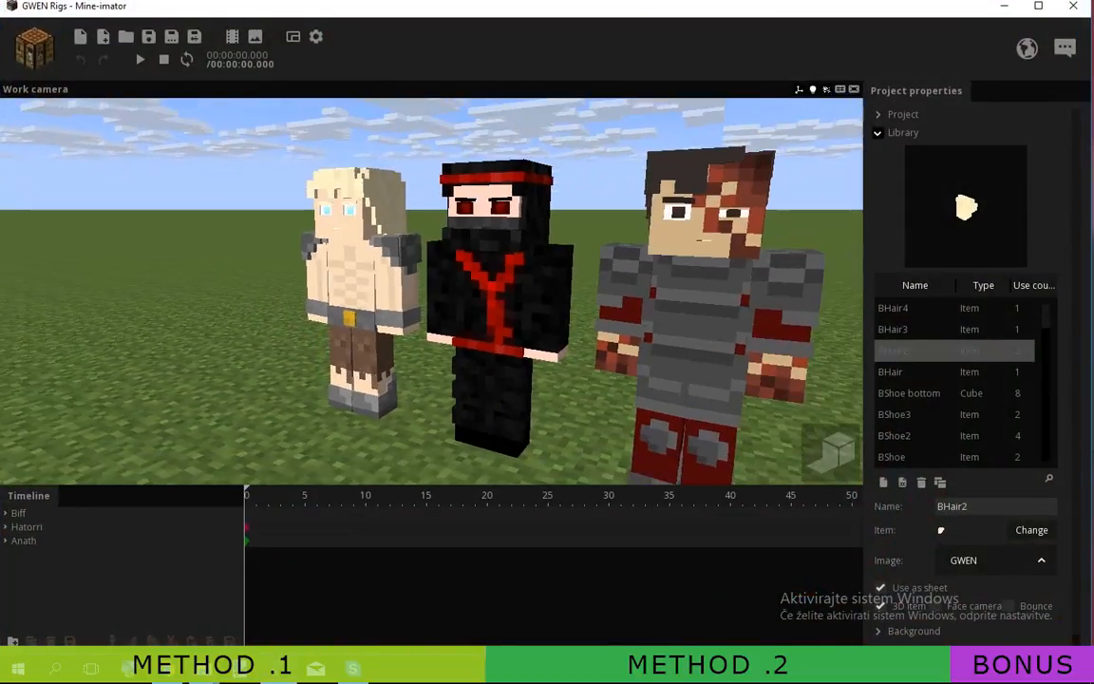
{"action": "key", "text": "w"}
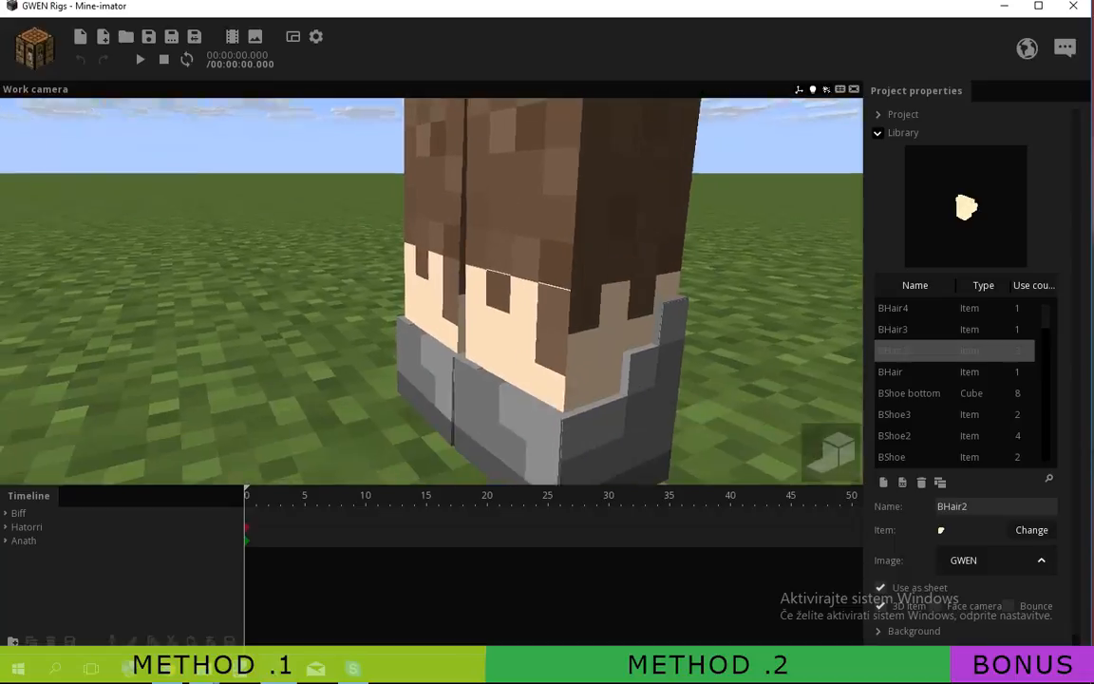
{"action": "right_click_drag", "start_coordinate": [431, 291], "coordinate": [456, 162]}
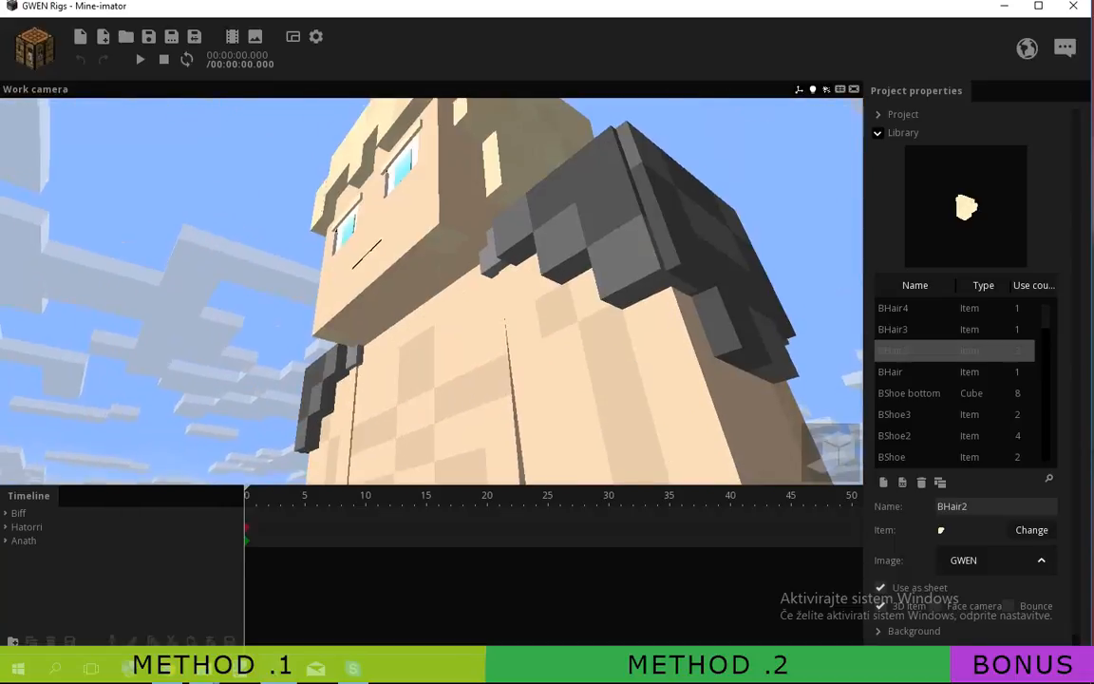
{"action": "key", "text": "e"}
{"action": "right_click_drag", "start_coordinate": [431, 290], "coordinate": [454, 306]}
{"action": "key", "text": "d"}
{"action": "key", "text": "e"}
{"action": "key", "text": "d"}
{"action": "key", "text": "q"}
{"action": "key", "text": "s"}
{"action": "key", "text": "s"}
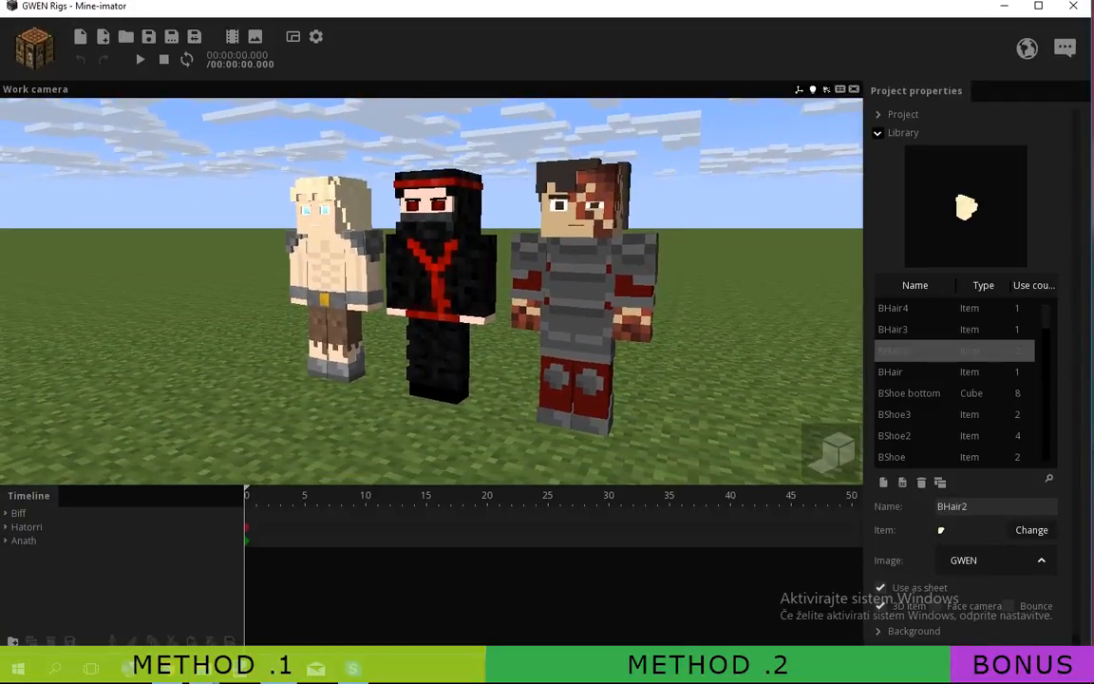
Step: Expand the Biff rig's hierarchy down to the left leg's BShoe parts and view the shoe up close
{"action": "left_click", "coordinate": [6, 512]}
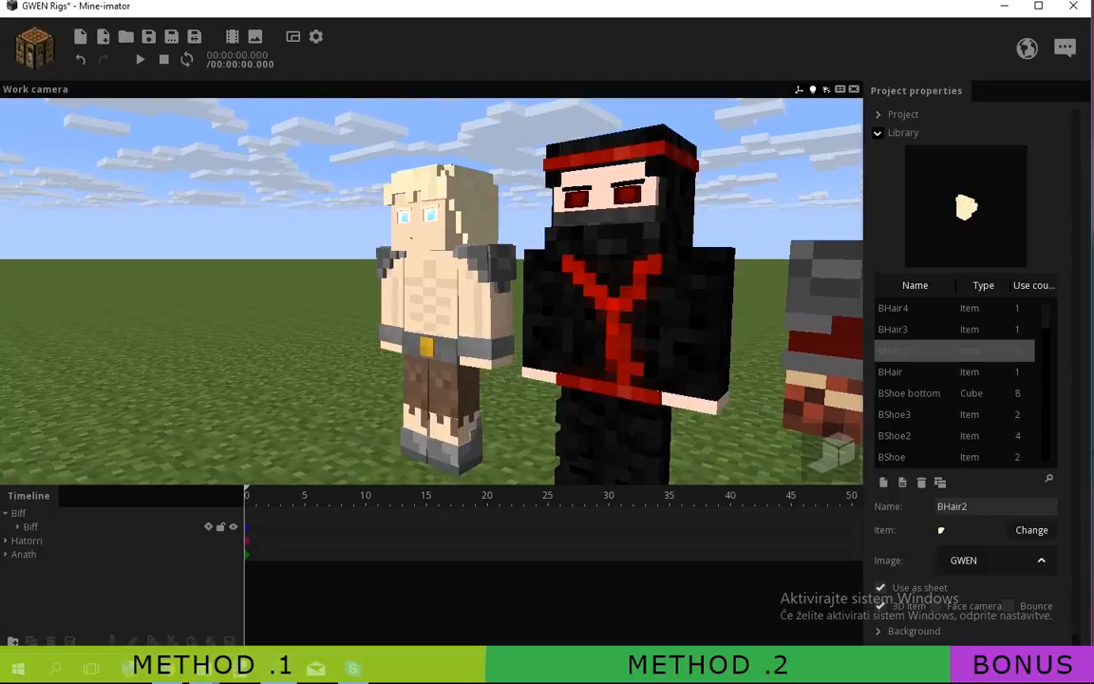
{"action": "left_click", "coordinate": [17, 526]}
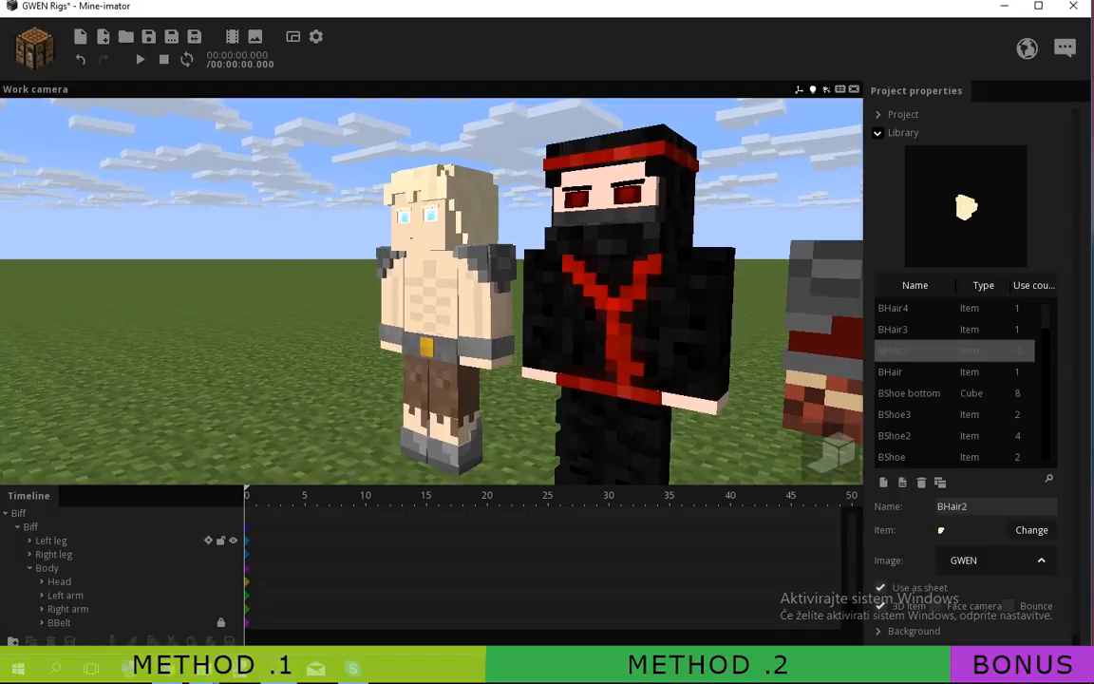
{"action": "left_click", "coordinate": [29, 540]}
{"action": "left_click", "coordinate": [62, 553]}
{"action": "key", "text": "w"}
{"action": "mouse_move", "coordinate": [316, 291]}
{"action": "right_mouse_down"}
{"action": "mouse_move", "coordinate": [317, 332]}
{"action": "mouse_move", "coordinate": [316, 285]}
{"action": "right_mouse_up"}
{"action": "key", "text": "q"}
{"action": "key", "text": "w"}
{"action": "left_click", "coordinate": [42, 553]}
Step: Select both BShoe2 pieces, BShoe3 and BShoe bottom in turn to examine the shoe's layers, and collapse the Biff hierarchy
{"action": "left_click", "coordinate": [68, 566]}
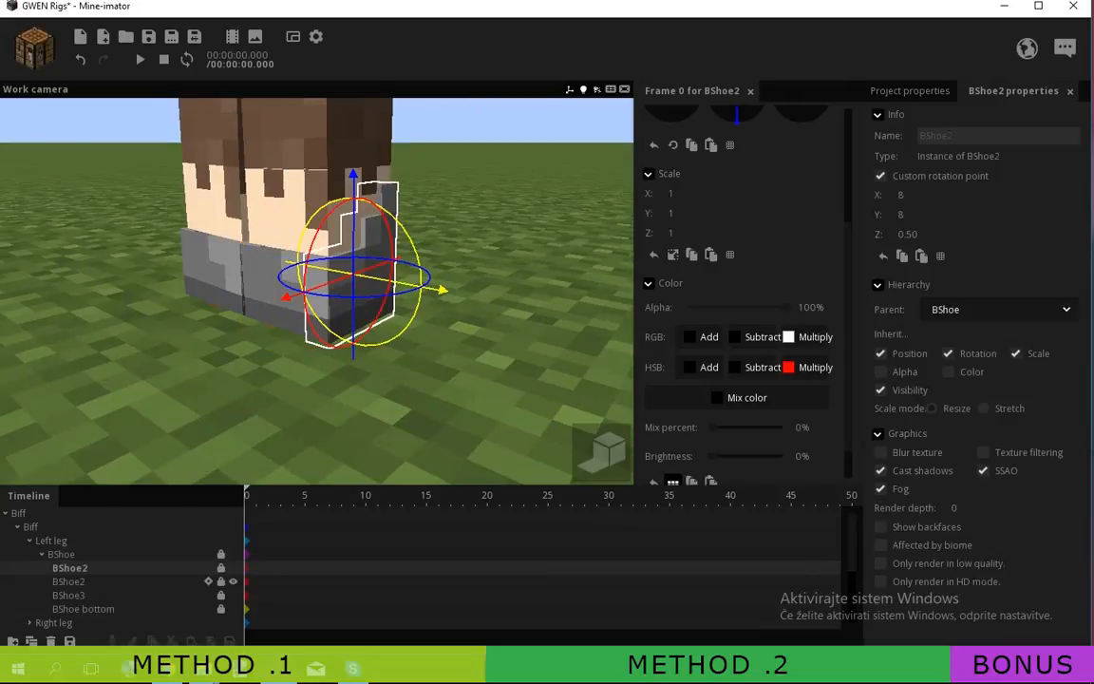
{"action": "left_click", "coordinate": [69, 581]}
{"action": "left_click", "coordinate": [68, 594]}
{"action": "left_click", "coordinate": [83, 609]}
{"action": "left_click", "coordinate": [42, 553]}
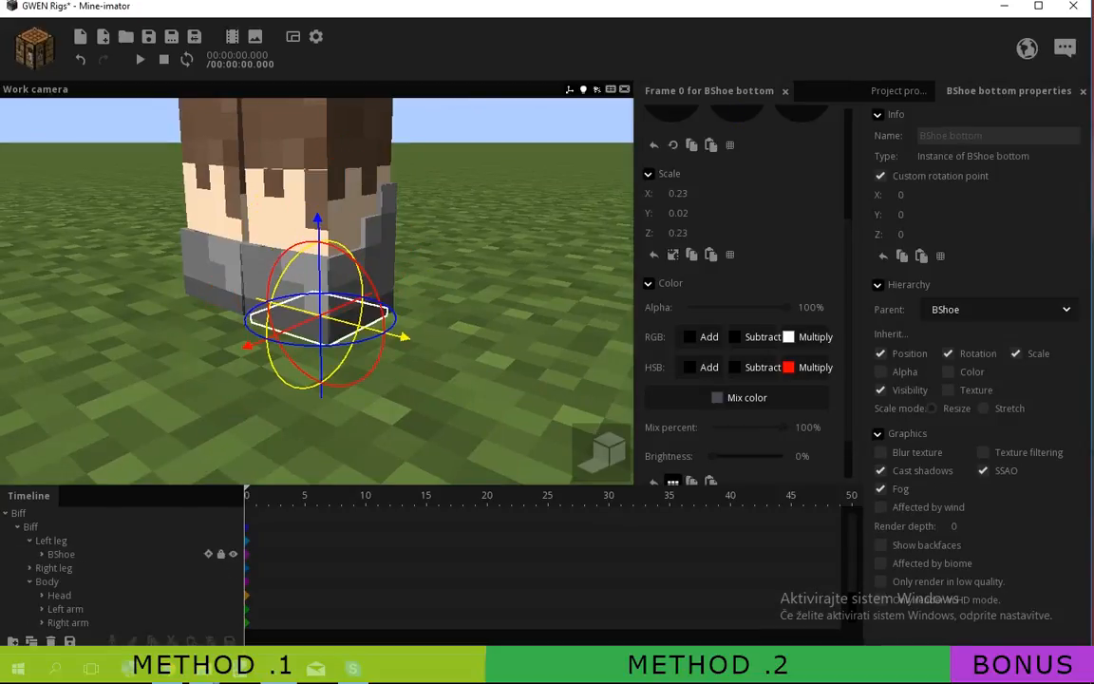
{"action": "left_click", "coordinate": [29, 540]}
{"action": "left_click", "coordinate": [17, 526]}
{"action": "left_click", "coordinate": [6, 513]}
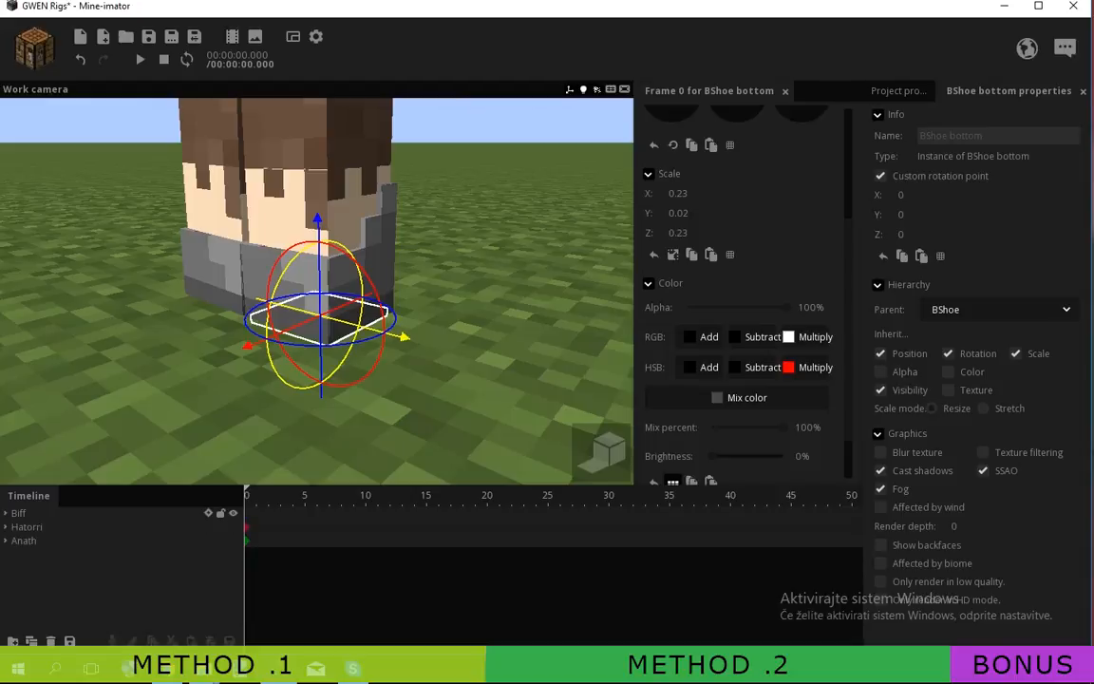
Step: Deselect the shoe part and view the Biff, Hatorri and Anath rigs together from slightly above
{"action": "left_click", "coordinate": [475, 380]}
{"action": "key", "text": "s"}
{"action": "key", "text": "e"}
{"action": "mouse_move", "coordinate": [431, 291]}
{"action": "right_mouse_down"}
{"action": "mouse_move", "coordinate": [431, 333]}
{"action": "mouse_move", "coordinate": [431, 302]}
{"action": "right_mouse_up"}
{"action": "key", "text": "w"}
{"action": "key", "text": "q"}
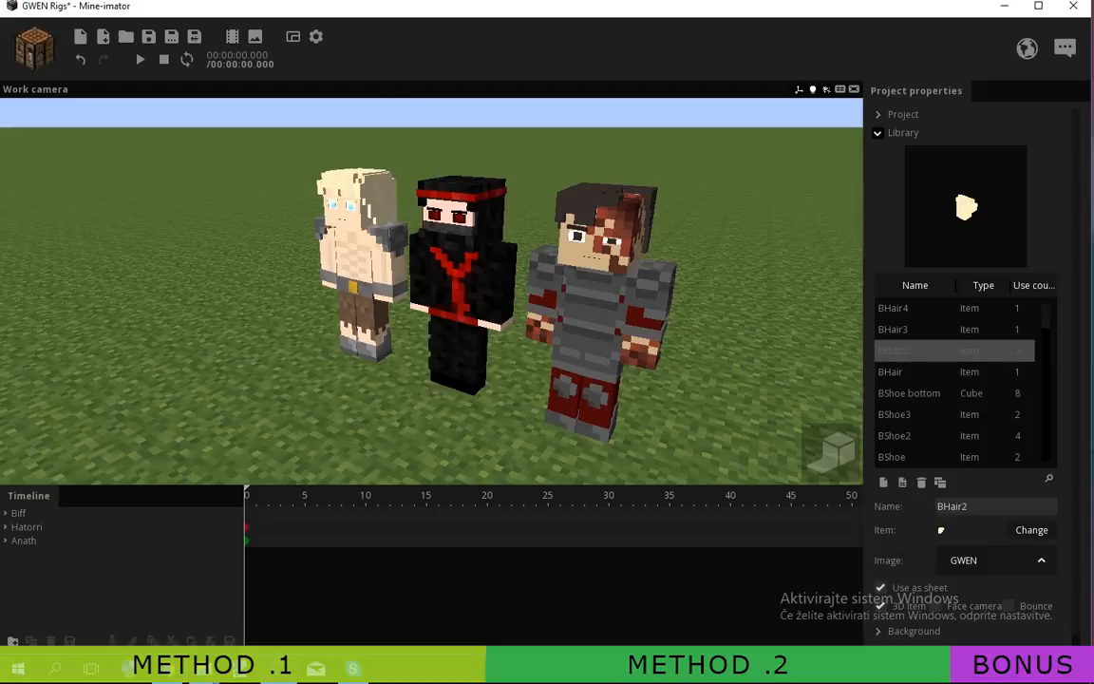
{"action": "right_click_drag", "start_coordinate": [431, 290], "coordinate": [427, 294]}
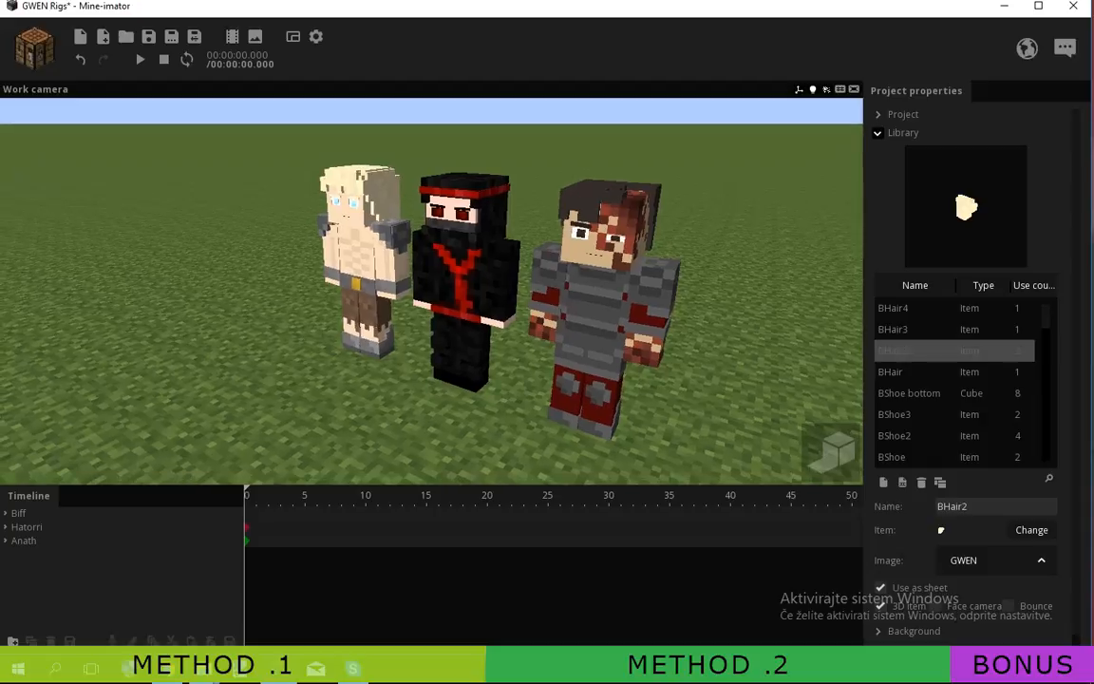